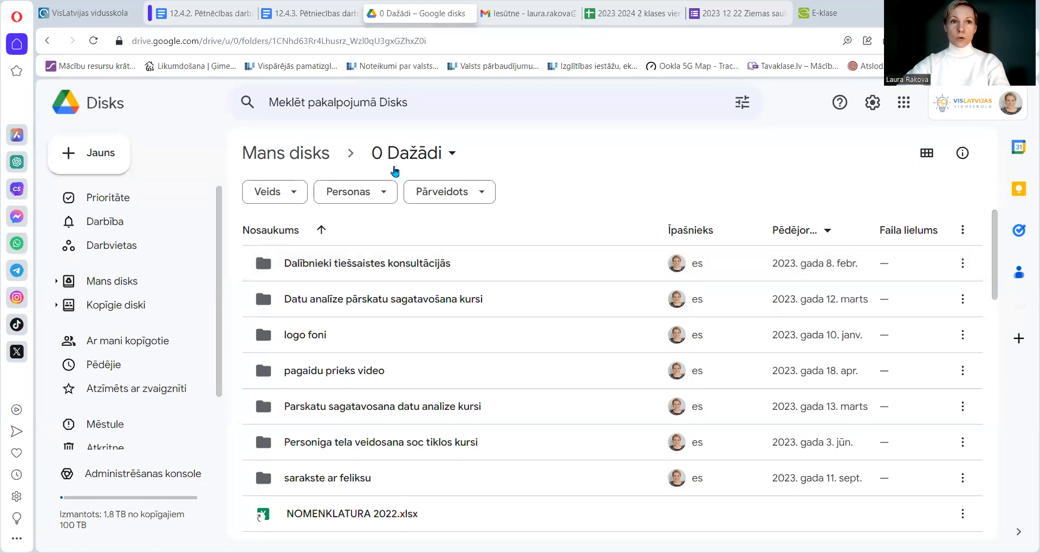
# Review the 12.4.2 research paper structure guidelines and the 12.4.3 language and formatting guidelines
pyautogui.click(200, 17)
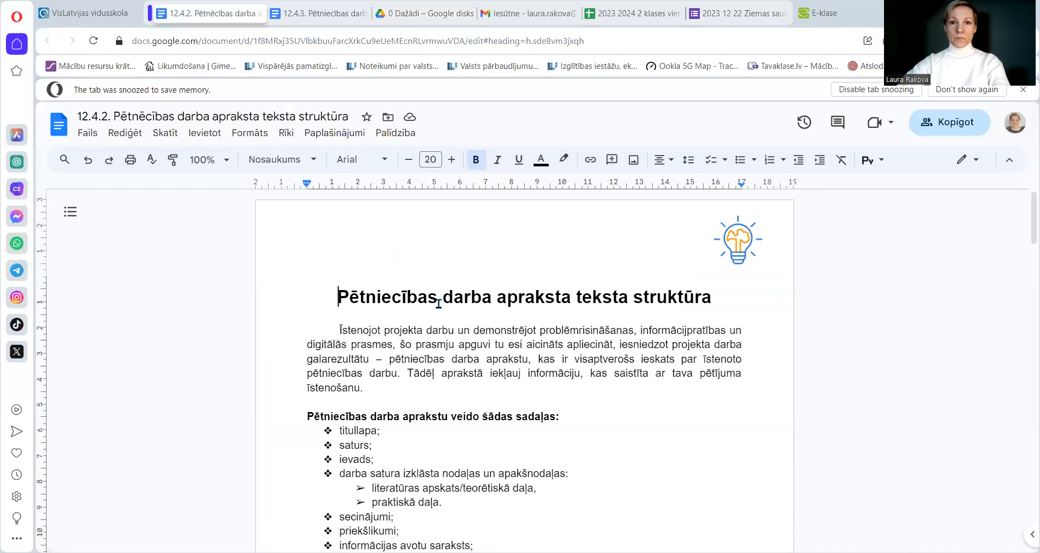
pyautogui.scroll(-3, 444, 314)
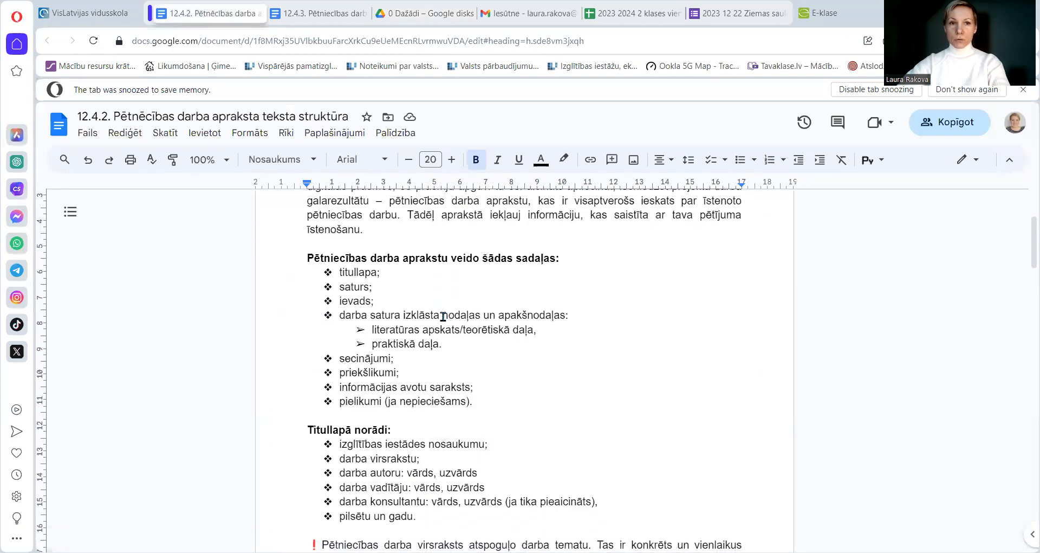
pyautogui.click(319, 16)
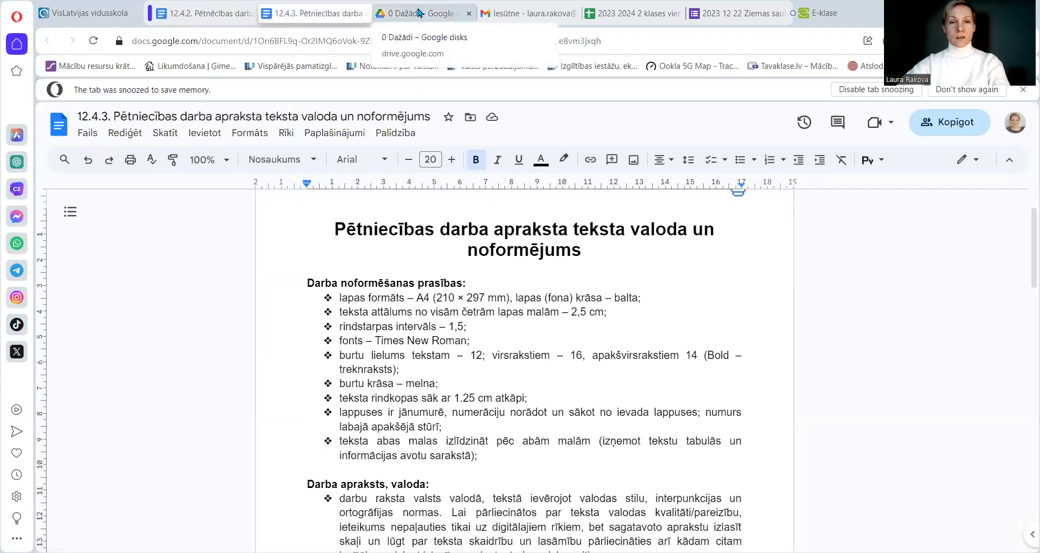
# Create a blank Google Docs document in the Drive folder "0 Dažādi"
pyautogui.click(418, 13)
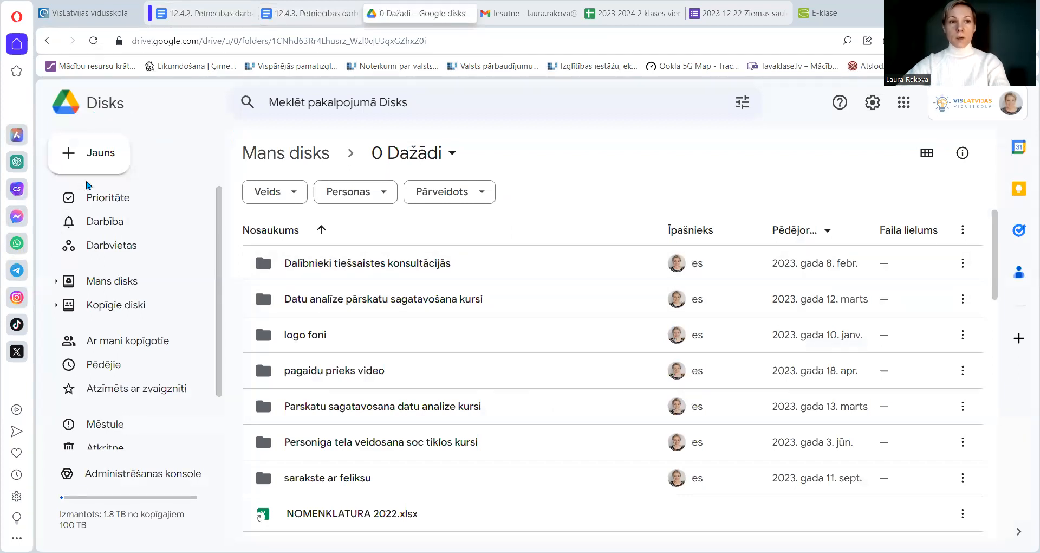
pyautogui.click(103, 147)
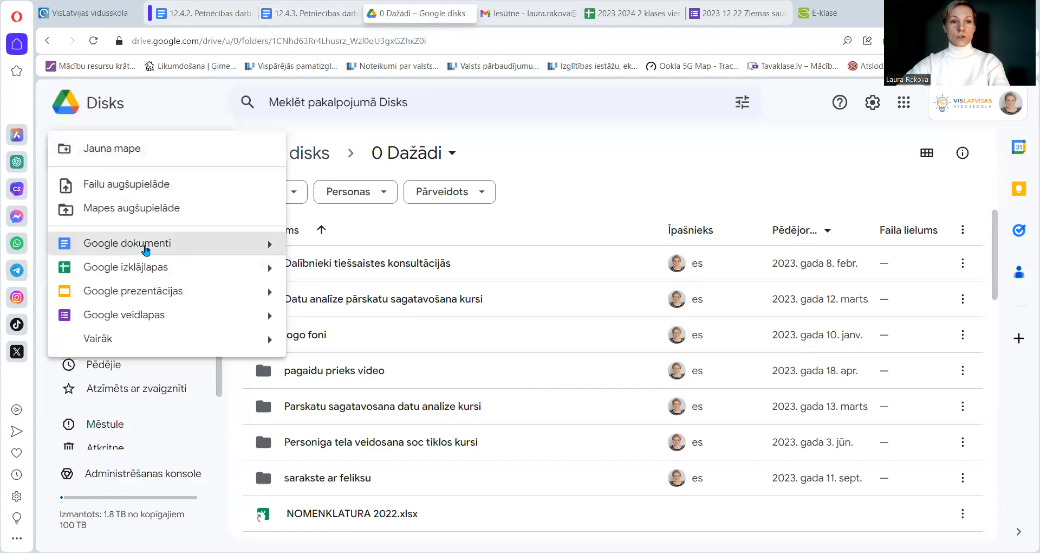
pyautogui.moveTo(268, 245)
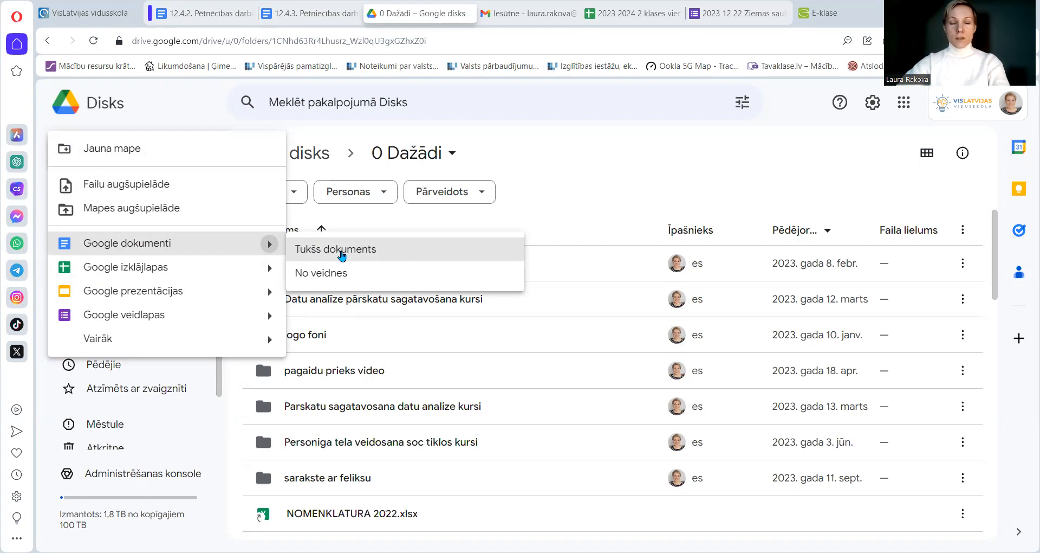
pyautogui.click(342, 254)
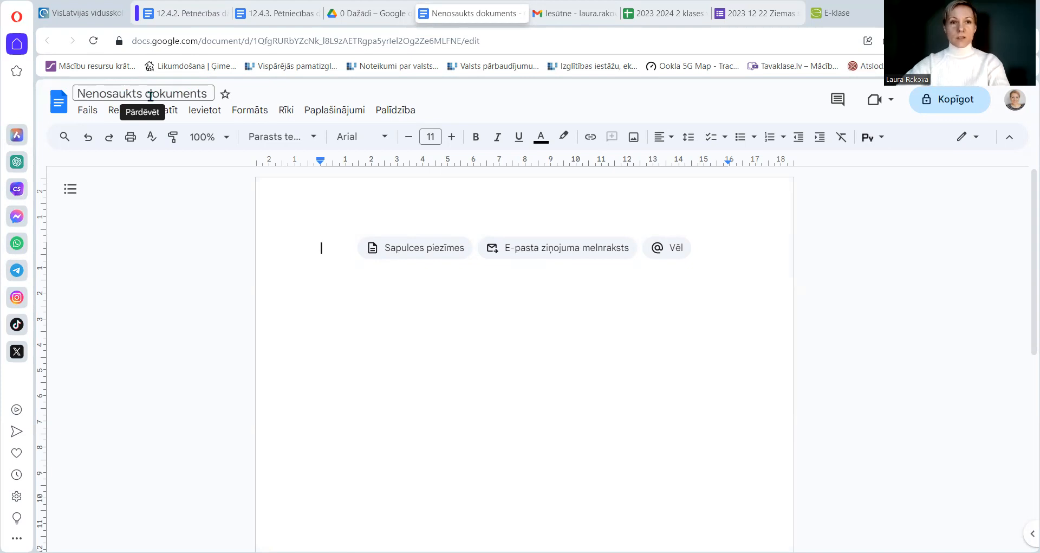
# Consult the required section list, enter "Titullapa" on the new document's first page, and insert a page break below it
pyautogui.click(196, 18)
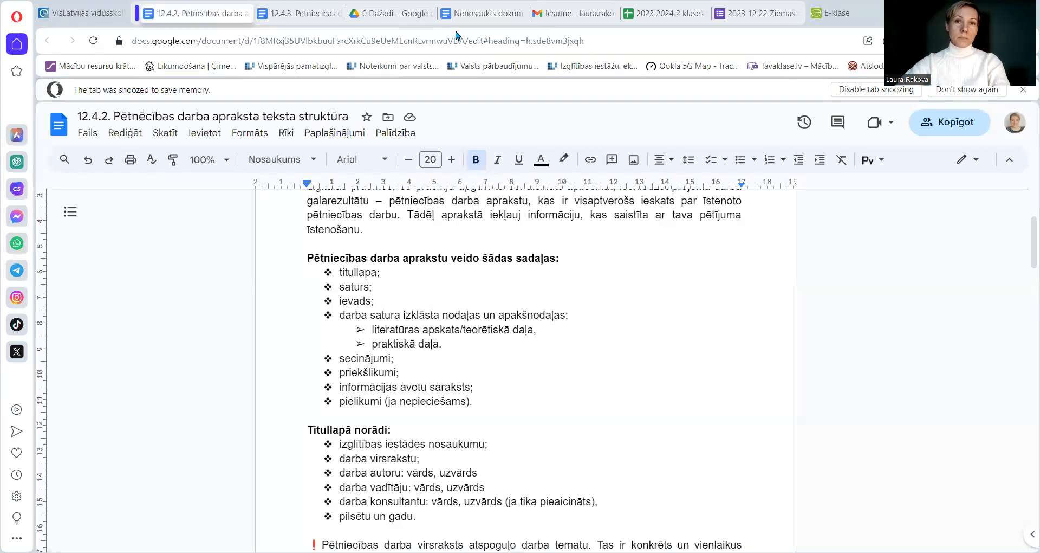
pyautogui.click(477, 13)
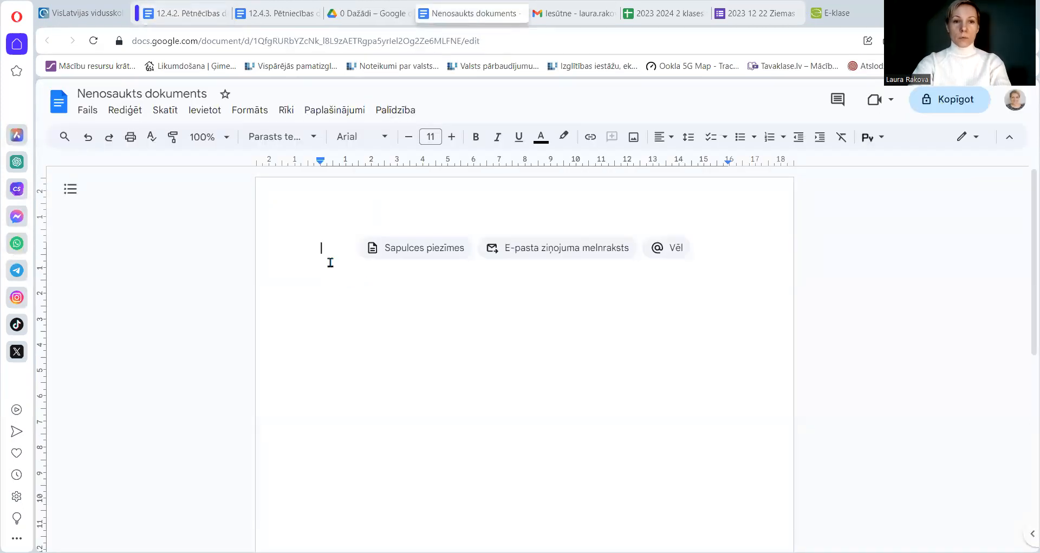
pyautogui.write('Titullapa')
pyautogui.press('Return')
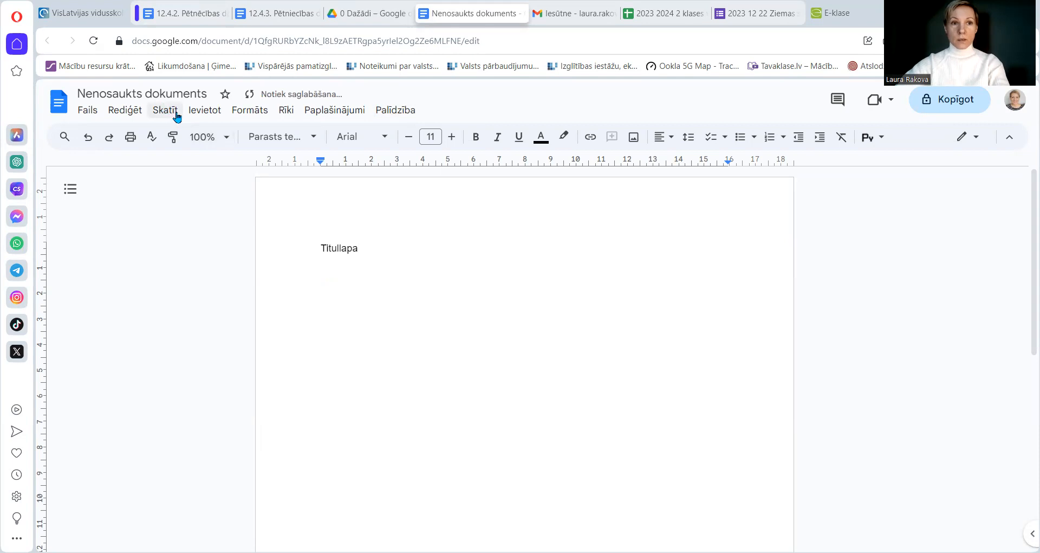
pyautogui.click(208, 114)
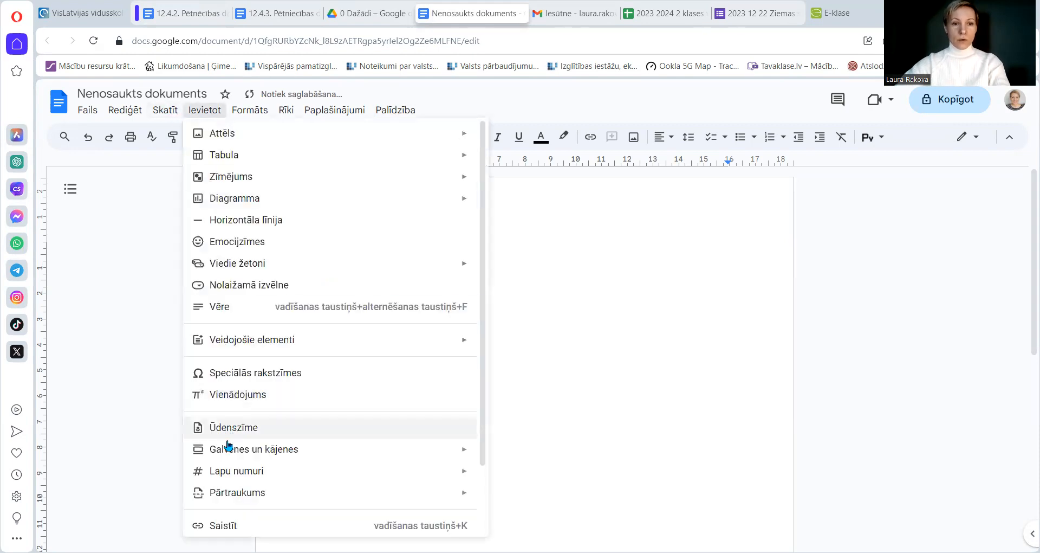
pyautogui.moveTo(250, 476)
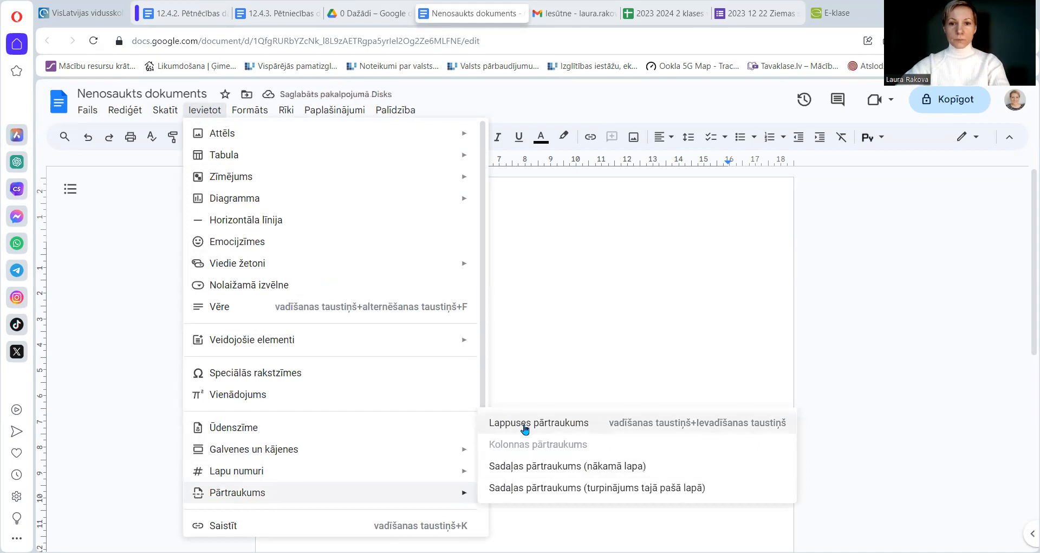
pyautogui.click(525, 427)
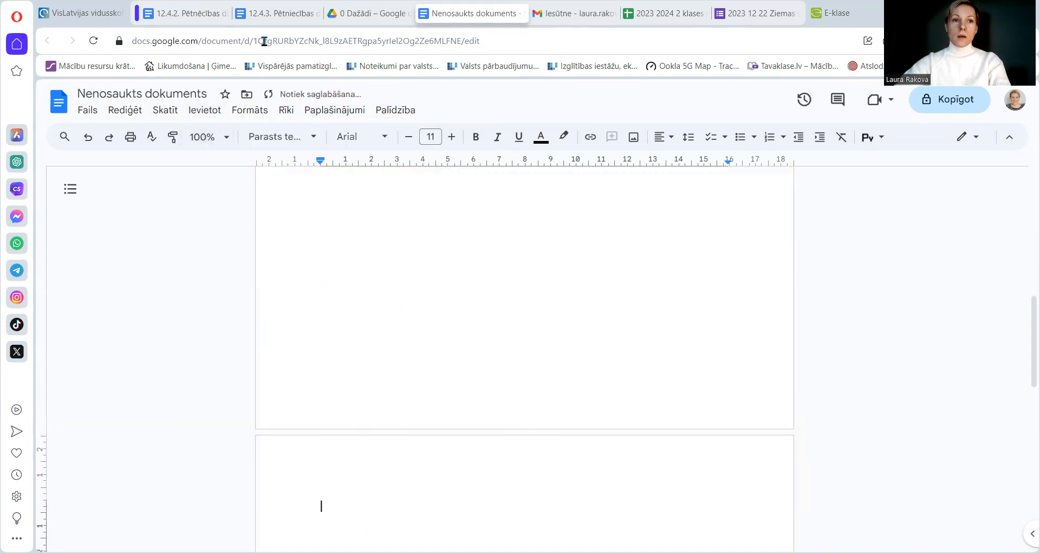
# Check the section list in the structure guidelines and the page-numbering rule in the formatting guidelines
pyautogui.click(180, 15)
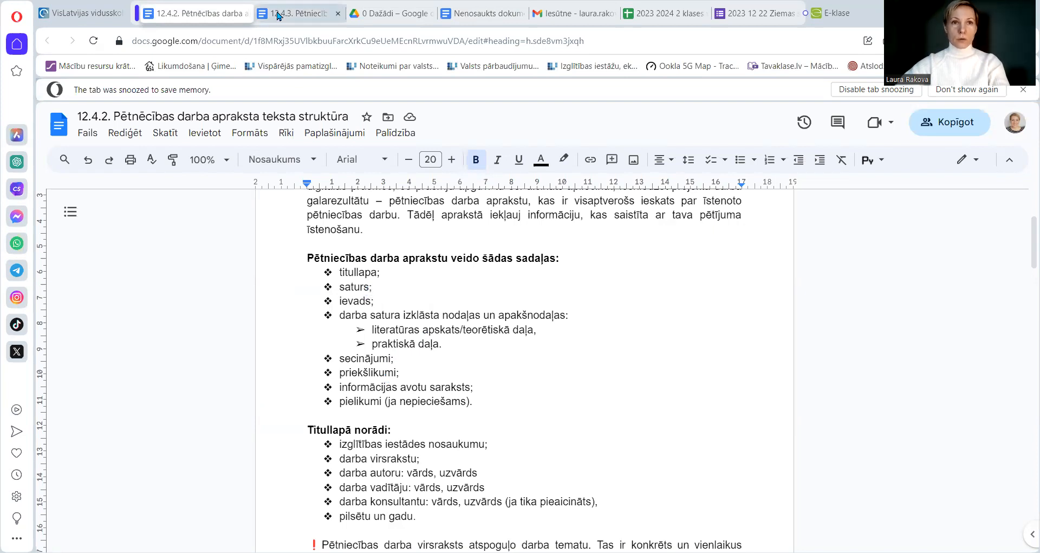
pyautogui.moveTo(292, 19)
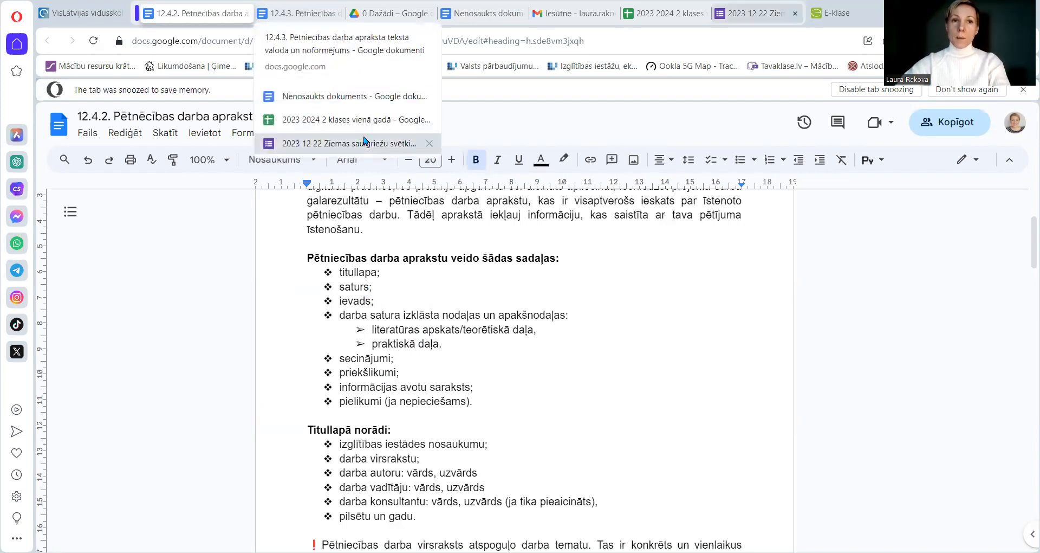
pyautogui.click(302, 20)
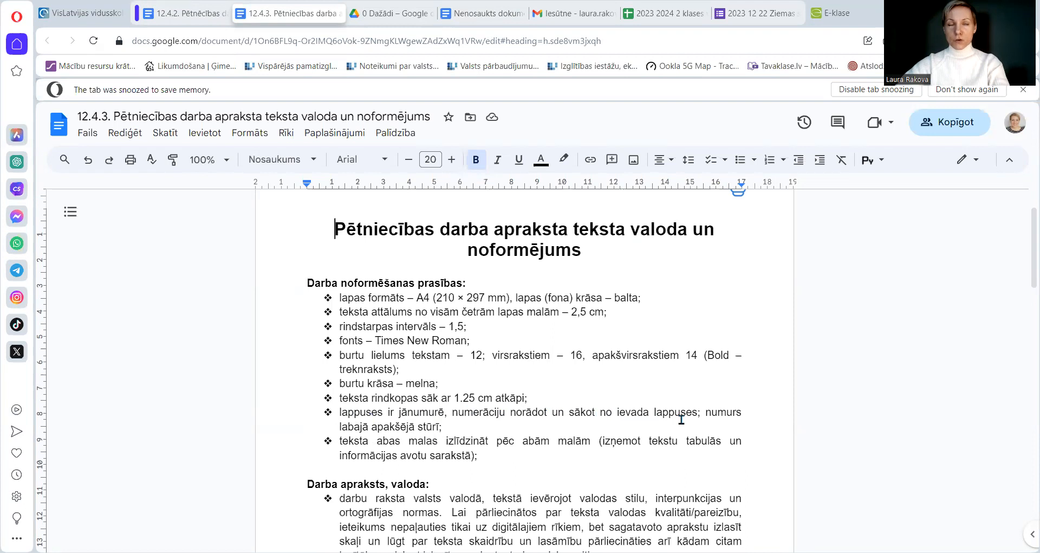
# Enter "Saturs" on the untitled document's second page and insert a next-page section break below it
pyautogui.click(473, 26)
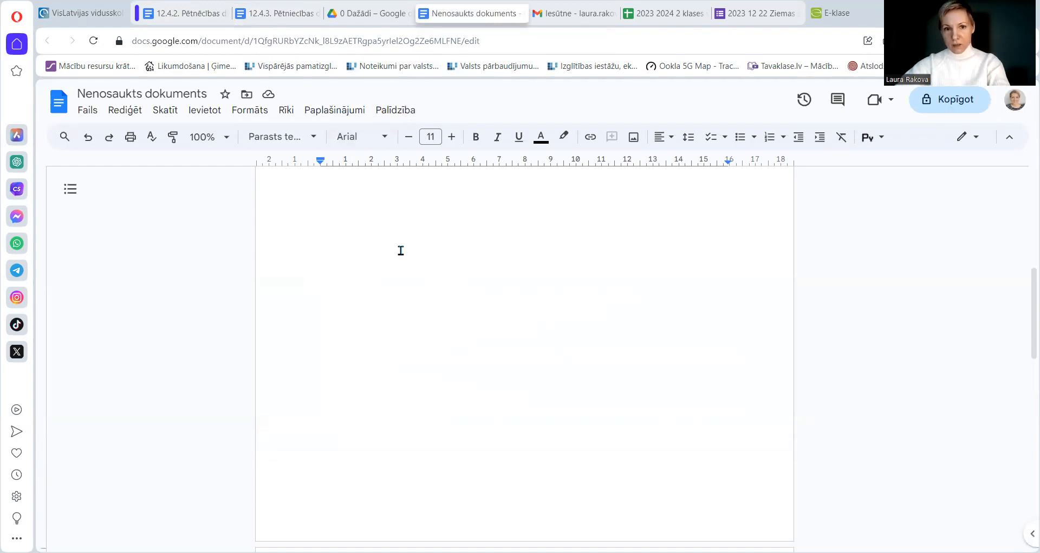
pyautogui.scroll(-1, 401, 251)
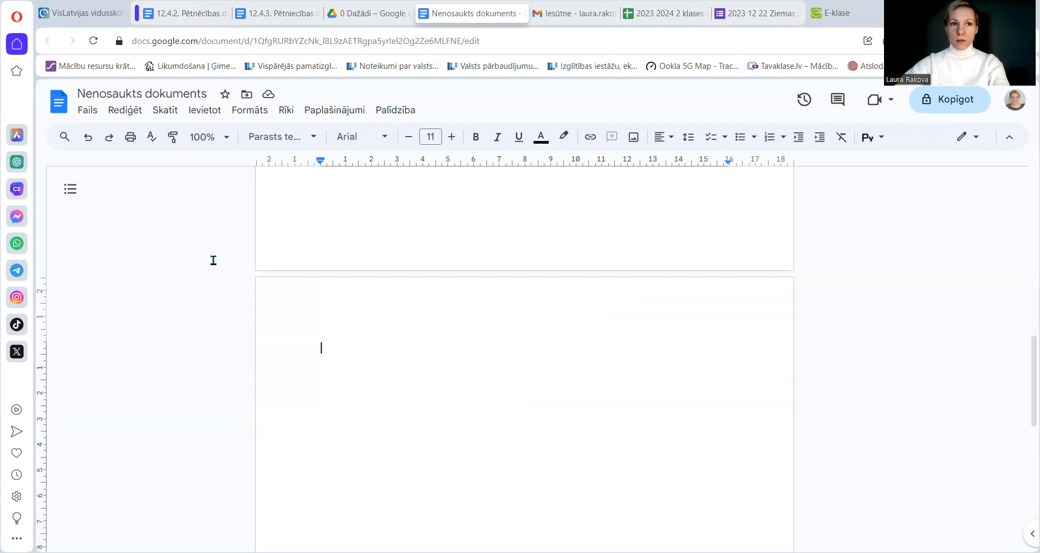
pyautogui.scroll(7, 402, 269)
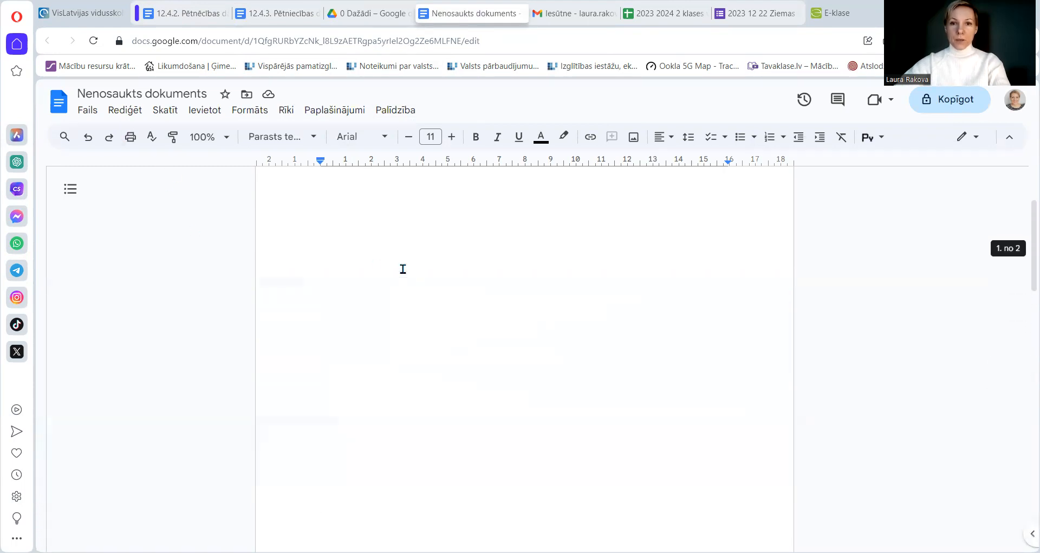
pyautogui.scroll(-10, 403, 270)
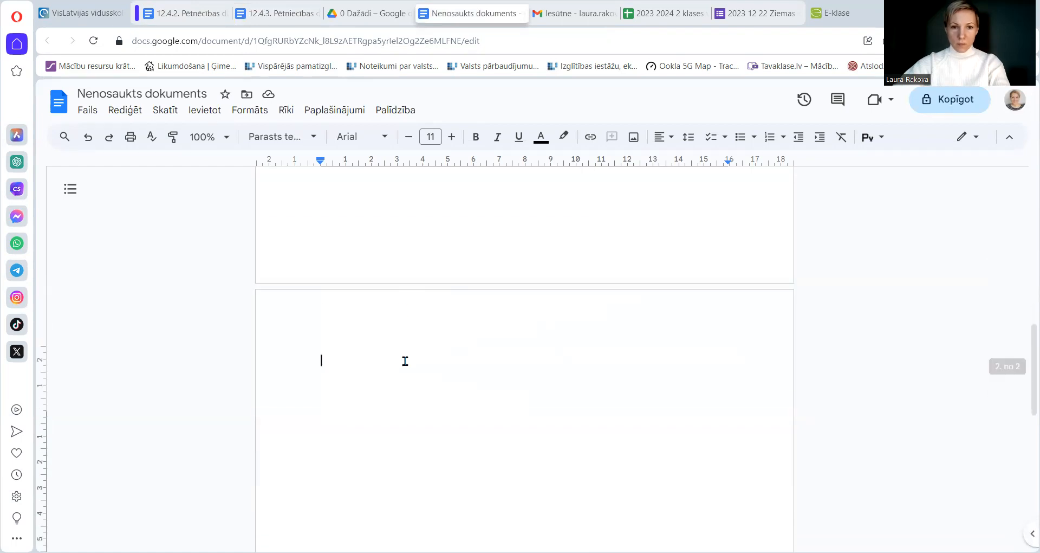
pyautogui.write('Saturs')
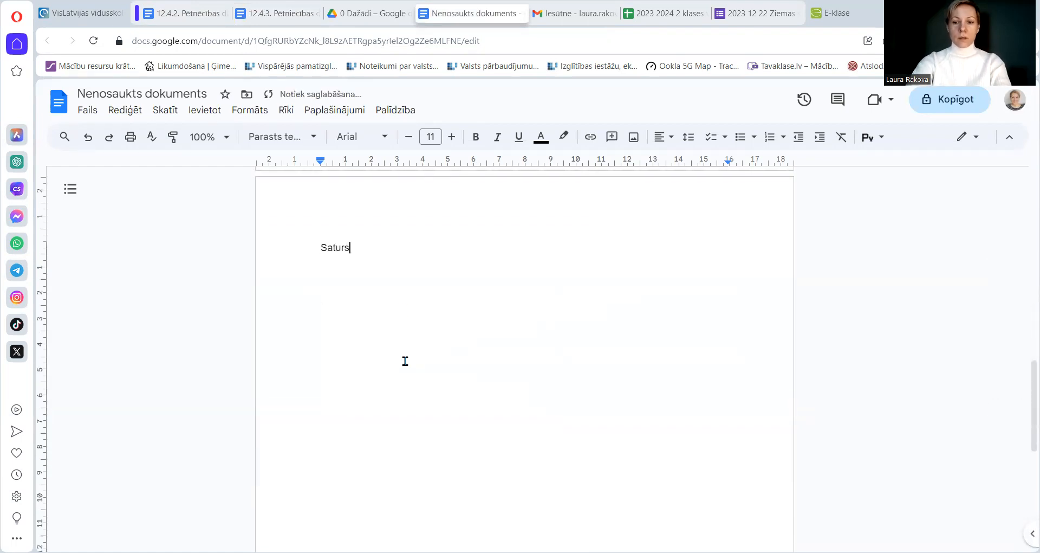
pyautogui.press('Return')
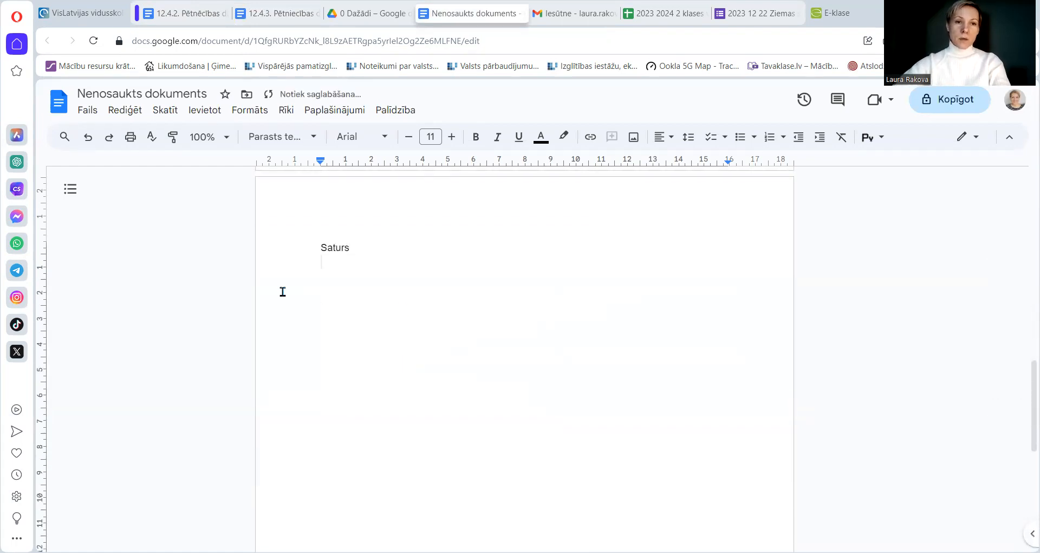
pyautogui.click(205, 111)
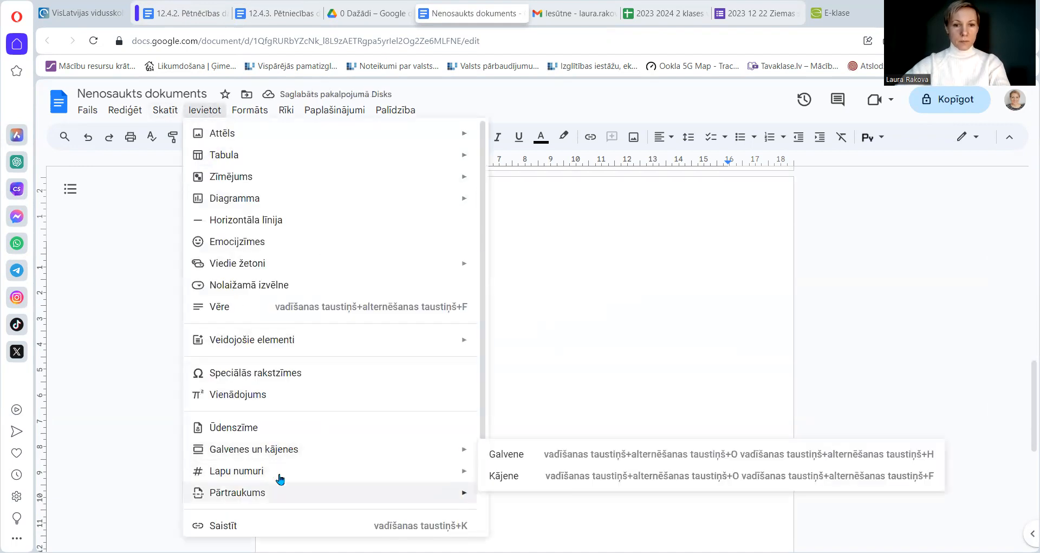
pyautogui.moveTo(279, 490)
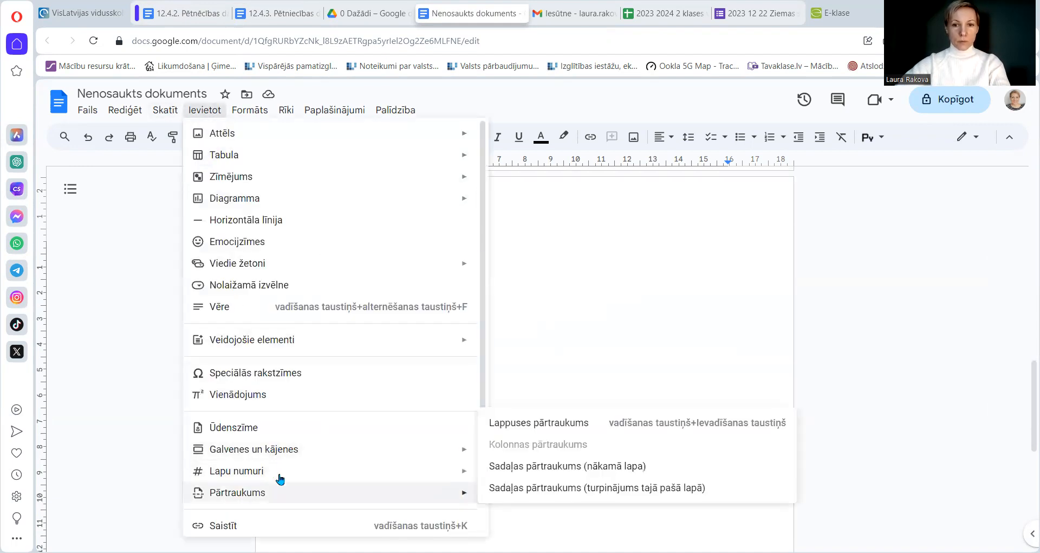
pyautogui.click(576, 471)
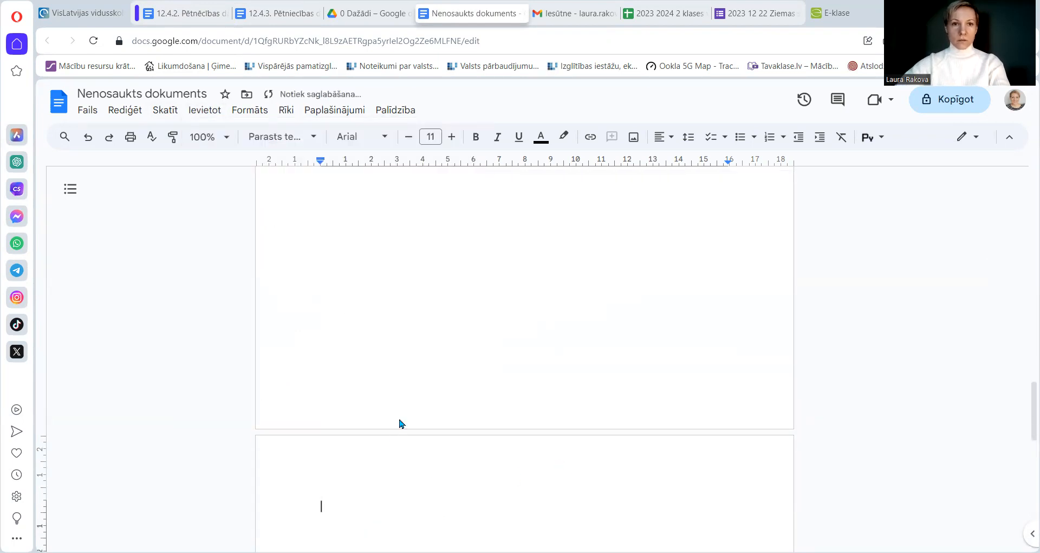
# Recheck the required section list and insert a page break on the first page of the document's new section
pyautogui.click(277, 17)
pyautogui.click(190, 13)
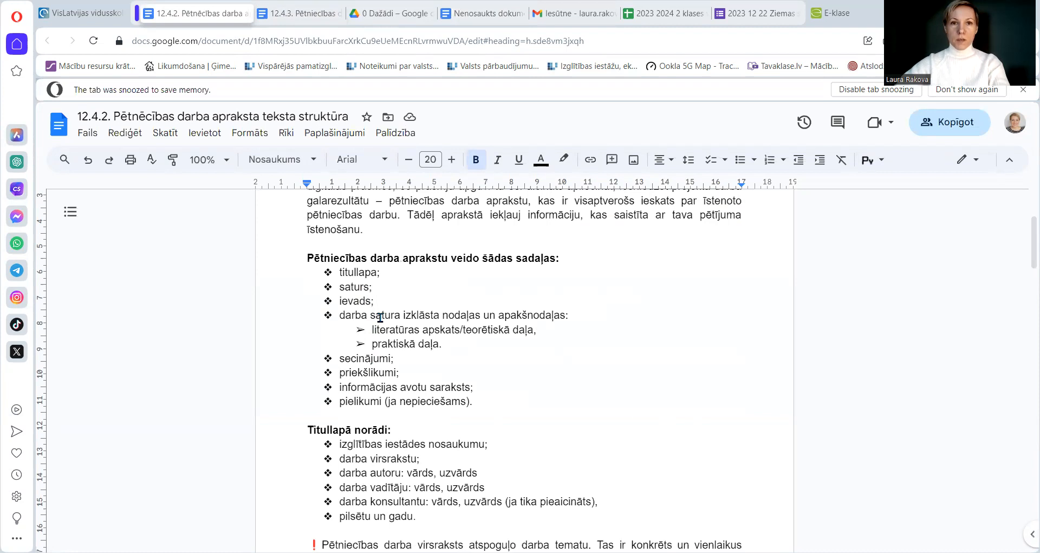
pyautogui.click(482, 14)
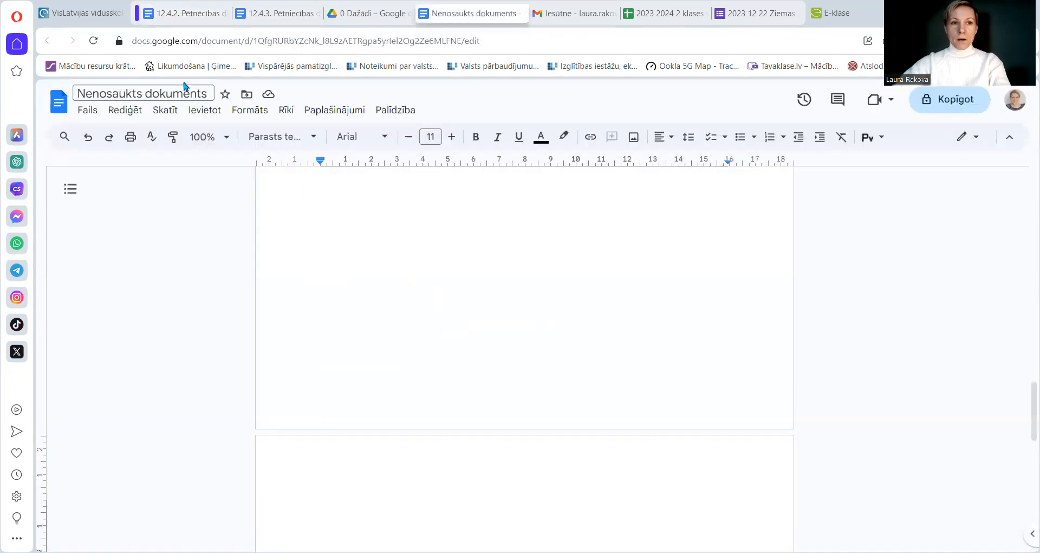
pyautogui.click(208, 110)
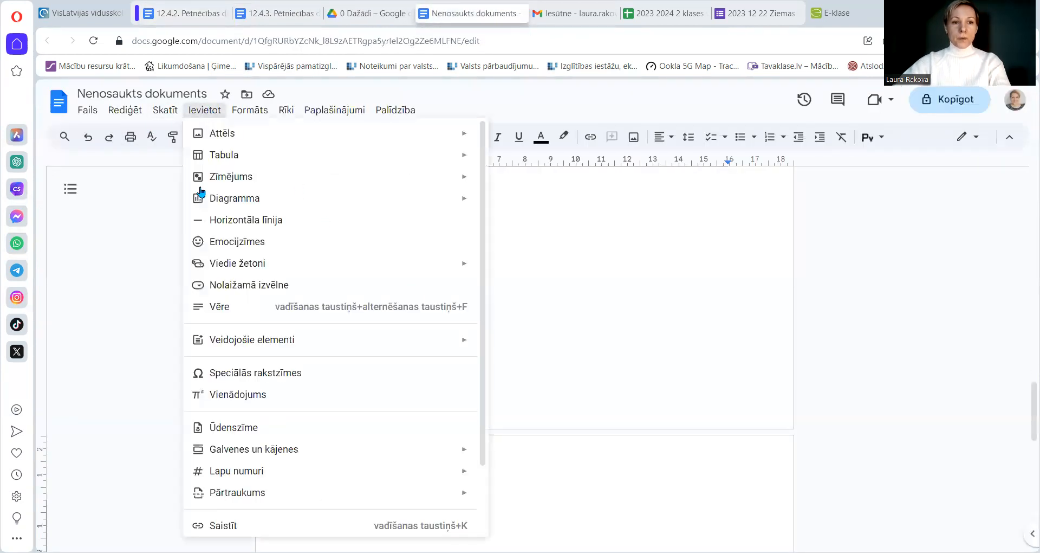
pyautogui.moveTo(325, 449)
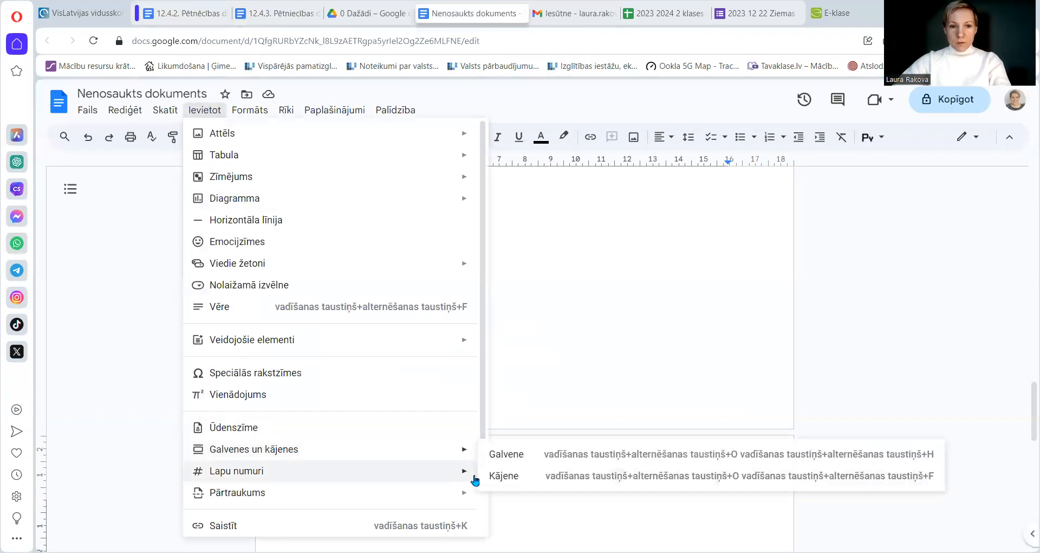
pyautogui.moveTo(379, 490)
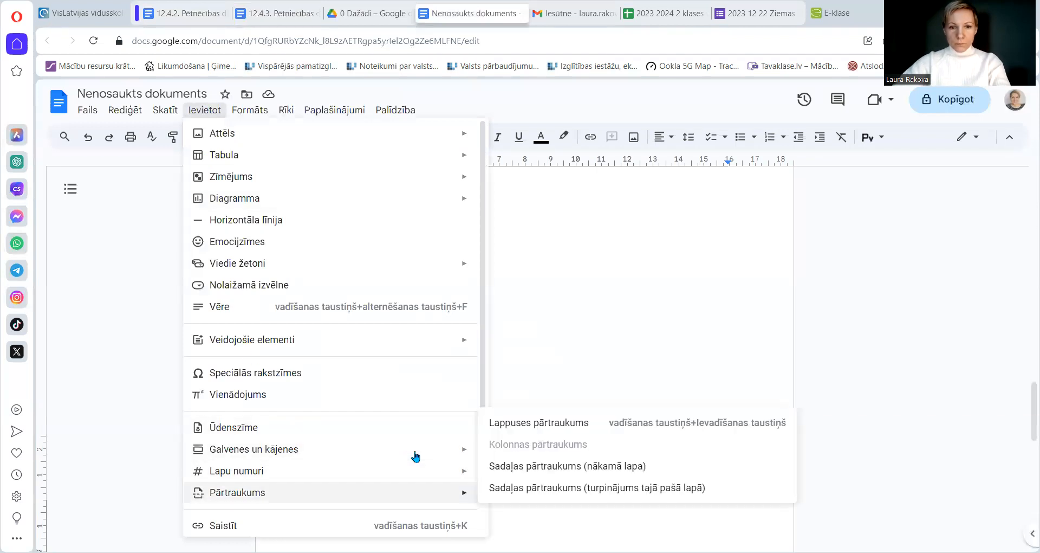
pyautogui.click(560, 429)
pyautogui.scroll(-2, 520, 385)
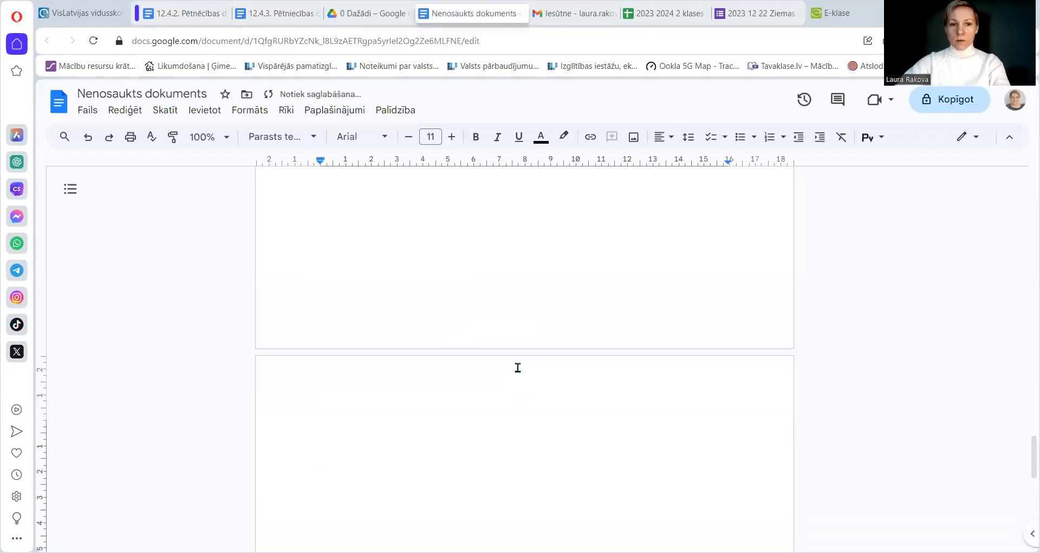
# Enter "Galvenais virsraksts" and "Apakšvirsraksts" on separate lines at the start of the last page, followed by a new line
pyautogui.write('Gal')
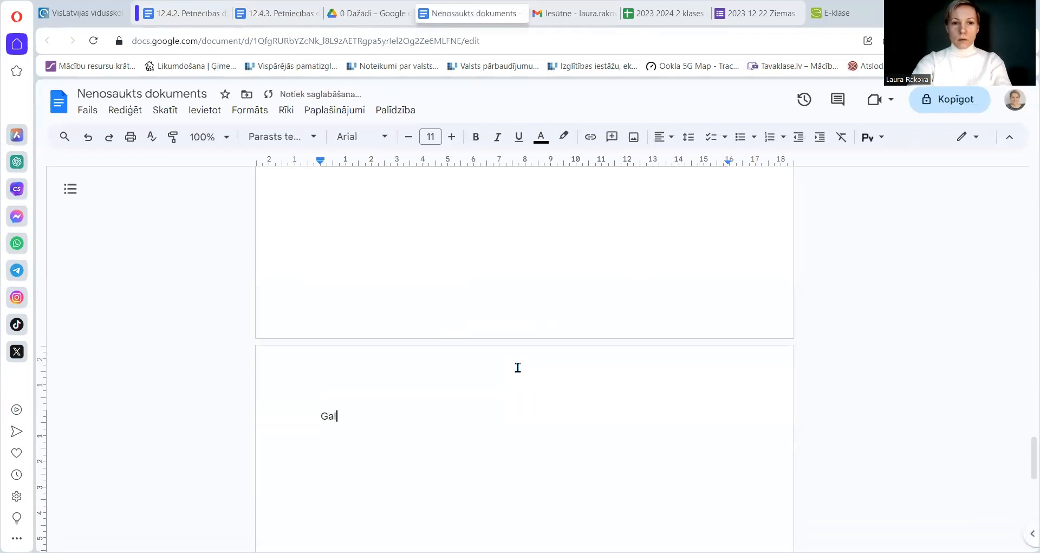
pyautogui.write('venais virsraksts')
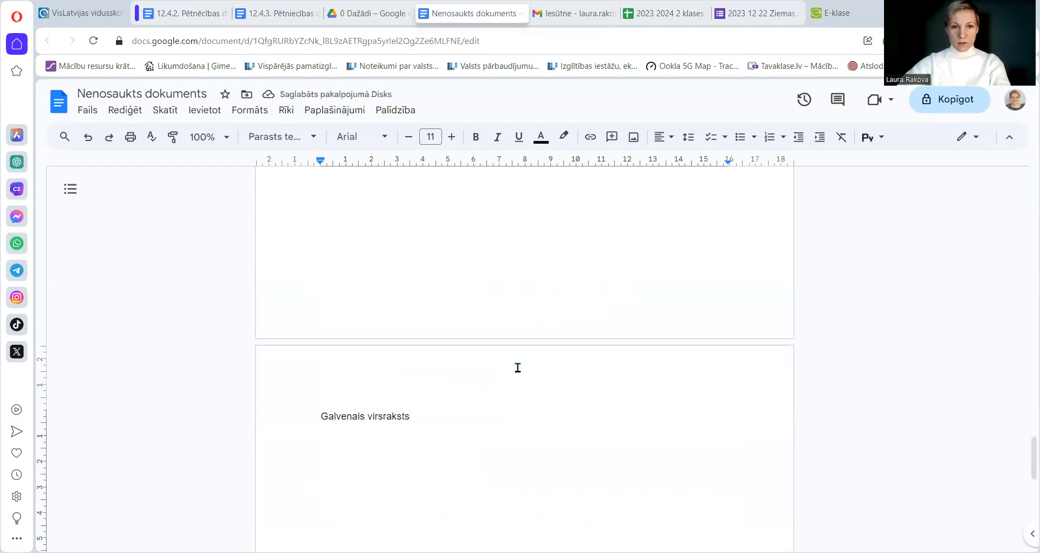
pyautogui.press('Return')
pyautogui.write('Apakšvirsraksts')
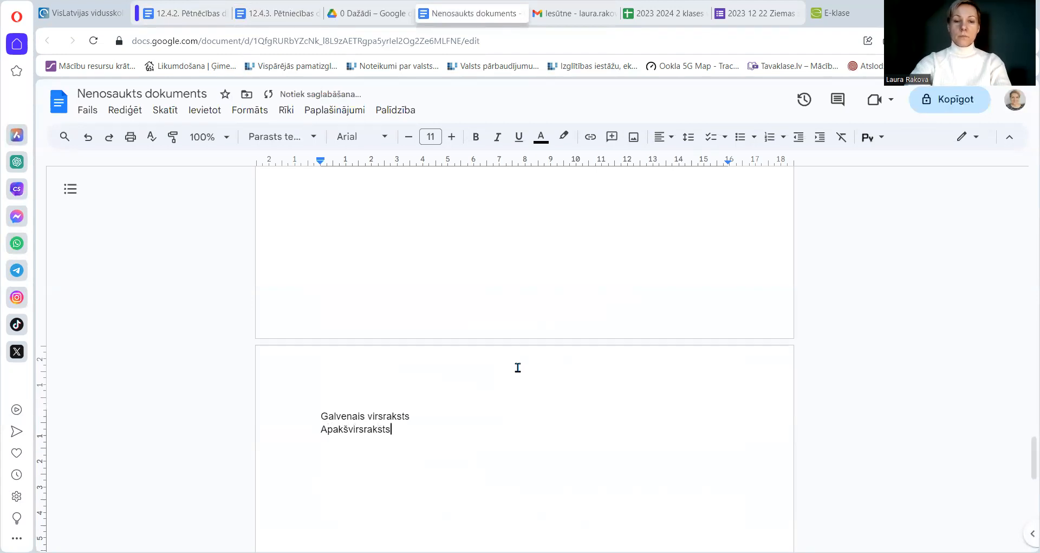
pyautogui.press('Return')
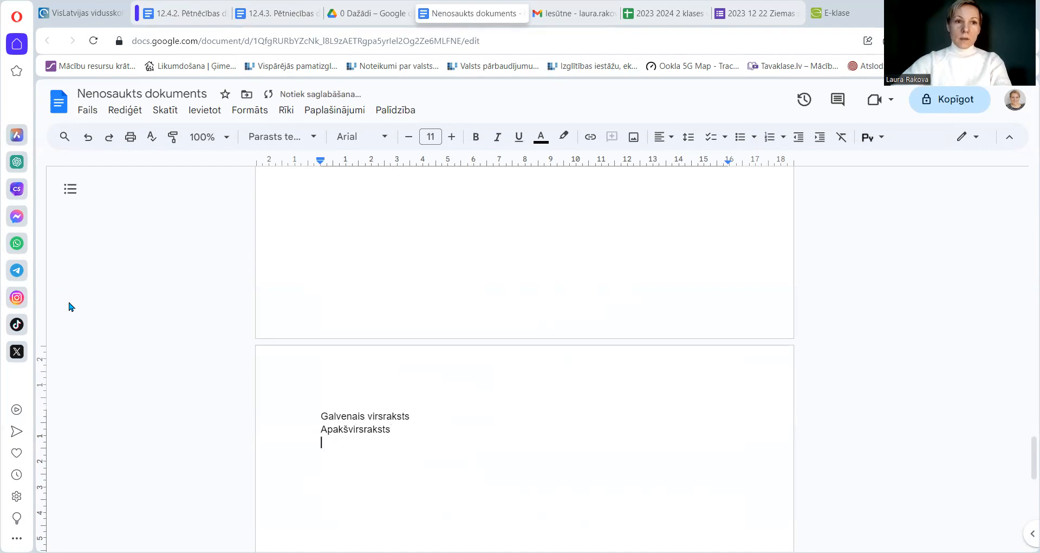
# Insert a page break below "Apakšvirsraksts" and enter "Galvenais virsraksts 2" and "Apakšvirsraksts 2" on separate lines of the new page
pyautogui.click(209, 111)
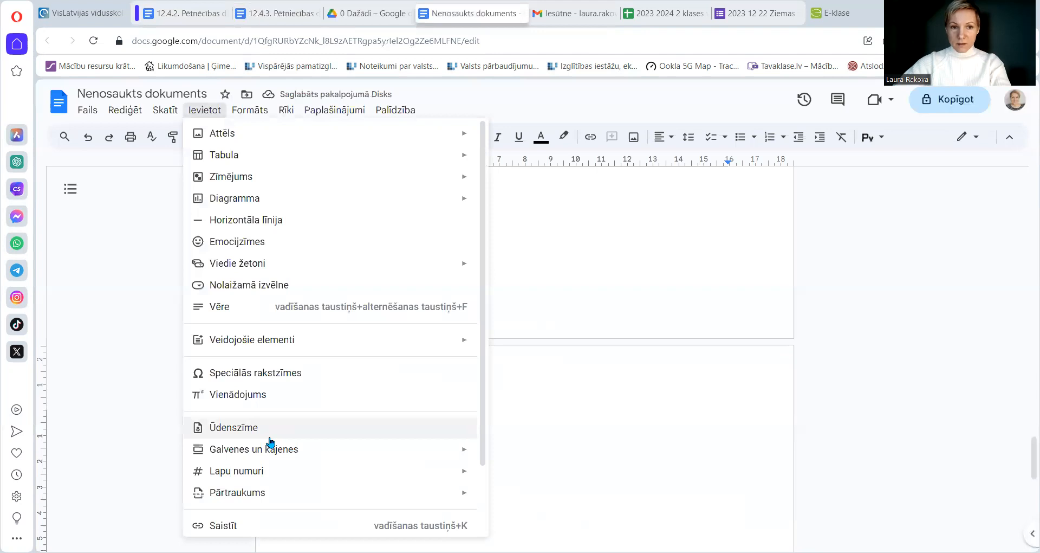
pyautogui.moveTo(289, 488)
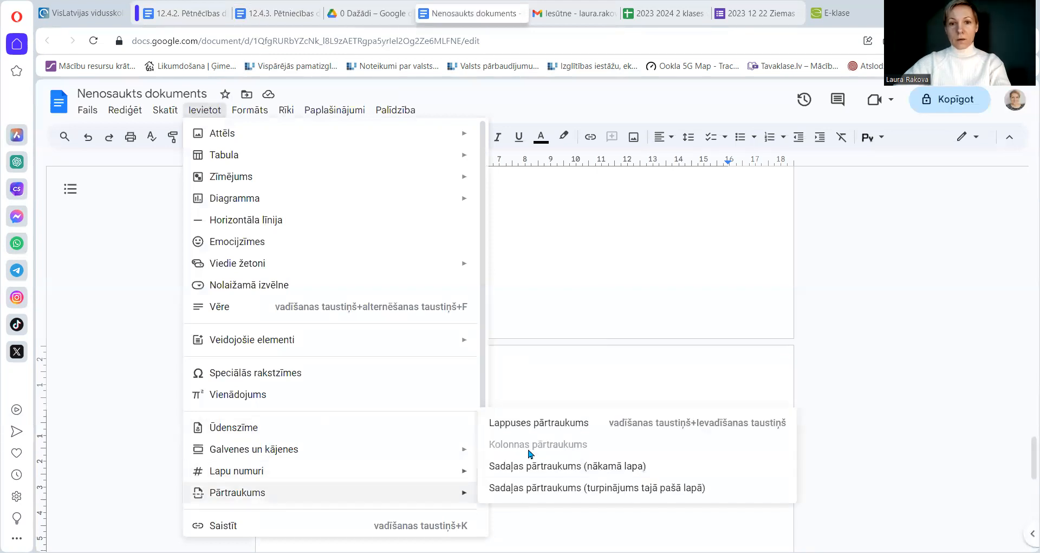
pyautogui.click(539, 424)
pyautogui.write('G')
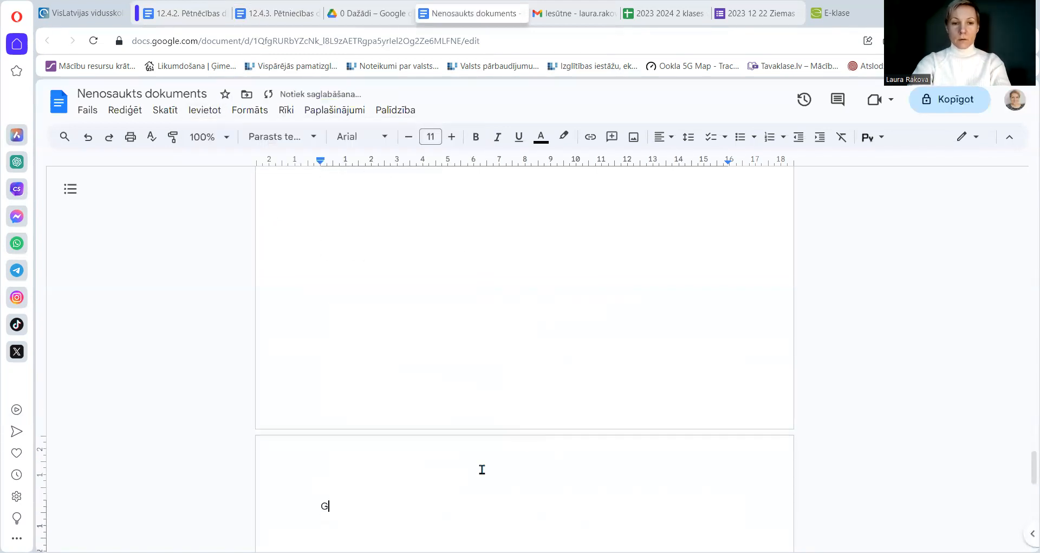
pyautogui.write('alvenais virsraks')
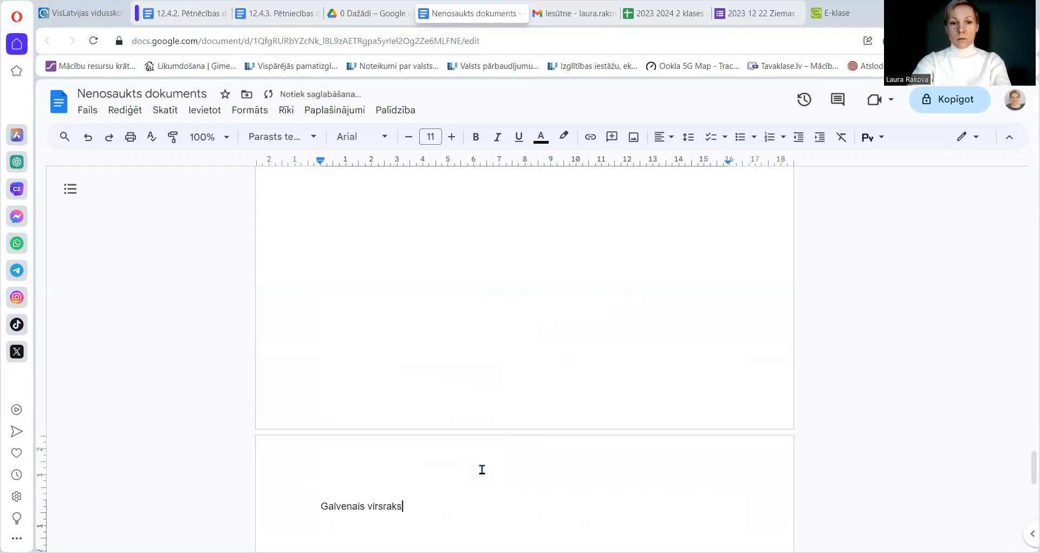
pyautogui.write('ts 2')
pyautogui.press('Return')
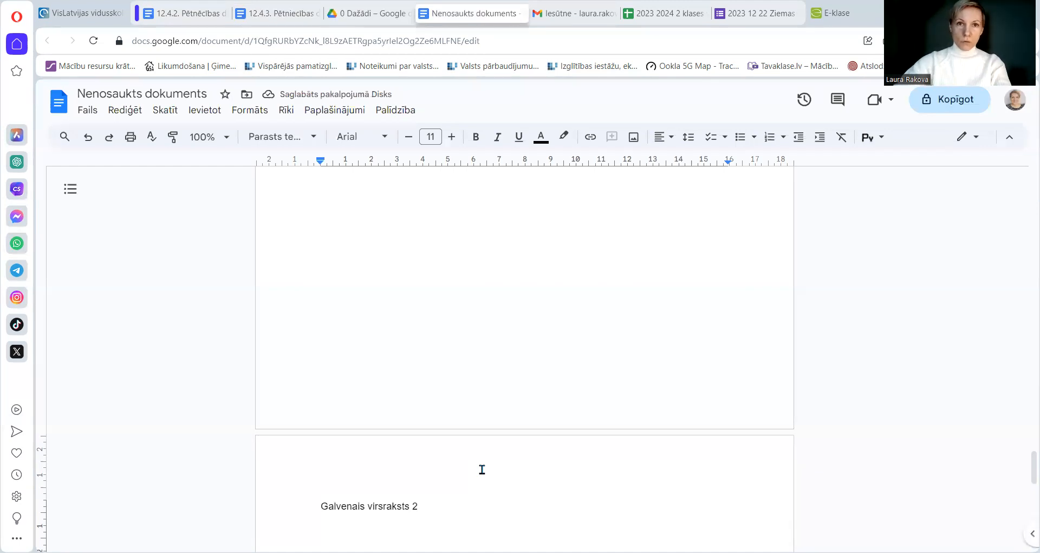
pyautogui.scroll(-2, 397, 323)
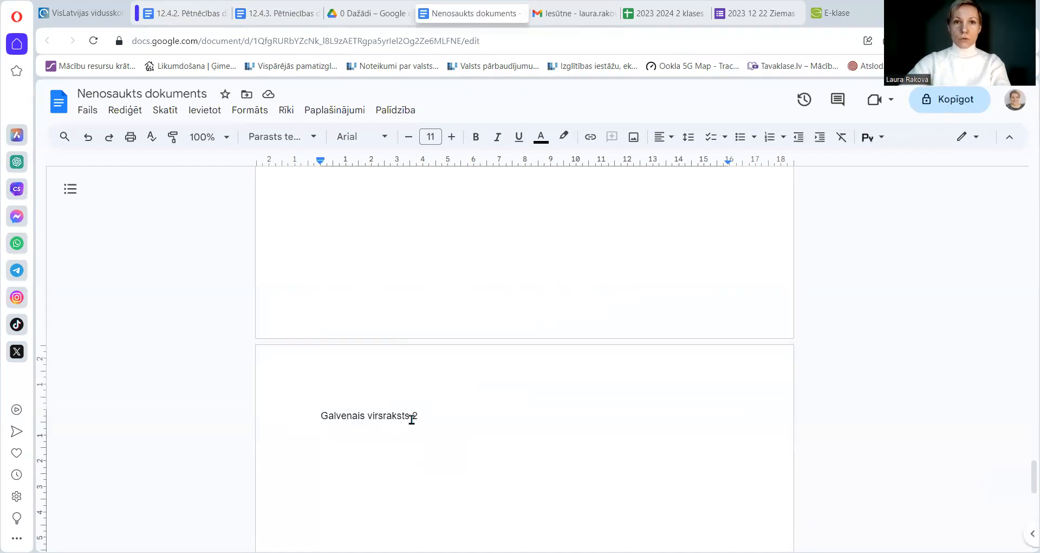
pyautogui.write('Apakšvirsraksts 2')
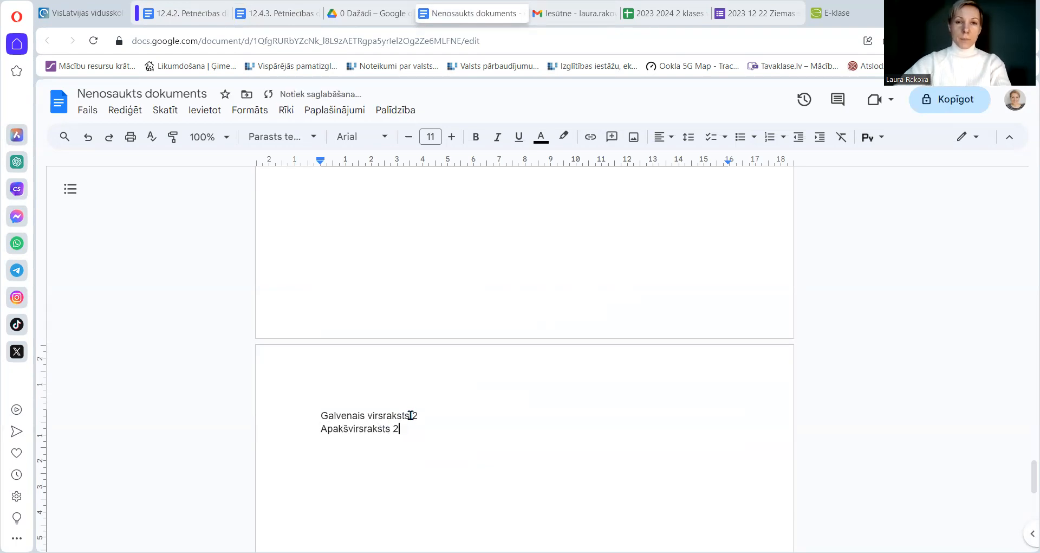
# Return to the "Saturs" line, then check the title page requirements in the structure guidelines and the margin rule in the formatting guidelines
pyautogui.scroll(10, 411, 416)
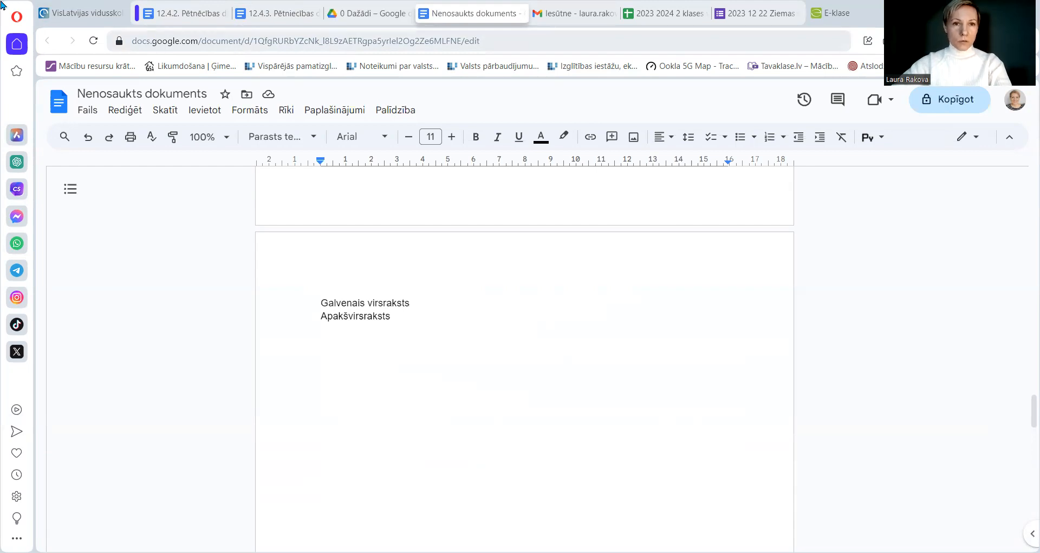
pyautogui.scroll(8, 415, 321)
pyautogui.scroll(10, 419, 320)
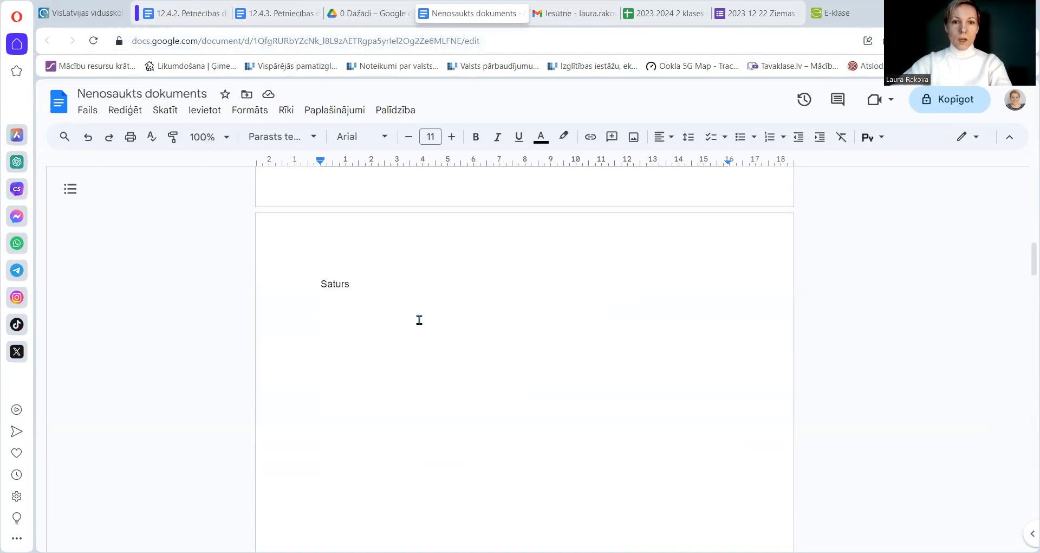
pyautogui.scroll(3, 416, 328)
pyautogui.click(357, 452)
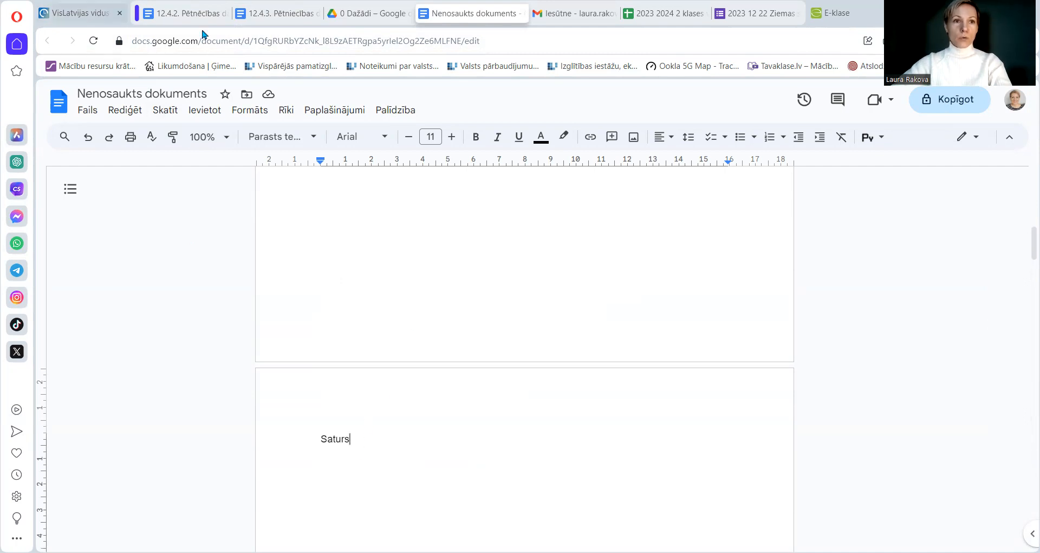
pyautogui.click(181, 7)
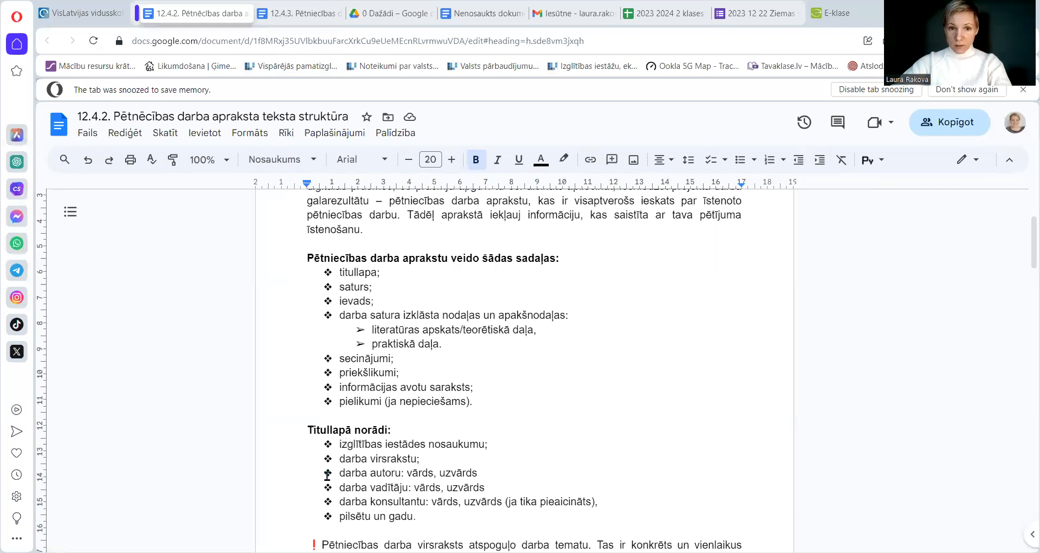
pyautogui.scroll(-2, 328, 474)
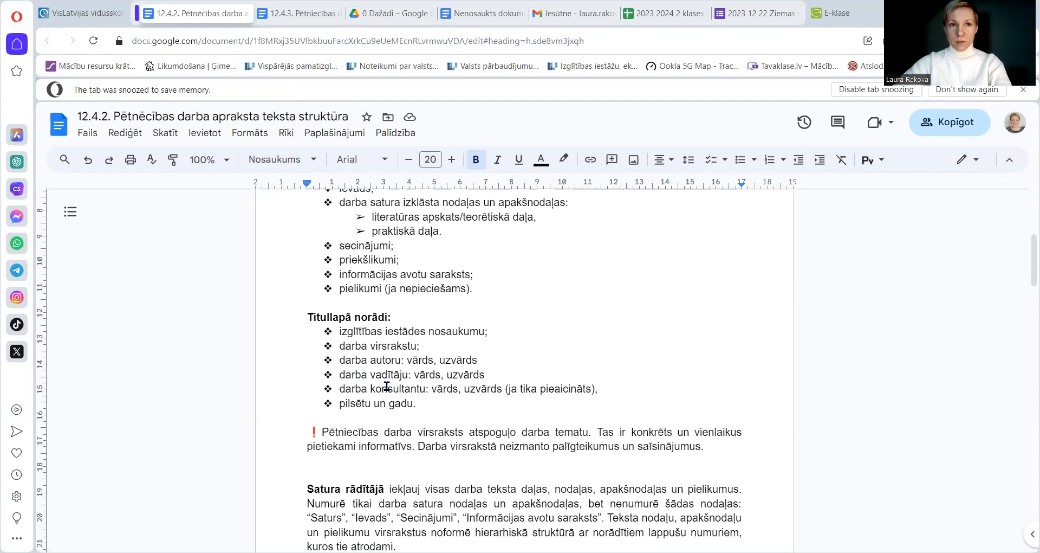
pyautogui.click(295, 13)
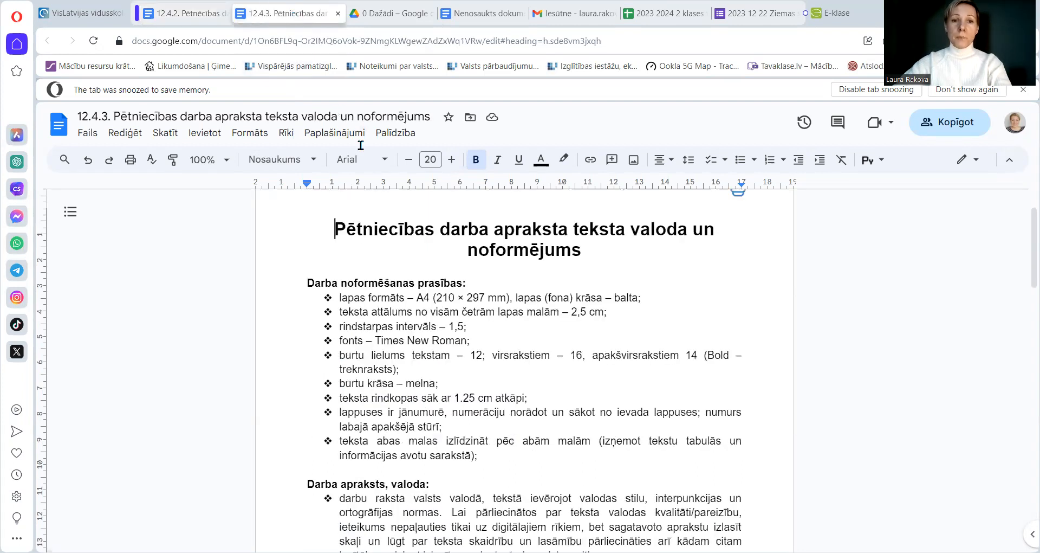
pyautogui.scroll(-1, 342, 304)
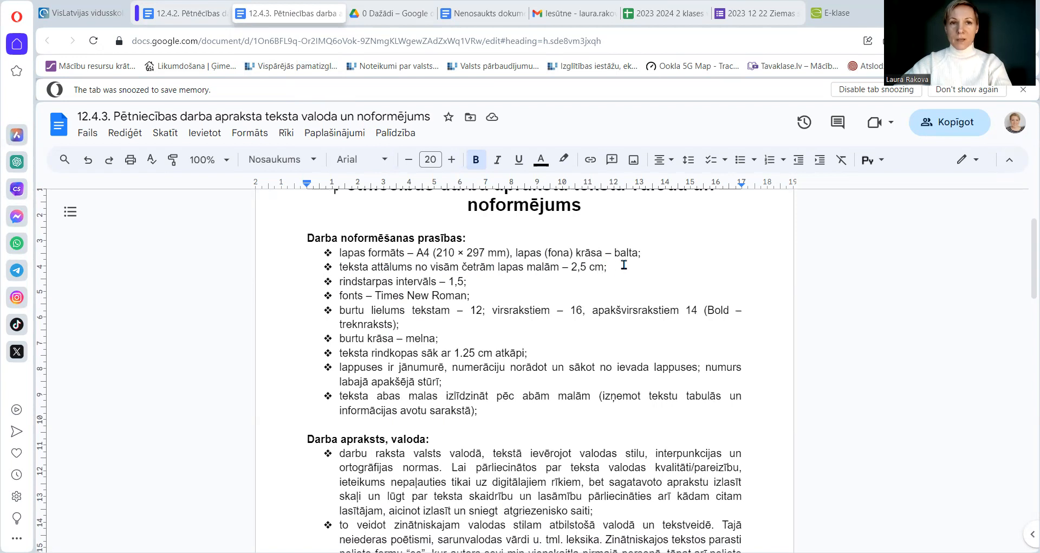
# Set the top, bottom, left and right page margins of section 1 in the untitled document to 2.5 cm
pyautogui.click(458, 14)
pyautogui.click(87, 110)
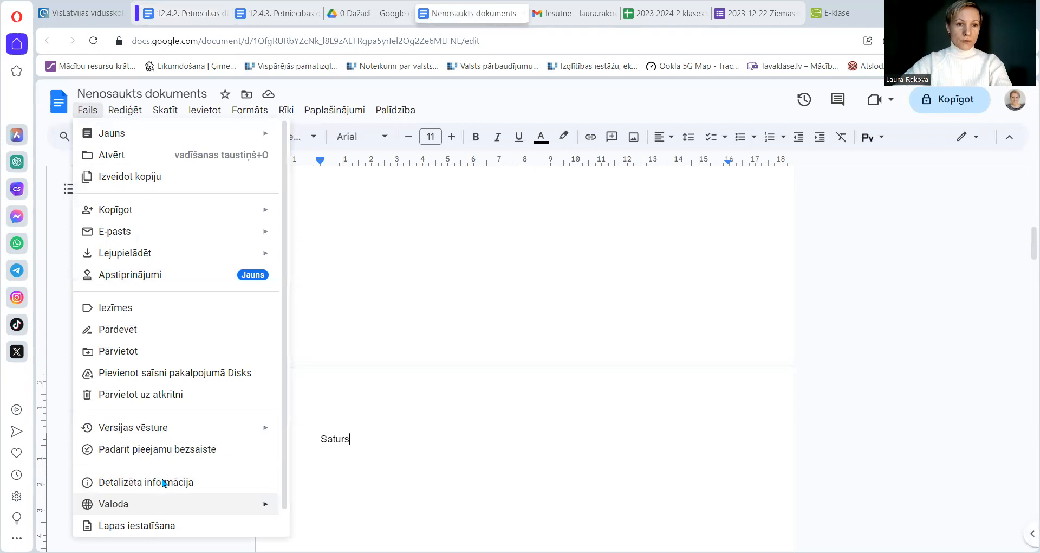
pyautogui.press('Return')
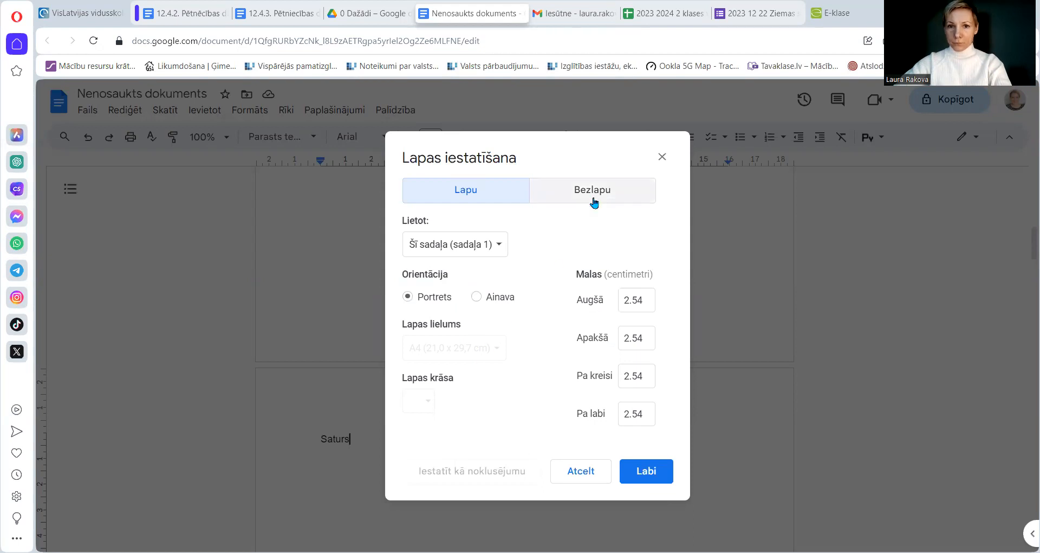
pyautogui.click(644, 301)
pyautogui.press('BackSpace')
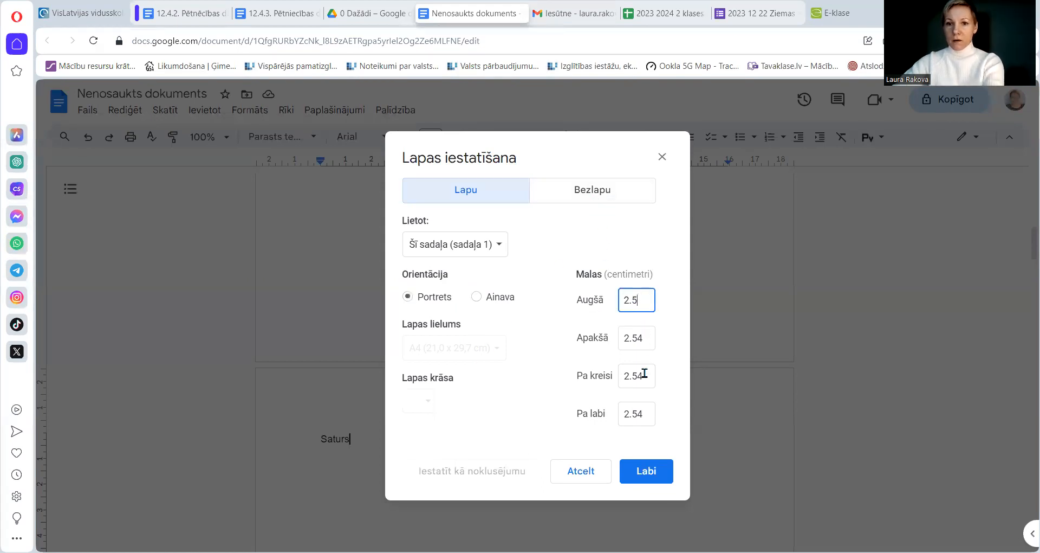
pyautogui.click(646, 337)
pyautogui.press('BackSpace')
pyautogui.click(646, 378)
pyautogui.press('BackSpace')
pyautogui.click(644, 415)
pyautogui.press('BackSpace')
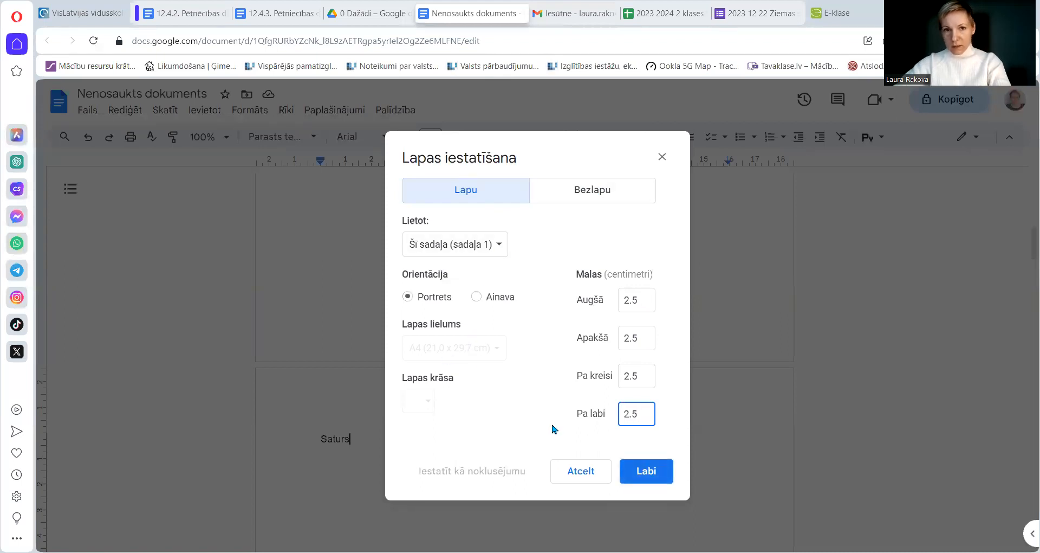
pyautogui.click(651, 475)
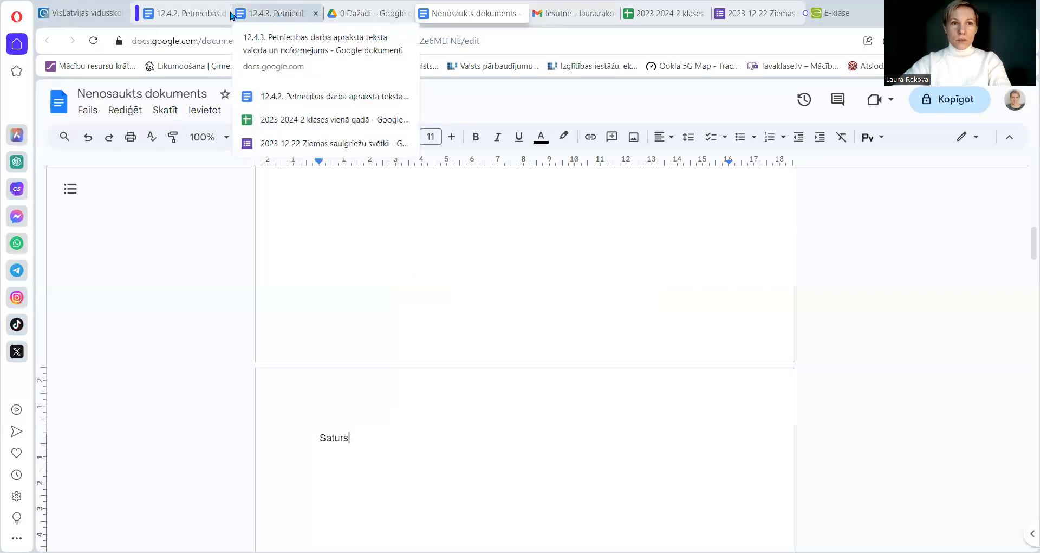
# Check the line spacing and font requirements in the formatting guidelines
pyautogui.click(175, 13)
pyautogui.click(302, 15)
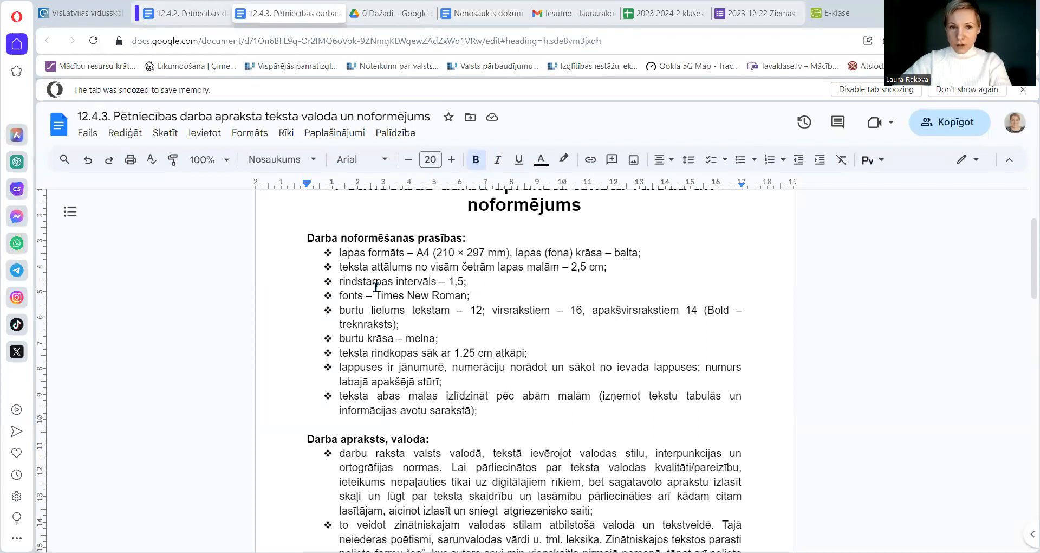
pyautogui.click(479, 281)
pyautogui.keyDown('shift'); pyautogui.click(334, 292); pyautogui.keyUp('shift')
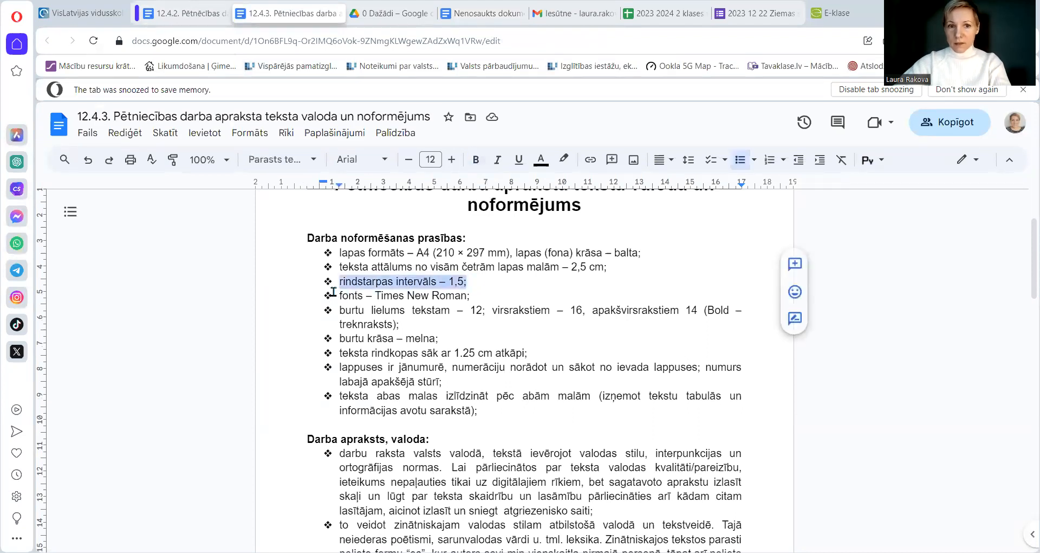
pyautogui.click(404, 296)
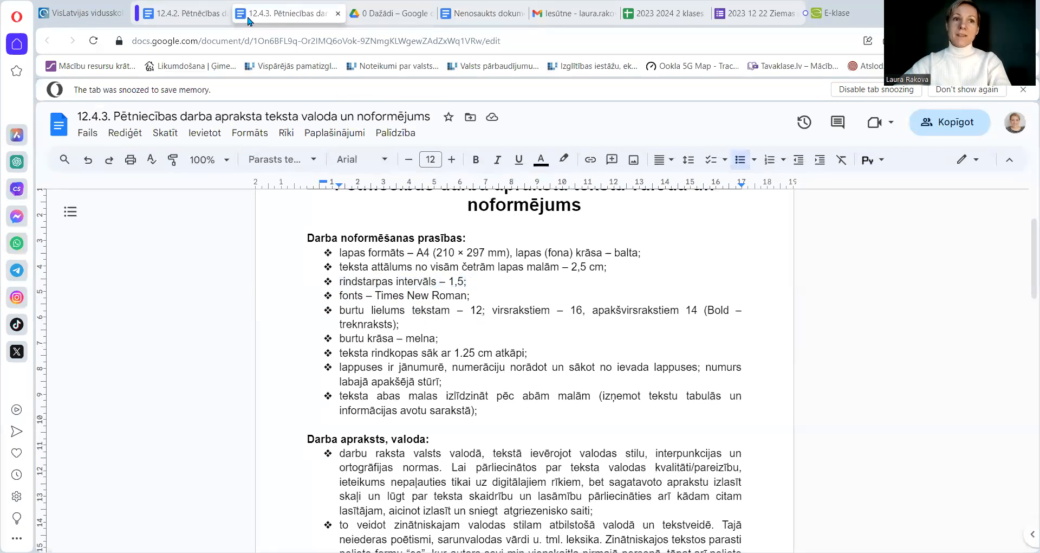
# Enter "Ievads" on its own line above "Galvenais virsraksts" in the untitled document
pyautogui.click(474, 16)
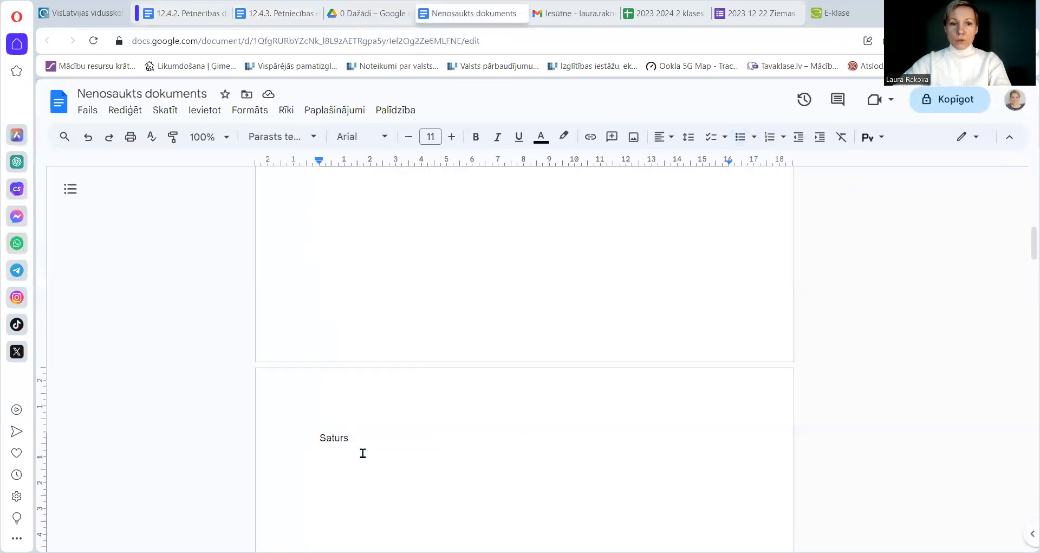
pyautogui.scroll(-1, 356, 434)
pyautogui.scroll(-14, 419, 432)
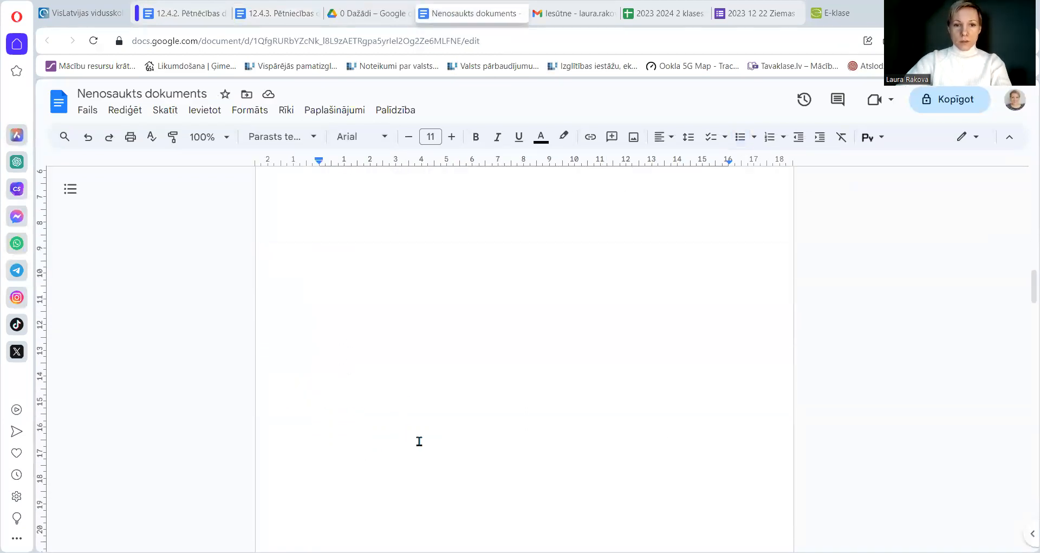
pyautogui.scroll(-2, 419, 432)
pyautogui.click(409, 378)
pyautogui.scroll(3, 423, 333)
pyautogui.scroll(1, 440, 441)
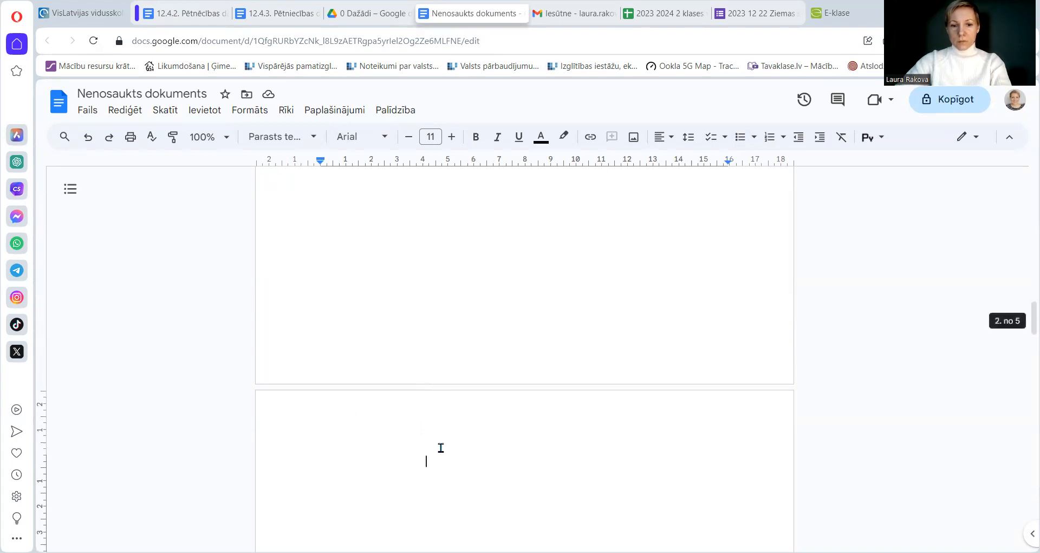
pyautogui.scroll(3, 441, 447)
pyautogui.write('Ievads')
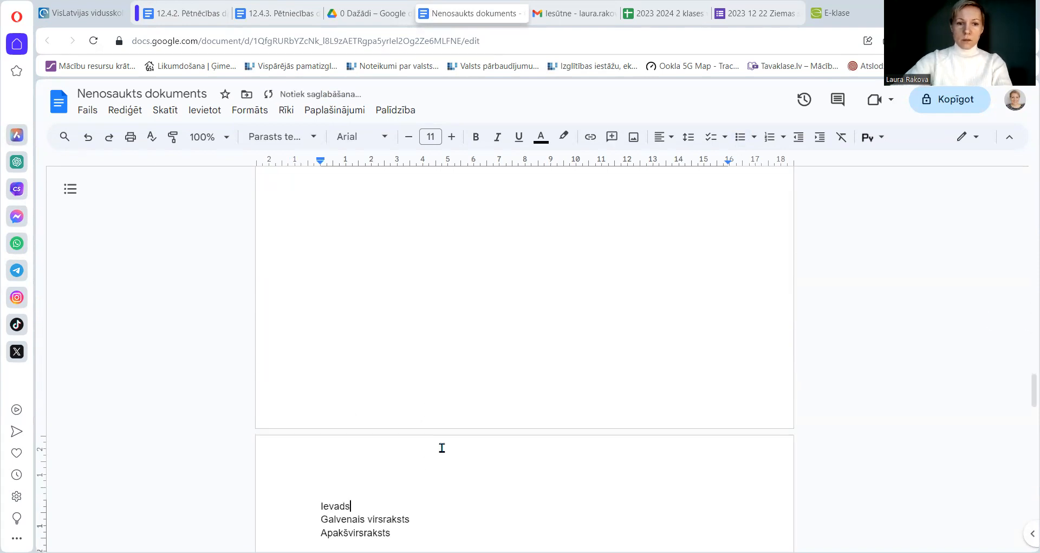
# Remove the blank page between the "Saturs" page and the page starting with "Ievads"
pyautogui.scroll(3, 418, 390)
pyautogui.scroll(10, 448, 291)
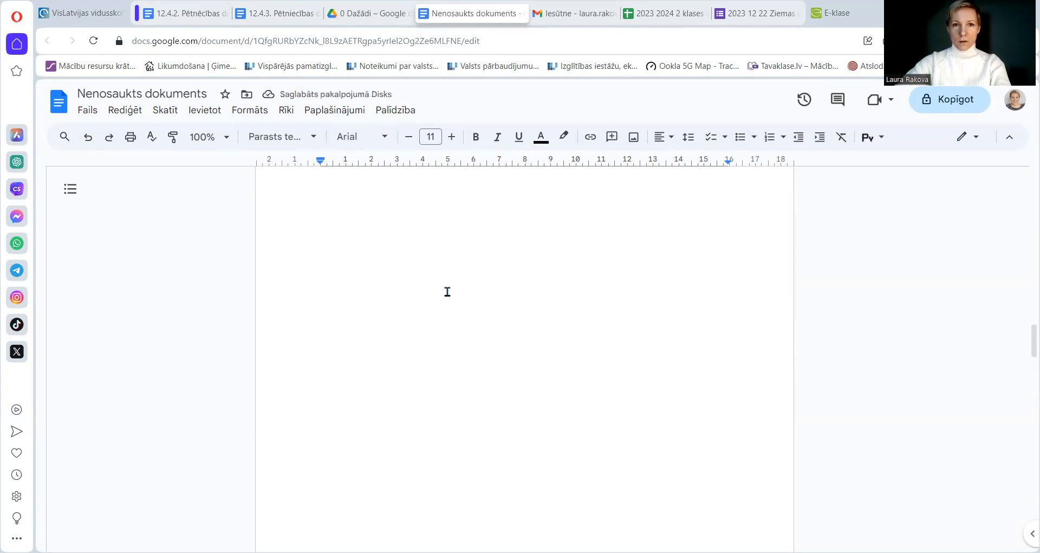
pyautogui.scroll(4, 448, 292)
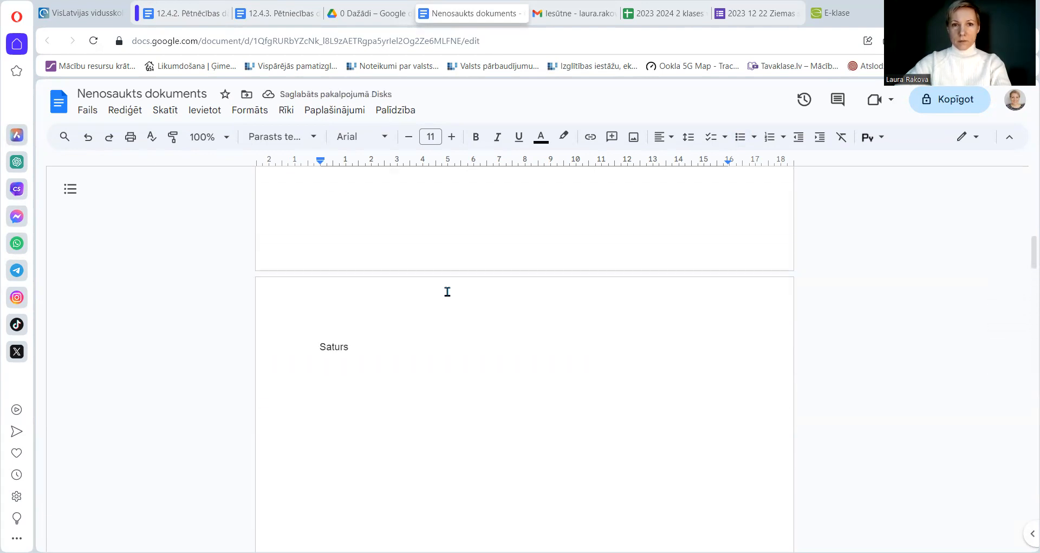
pyautogui.scroll(-12, 438, 329)
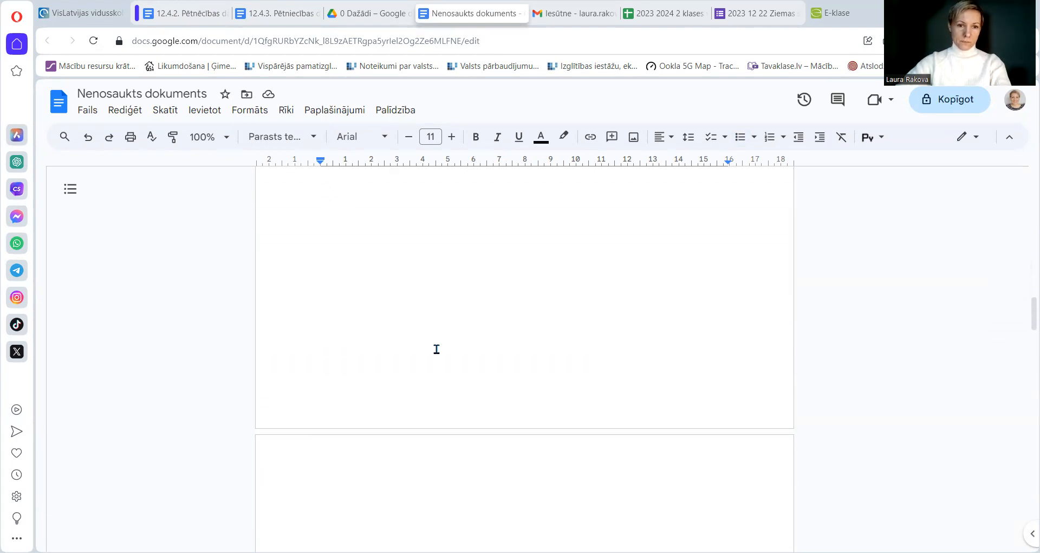
pyautogui.click(382, 261)
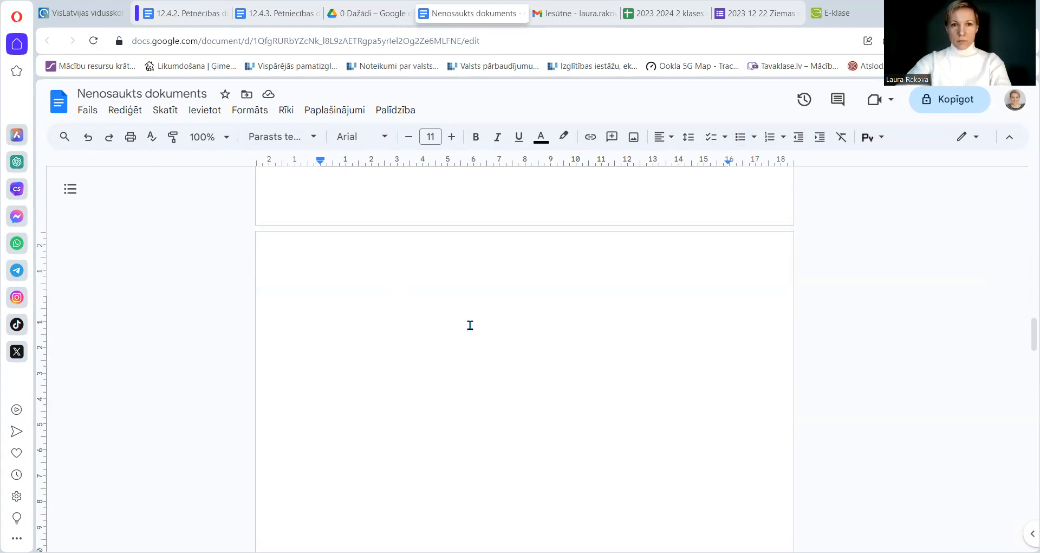
pyautogui.hotkey('ctrl', 'Return')
pyautogui.press('Delete')
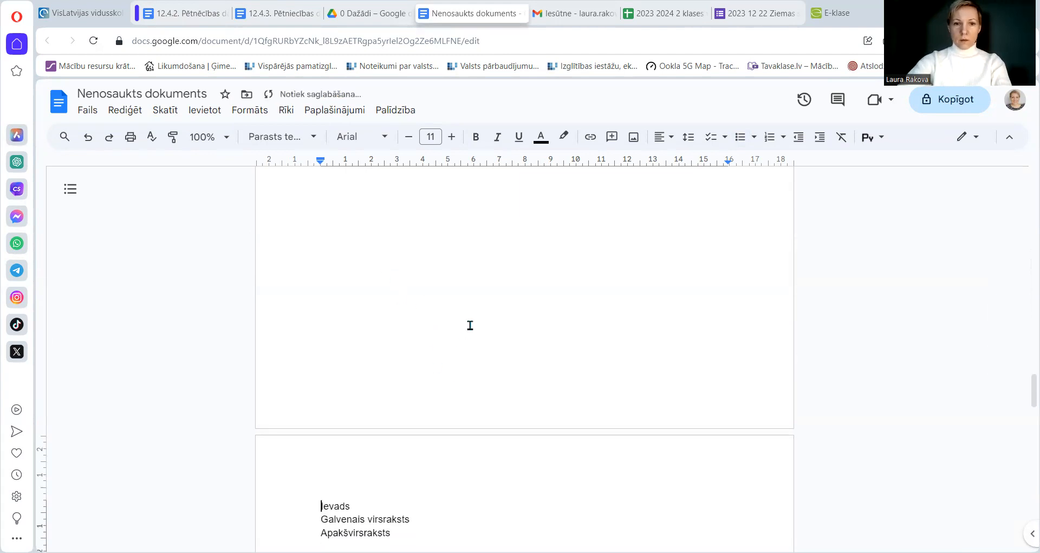
# Insert a page break before "Galvenais virsraksts" and enter the placeholder "Teksts" on the line below "Ievads"
pyautogui.scroll(-5, 471, 325)
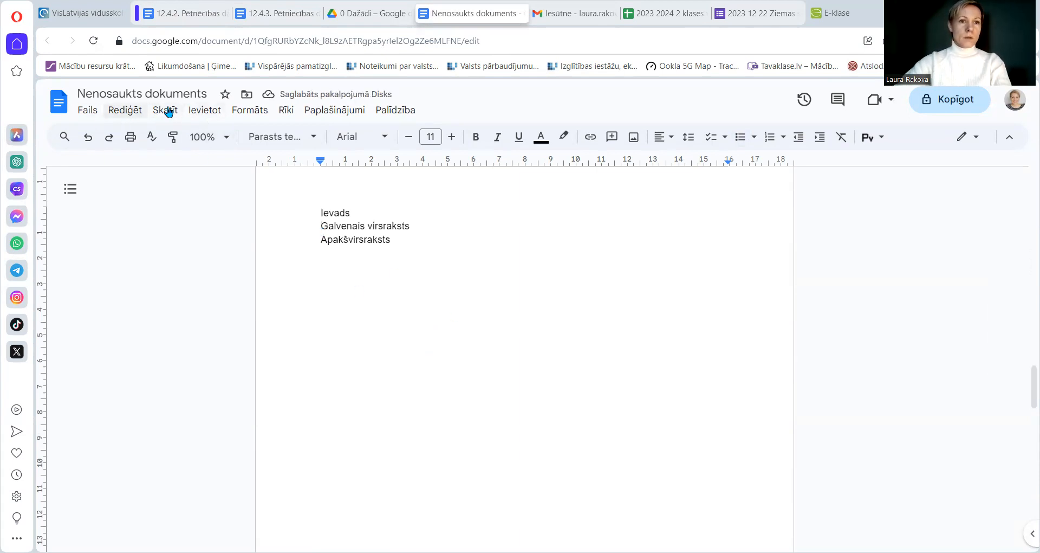
pyautogui.click(204, 111)
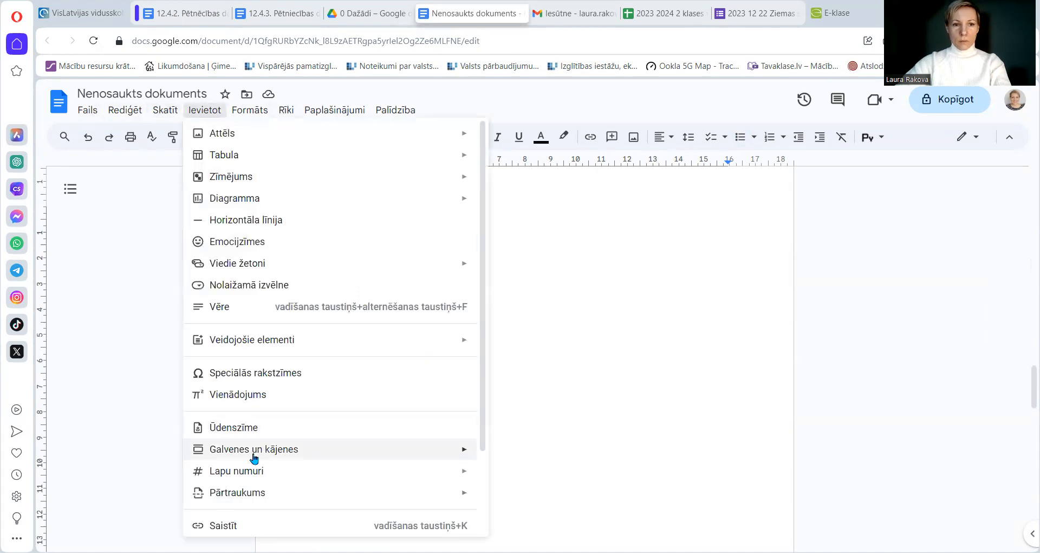
pyautogui.moveTo(285, 487)
pyautogui.click(538, 422)
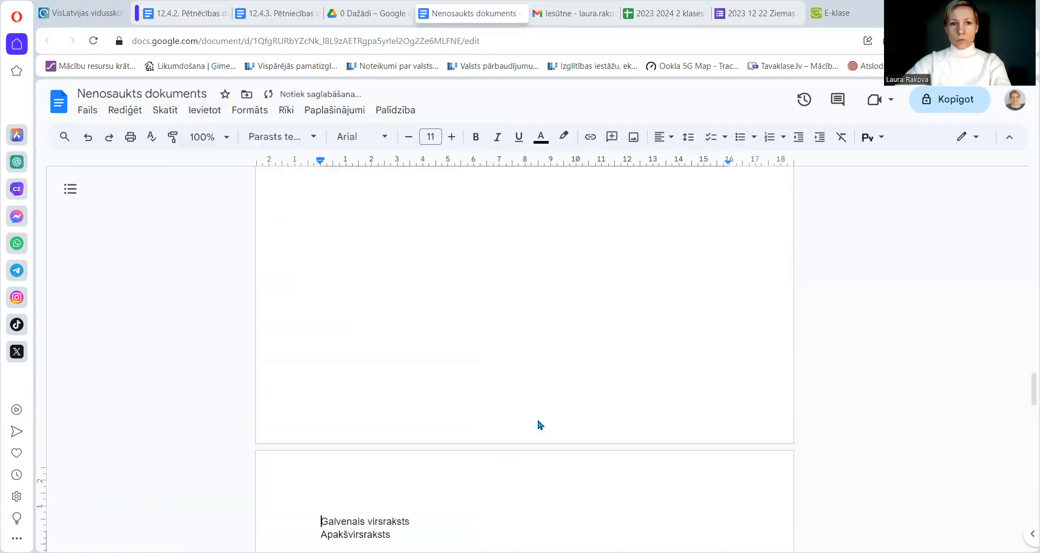
pyautogui.scroll(8, 418, 406)
pyautogui.click(351, 331)
pyautogui.write('Teksts')
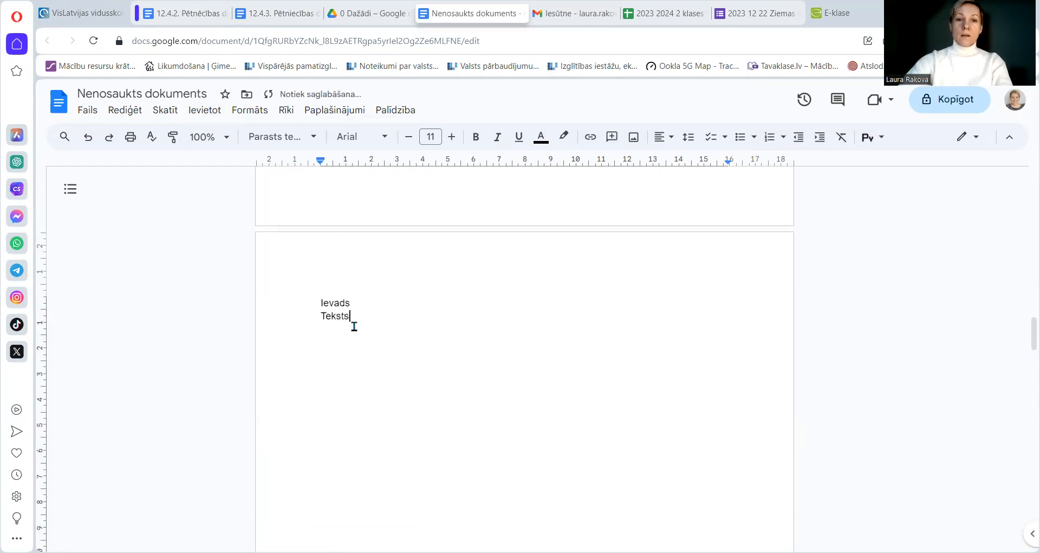
pyautogui.click(309, 139)
pyautogui.moveTo(321, 186)
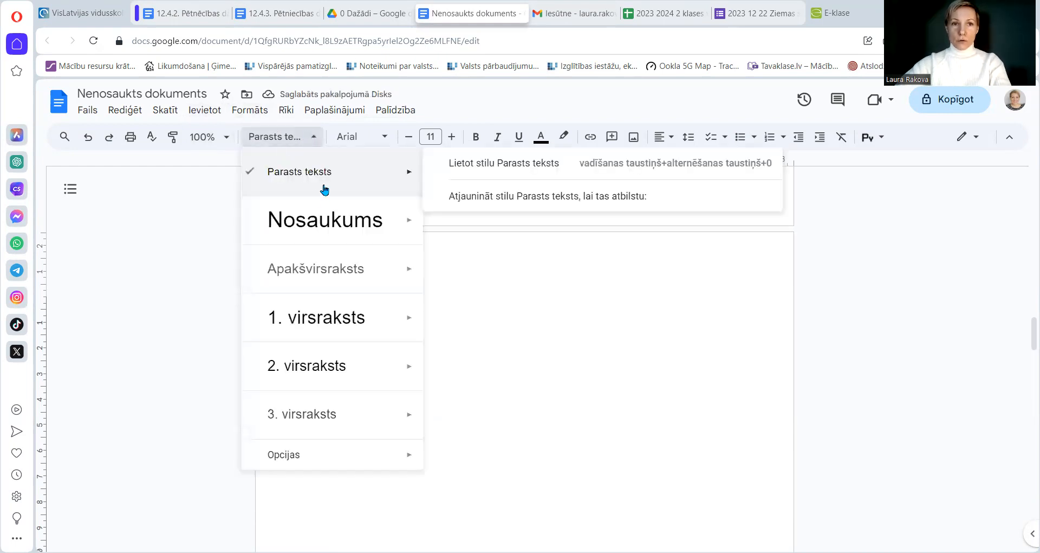
pyautogui.click(315, 138)
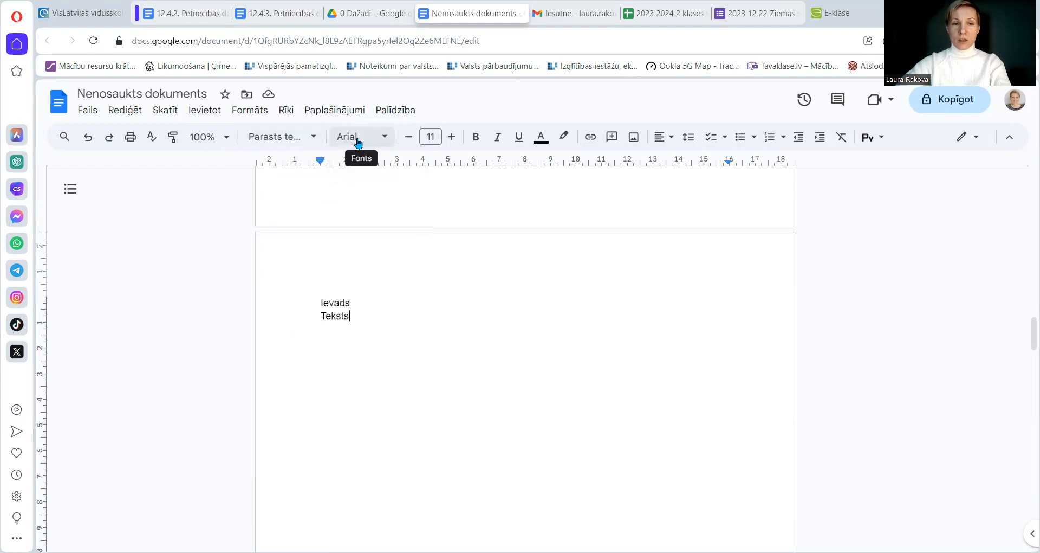
# Set the placeholder "Teksts" below "Ievads" in Times New Roman at size 12
pyautogui.doubleClick(337, 317)
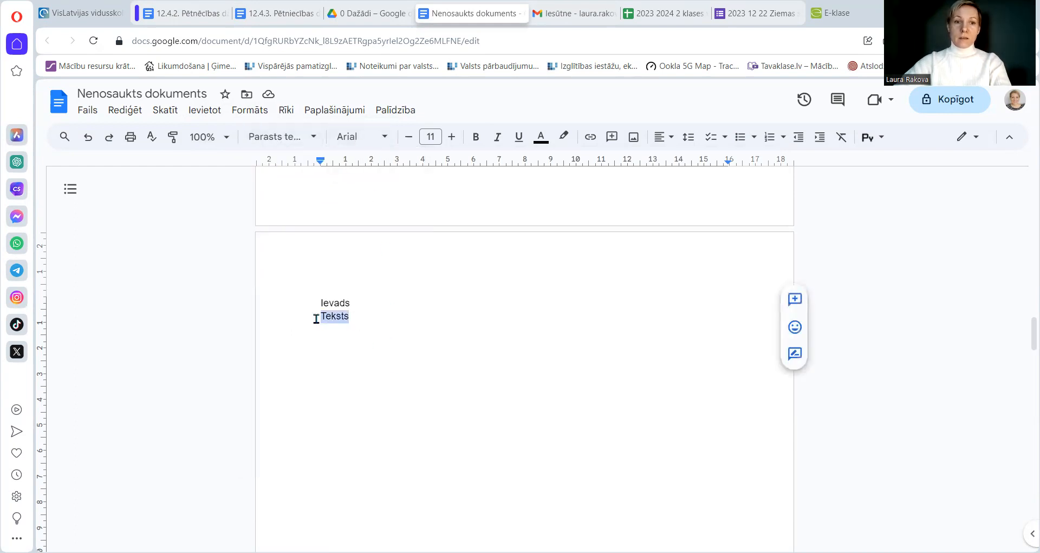
pyautogui.click(388, 138)
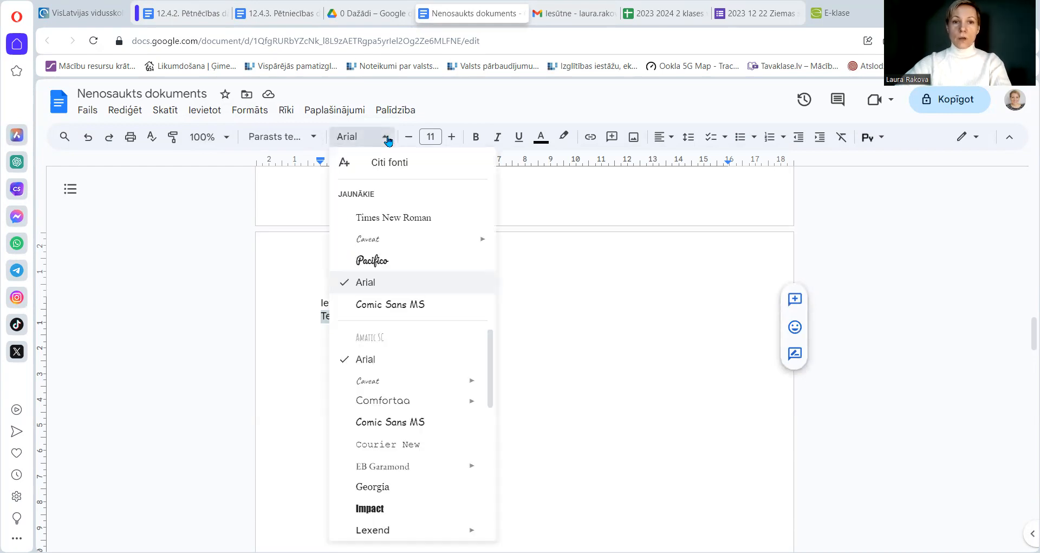
pyautogui.click(408, 218)
pyautogui.click(446, 142)
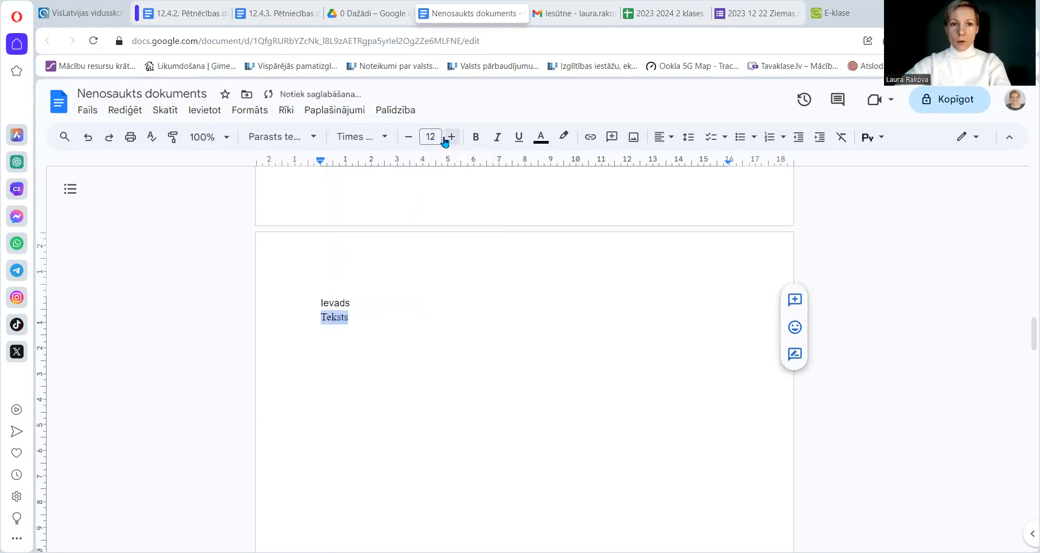
# Set the line spacing of the "Teksts" paragraph to a custom value of 1.5
pyautogui.click(252, 113)
pyautogui.moveTo(434, 203)
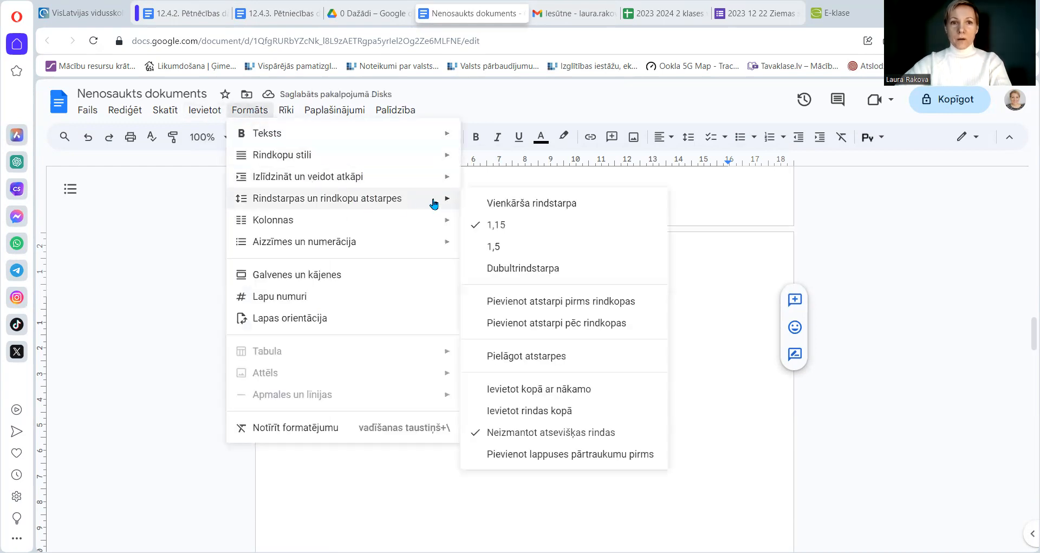
pyautogui.click(546, 356)
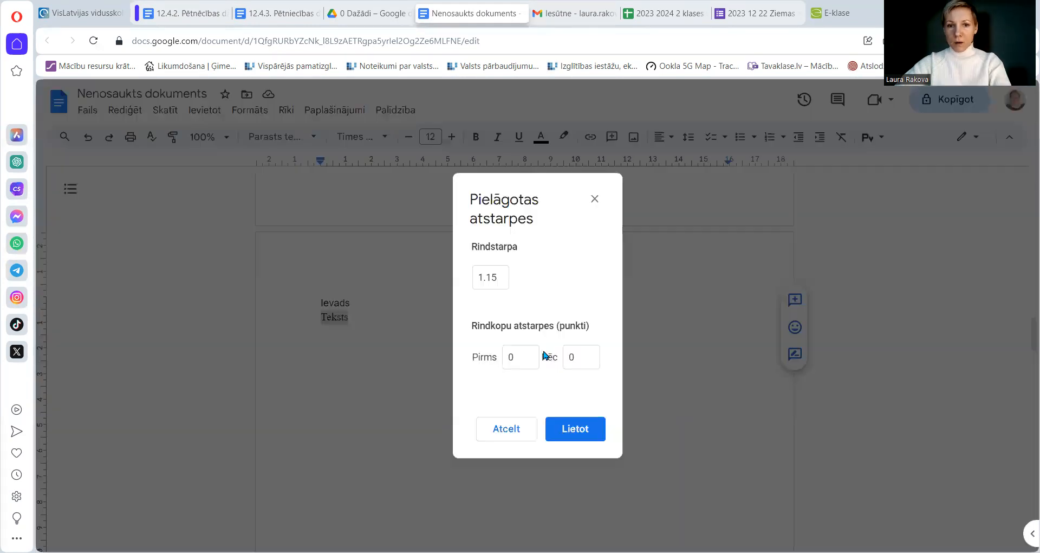
pyautogui.click(497, 277)
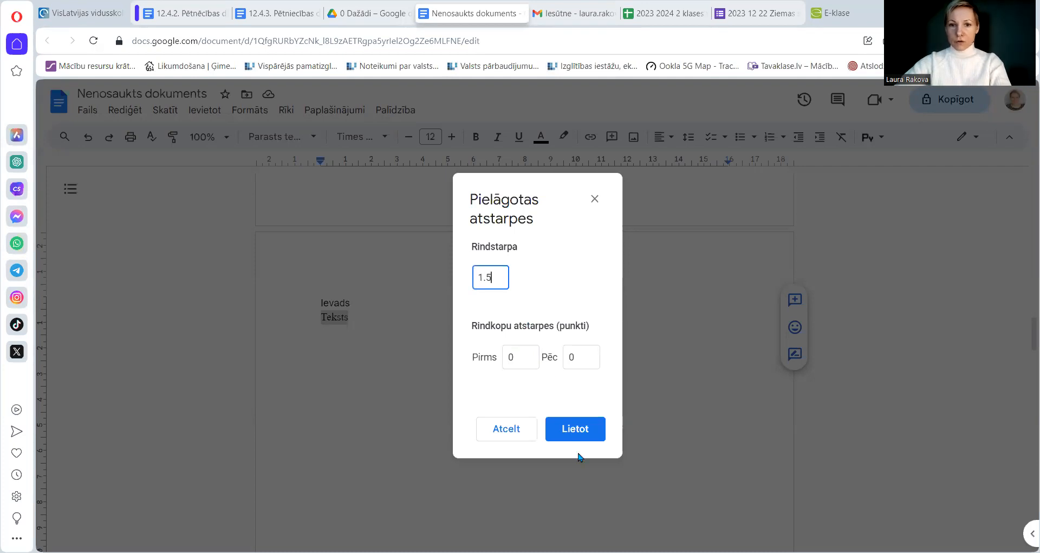
pyautogui.click(575, 429)
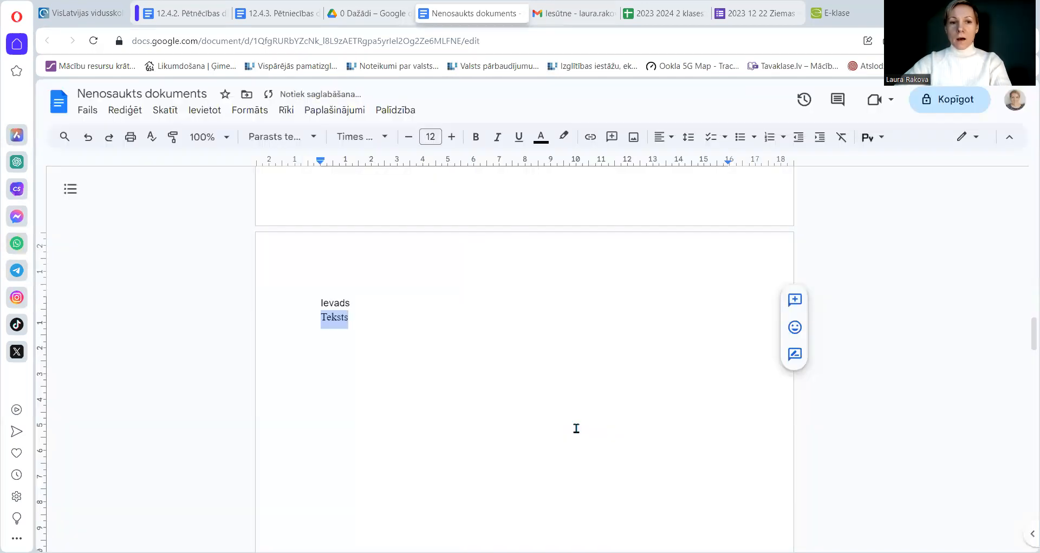
# Give the "Teksts" paragraph a special first-line indent (Pirmā rinda) of 1.25 cm
pyautogui.click(212, 111)
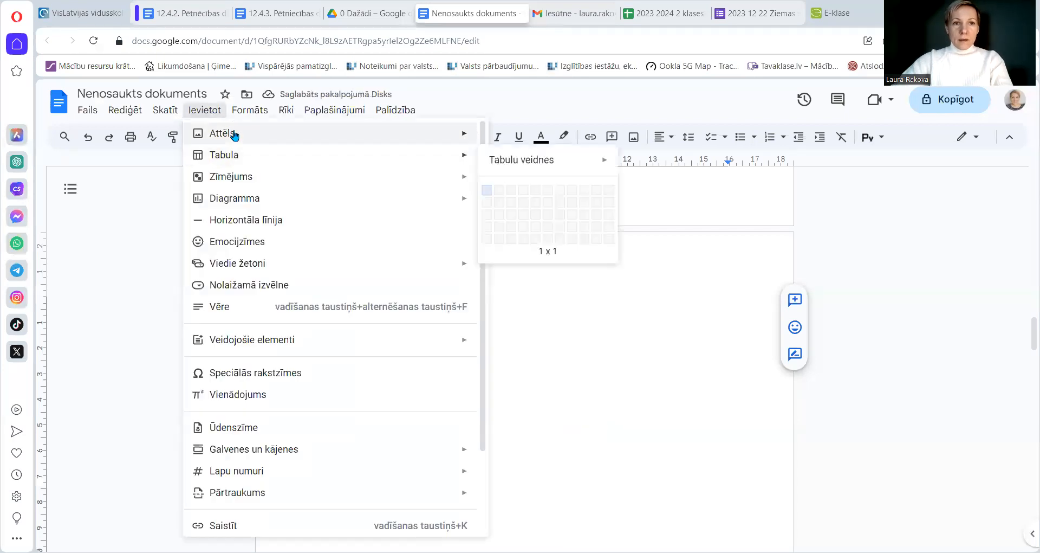
pyautogui.moveTo(254, 112)
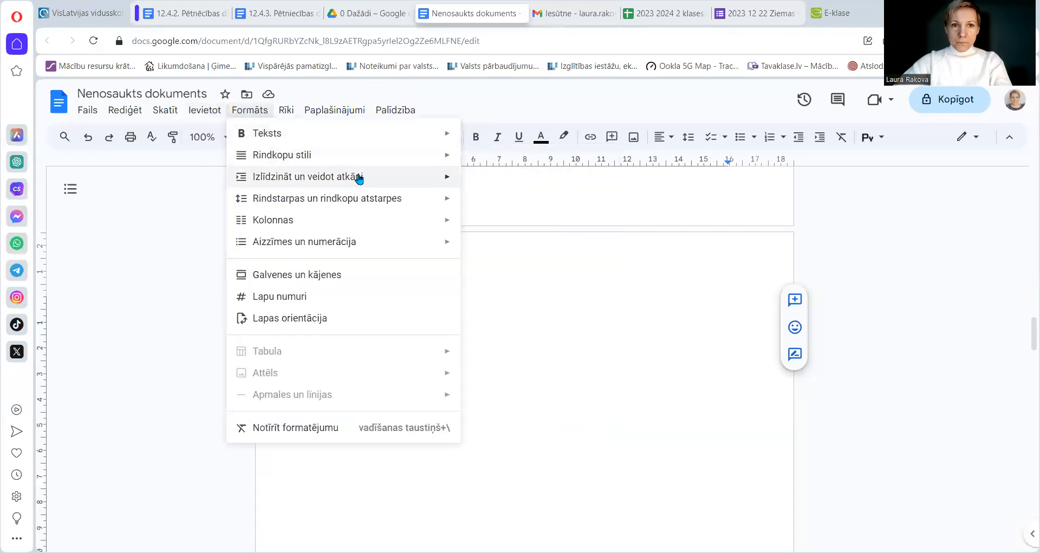
pyautogui.moveTo(360, 177)
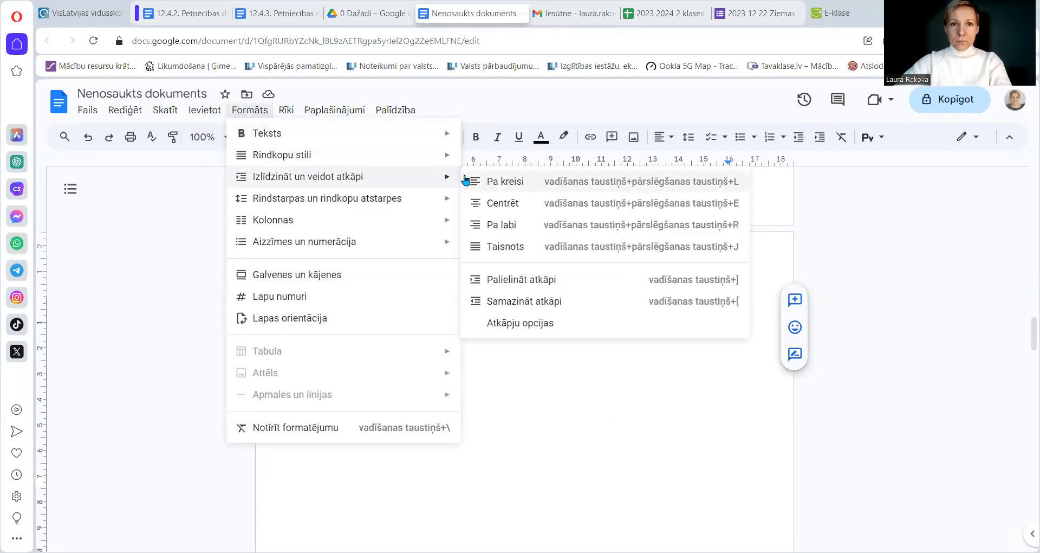
pyautogui.click(553, 325)
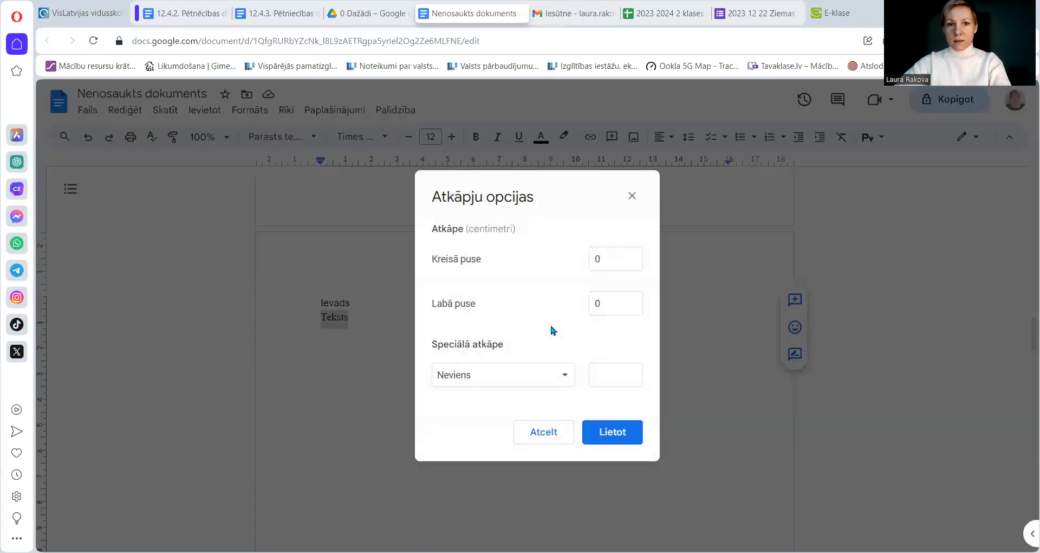
pyautogui.click(566, 380)
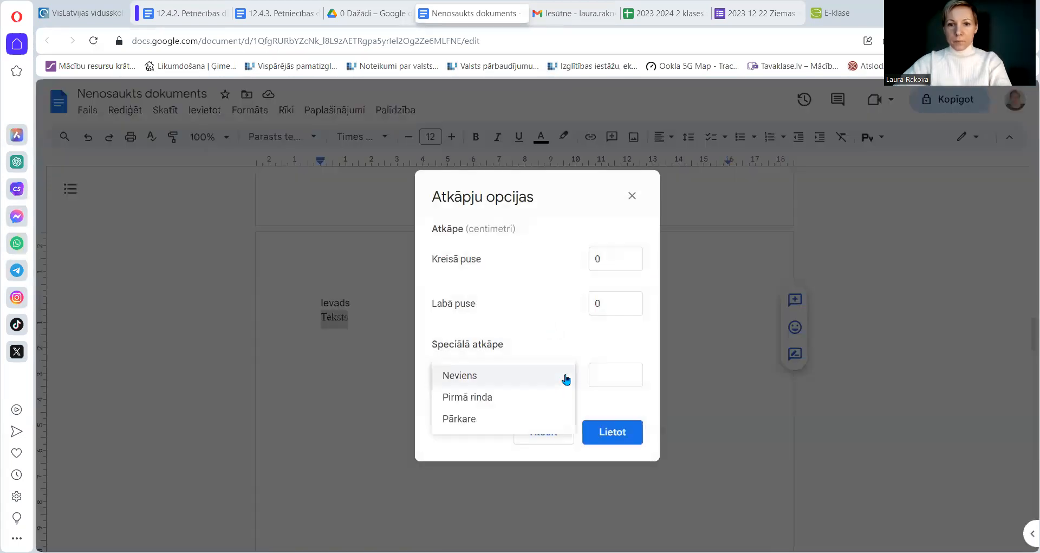
pyautogui.click(481, 398)
pyautogui.click(616, 375)
pyautogui.press('BackSpace')
pyautogui.write('5')
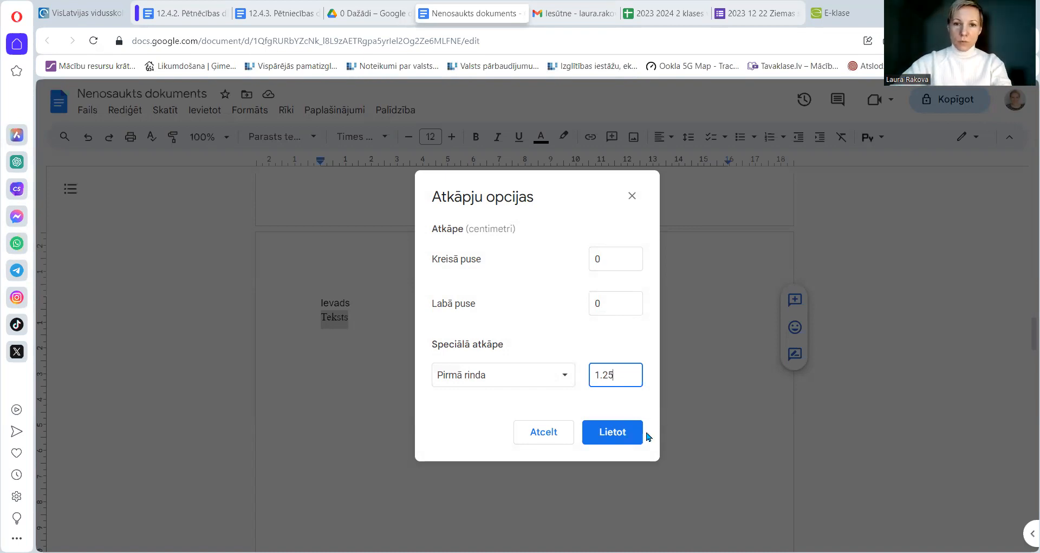
pyautogui.click(612, 432)
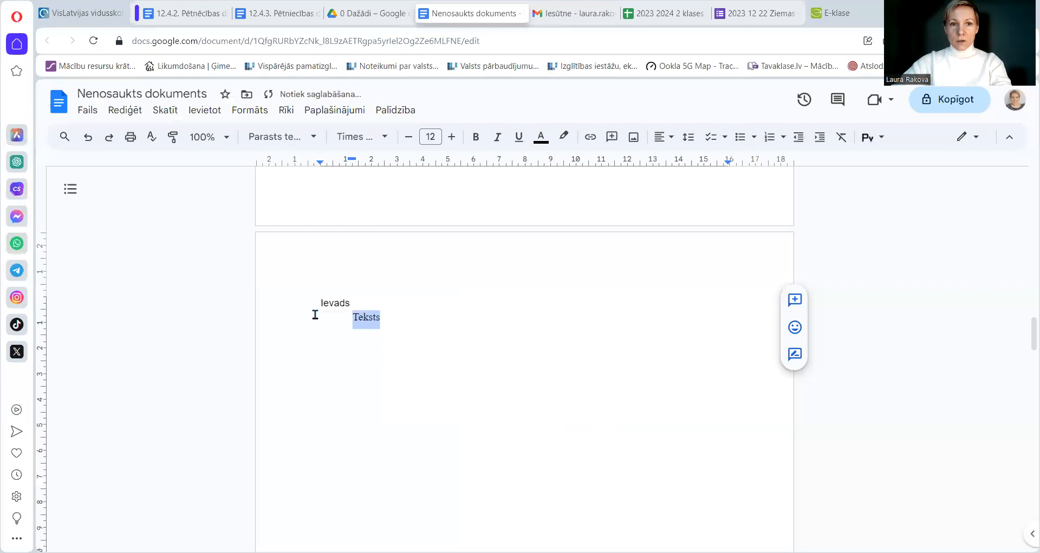
# Try out a line of filler text below "Teksts" to check its formatting, and delete it
pyautogui.click(388, 317)
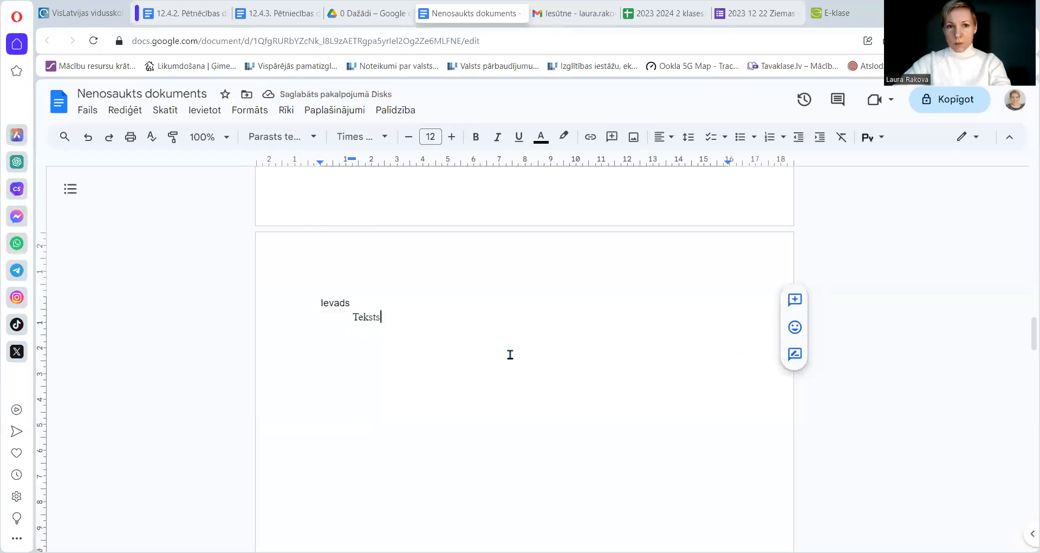
pyautogui.press('Return')
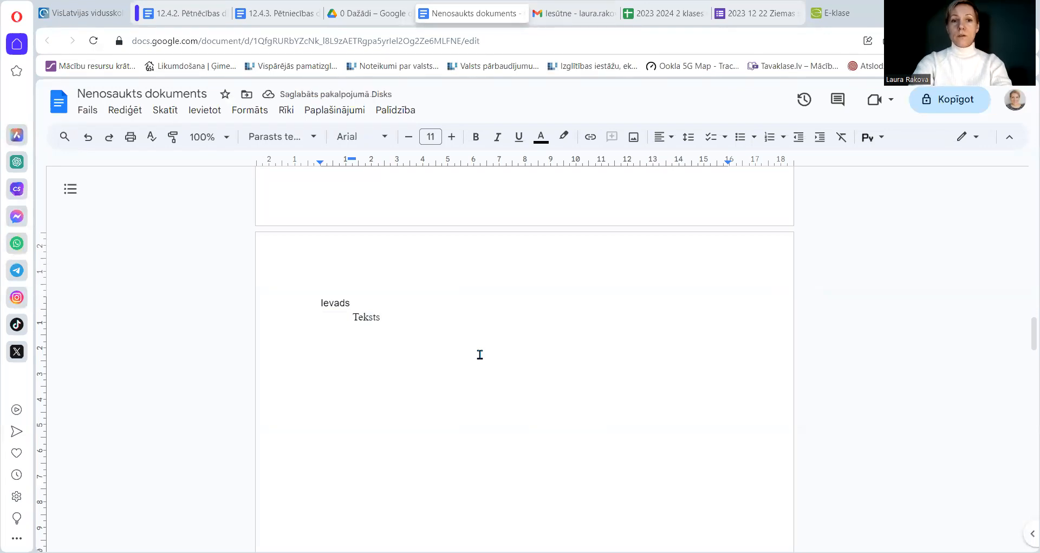
pyautogui.write('ljdflklk')
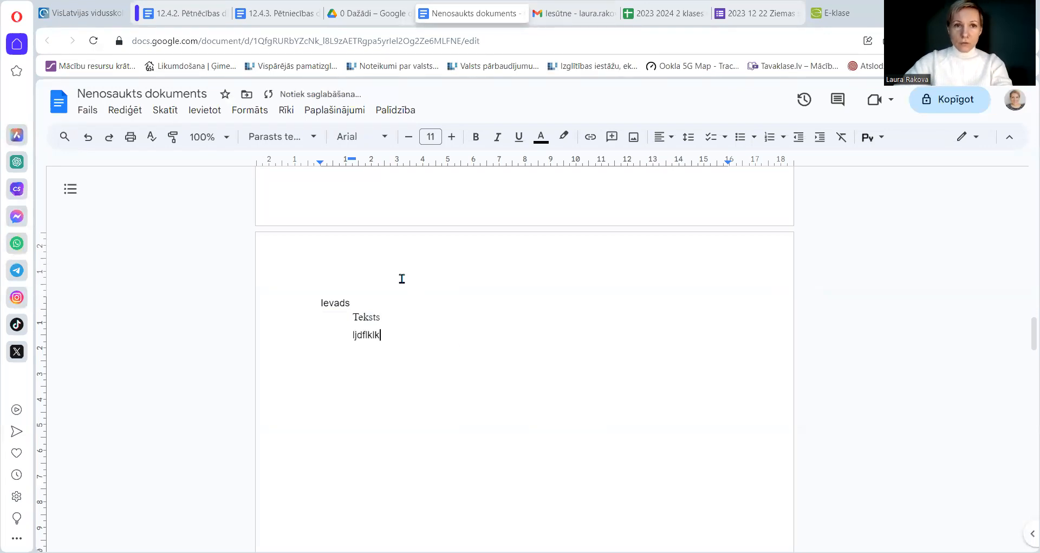
pyautogui.moveTo(347, 336); pyautogui.dragTo(433, 337)
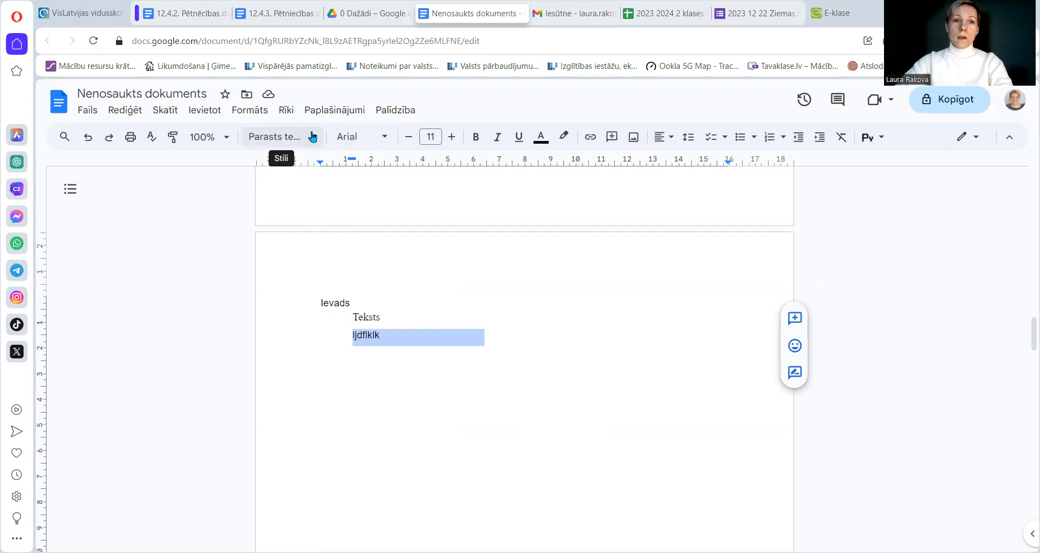
pyautogui.click(390, 320)
pyautogui.click(385, 337)
pyautogui.press('BackSpace')
pyautogui.press('BackSpace')
pyautogui.press('BackSpace')
pyautogui.press('BackSpace')
pyautogui.press('BackSpace')
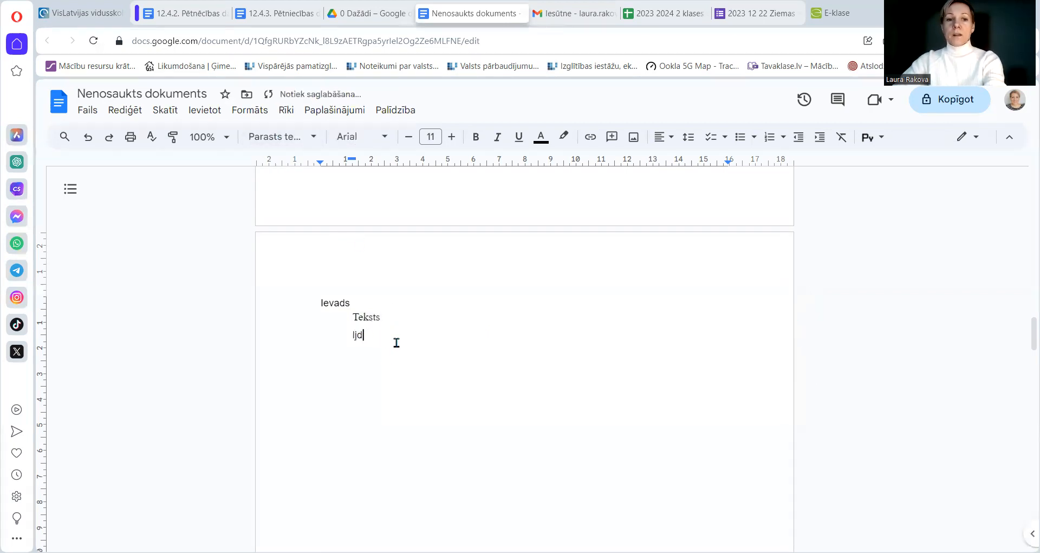
pyautogui.press('BackSpace')
pyautogui.press('BackSpace')
# Update the normal text style (Parasts teksts) to match the formatting of "Teksts"
pyautogui.click(356, 316)
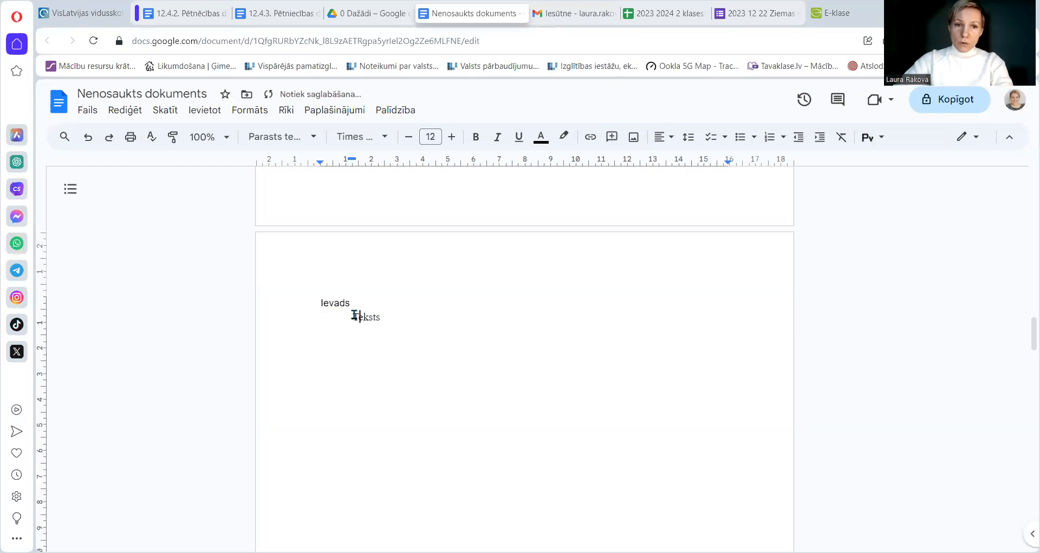
pyautogui.doubleClick(370, 313)
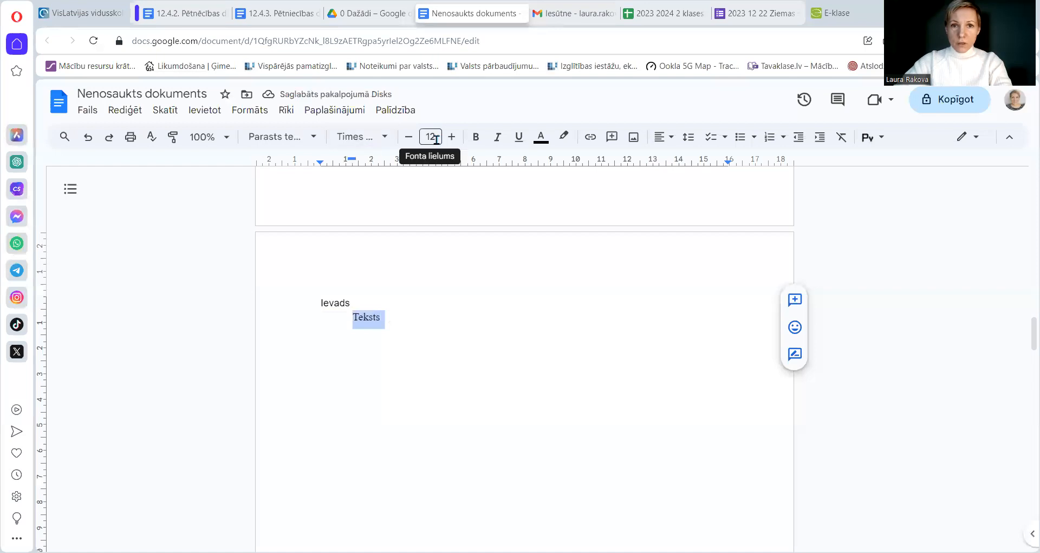
pyautogui.click(310, 137)
pyautogui.moveTo(325, 195)
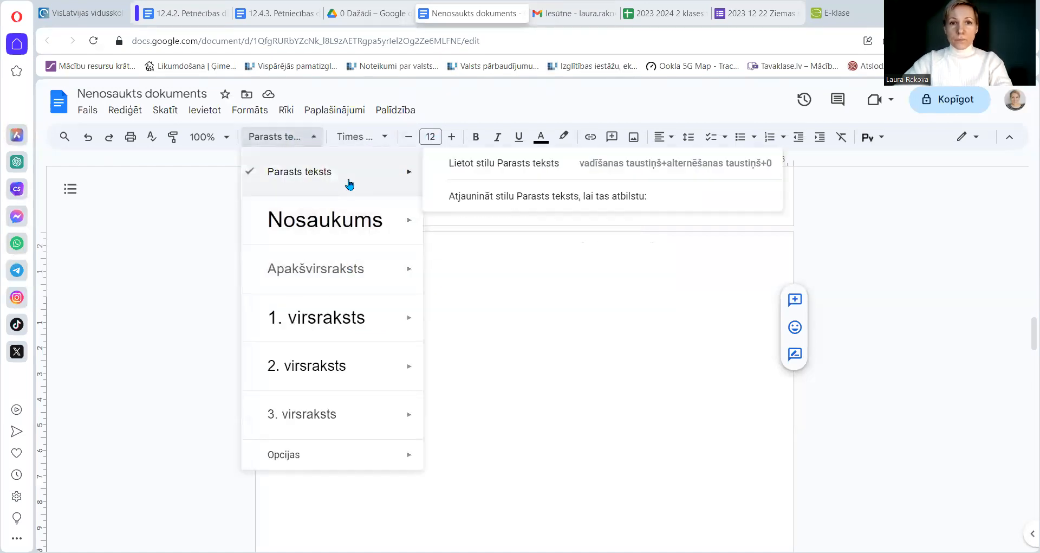
pyautogui.click(487, 197)
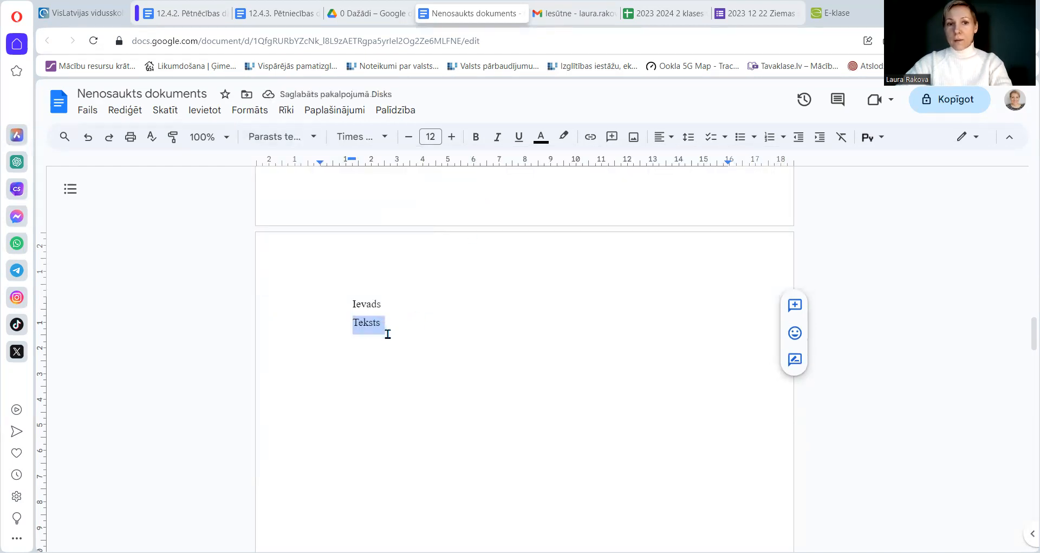
# Test the updated normal text style with a few characters on a new line below "Teksts", and erase them
pyautogui.click(389, 335)
pyautogui.press('Return')
pyautogui.write('k')
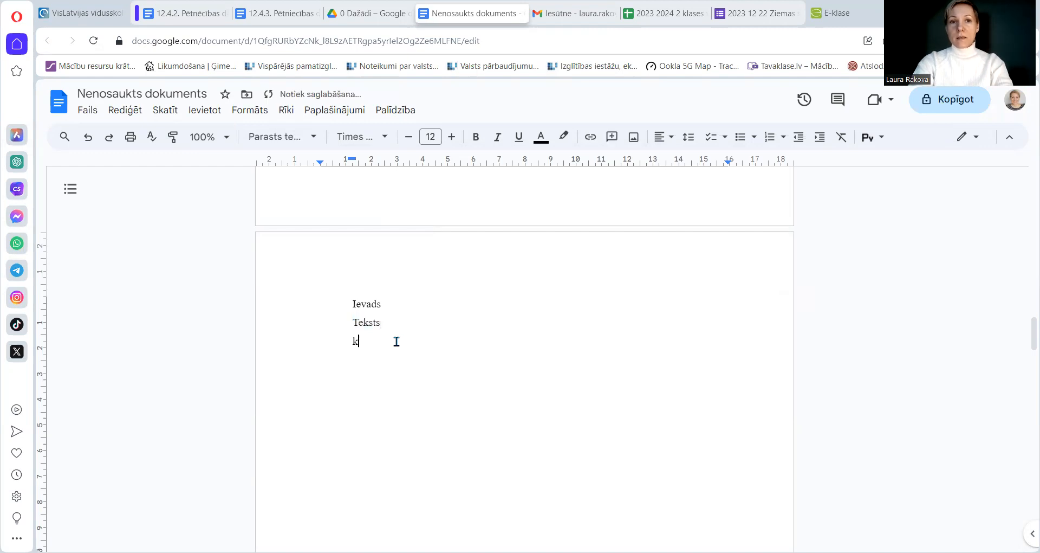
pyautogui.write('dk')
pyautogui.press('BackSpace')
pyautogui.press('BackSpace')
pyautogui.press('BackSpace')
pyautogui.press('BackSpace')
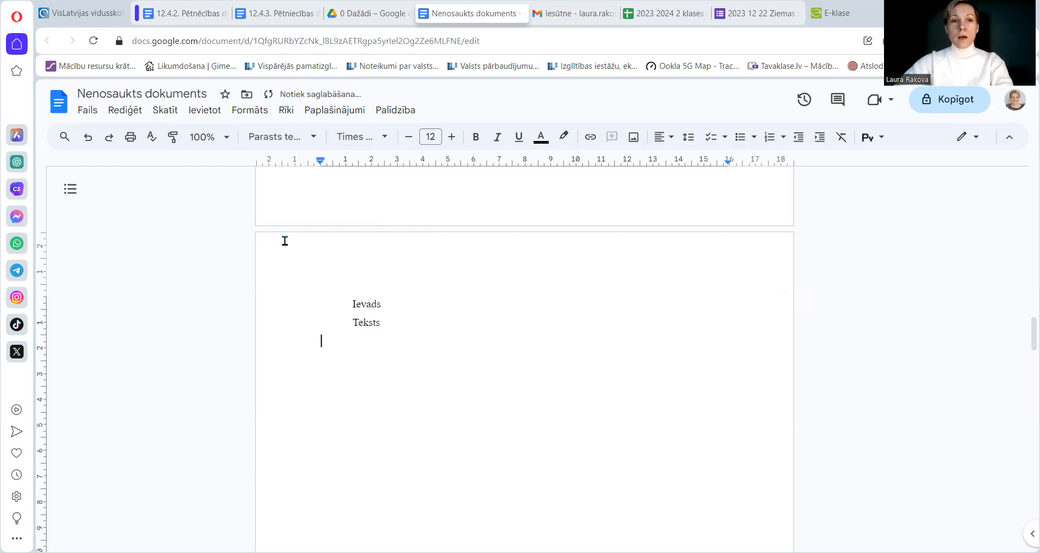
# Check the heading requirements in the 12.4.3 guidelines document and format "Ievads" in the untitled document as 16 pt, bold and centred
pyautogui.click(373, 303)
pyautogui.doubleClick(372, 303)
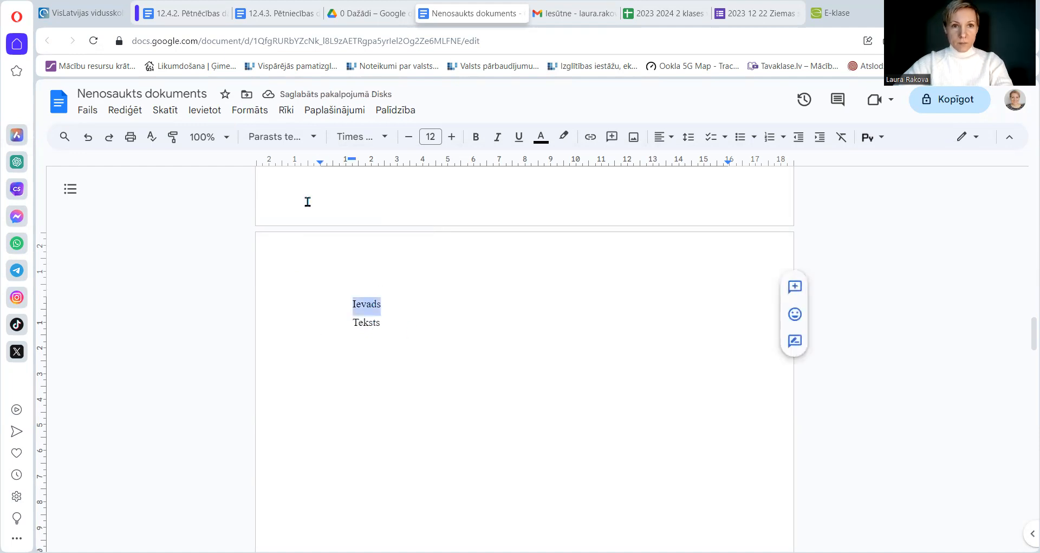
pyautogui.click(264, 17)
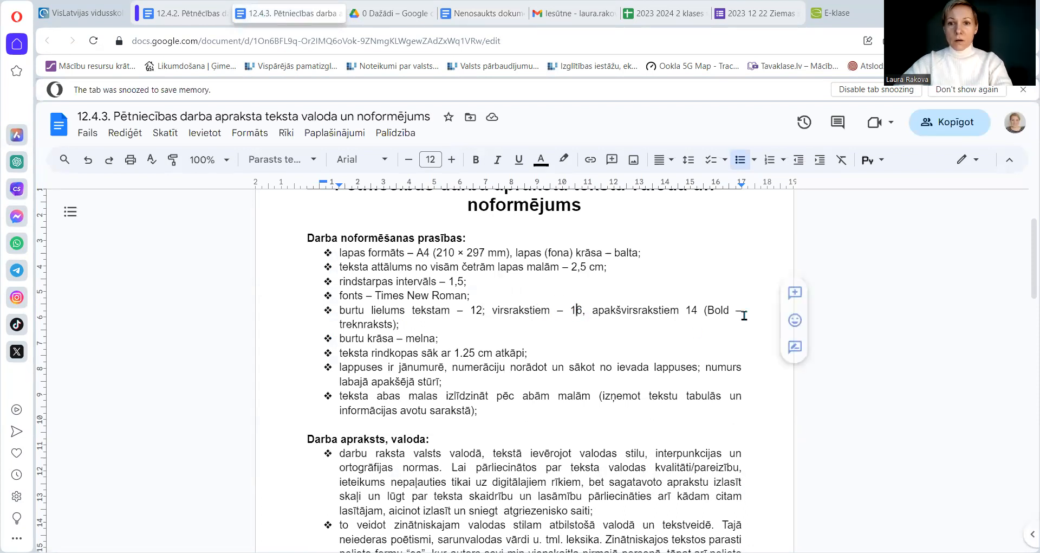
pyautogui.click(471, 13)
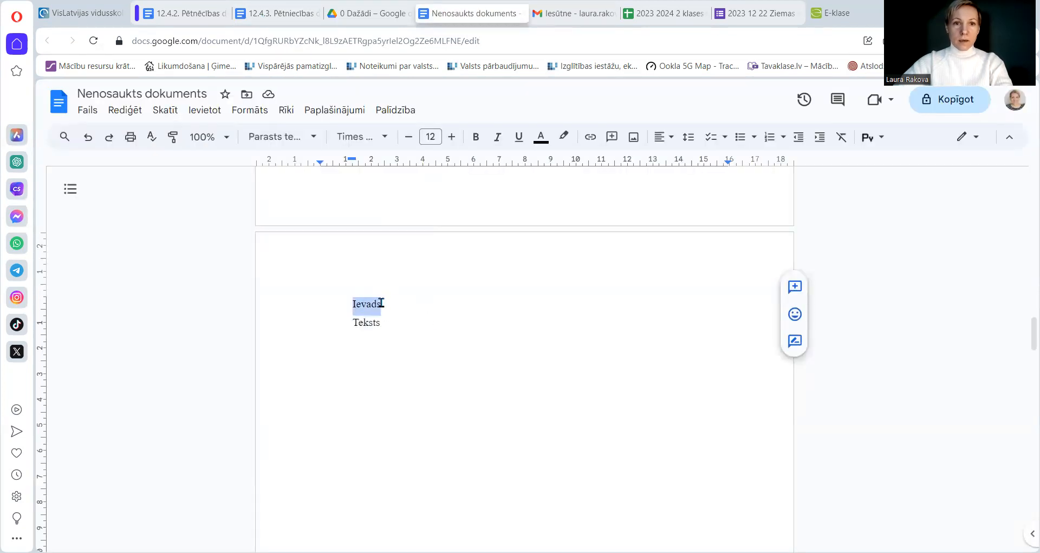
pyautogui.click(451, 137)
pyautogui.click(451, 136)
pyautogui.click(452, 136)
pyautogui.click(452, 136)
pyautogui.click(477, 137)
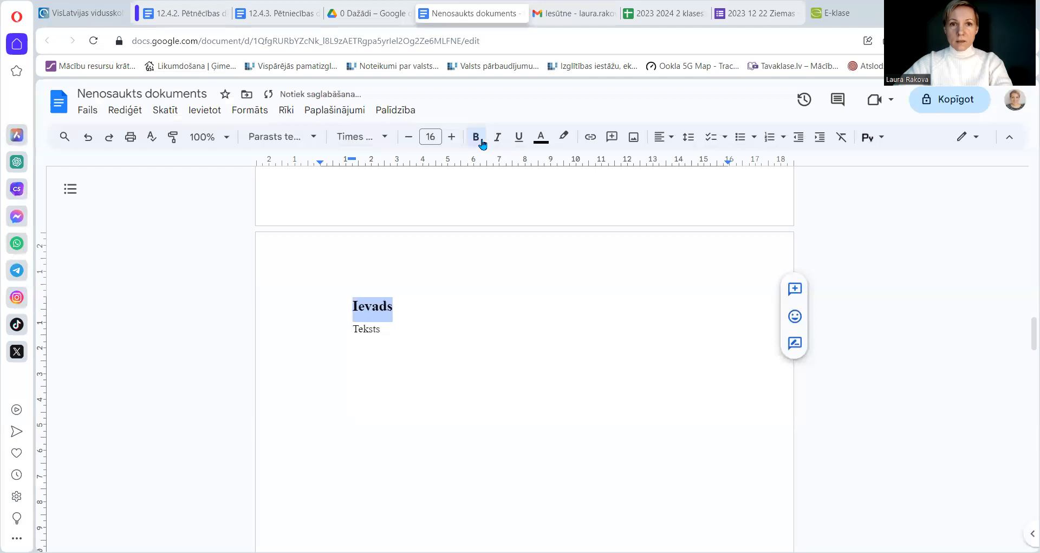
pyautogui.click(668, 139)
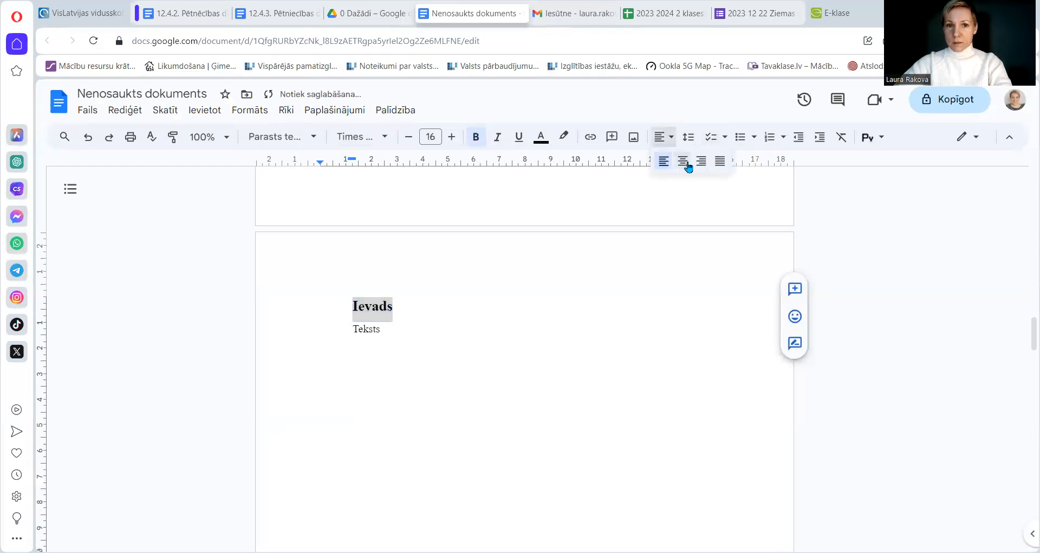
pyautogui.click(688, 164)
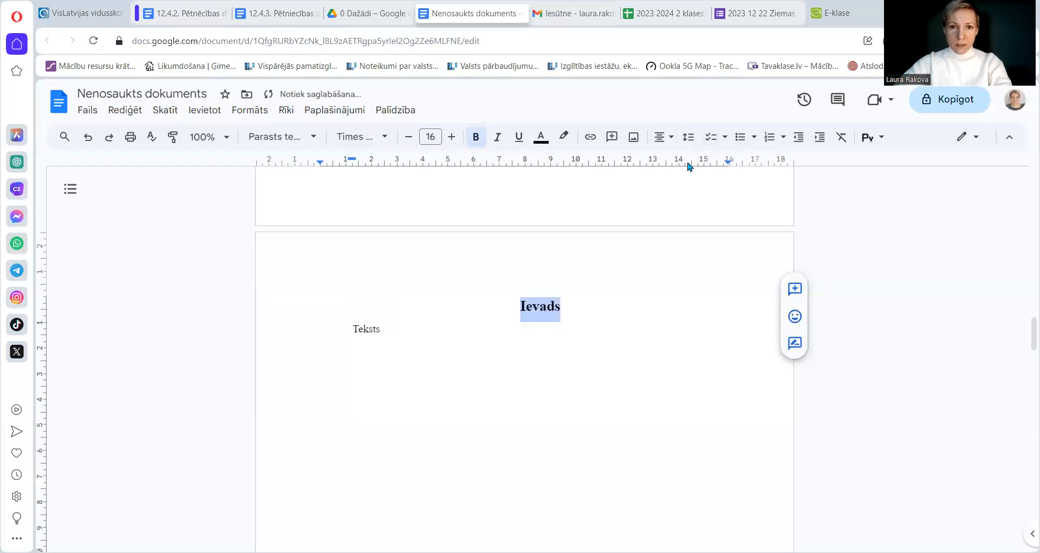
# Update the heading 1 style (1. virsraksts) to match the formatting of "Ievads"
pyautogui.click(314, 138)
pyautogui.moveTo(323, 333)
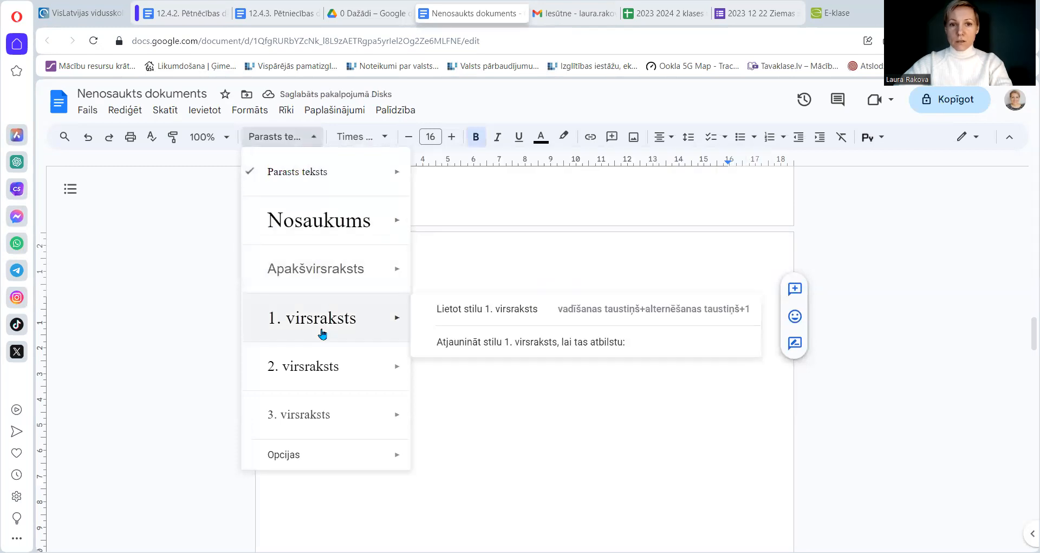
pyautogui.click(494, 347)
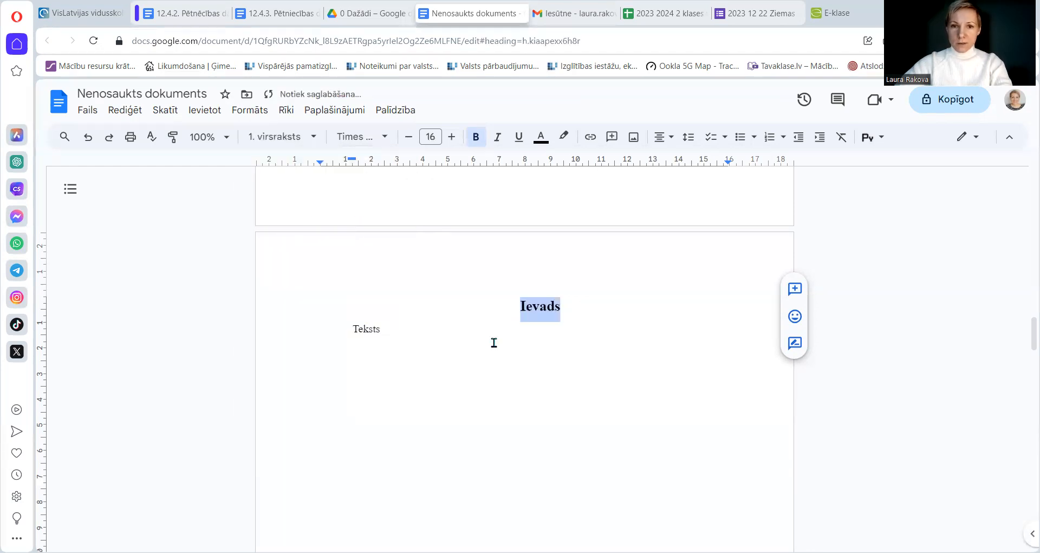
# Apply the heading 1 style (1. virsraksts) to "Galvenais virsraksts" on the page after the introduction
pyautogui.scroll(-10, 495, 342)
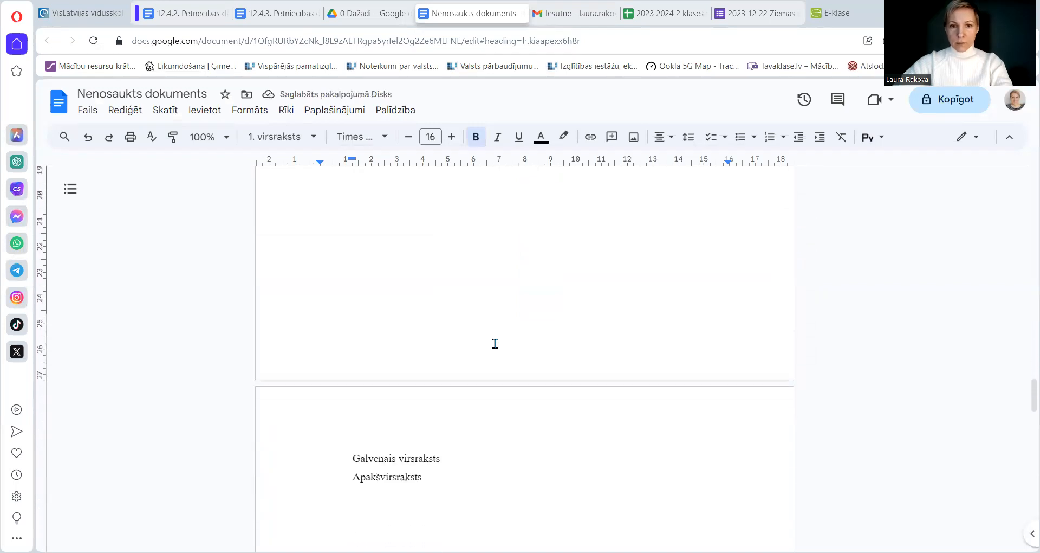
pyautogui.moveTo(447, 305); pyautogui.dragTo(353, 304)
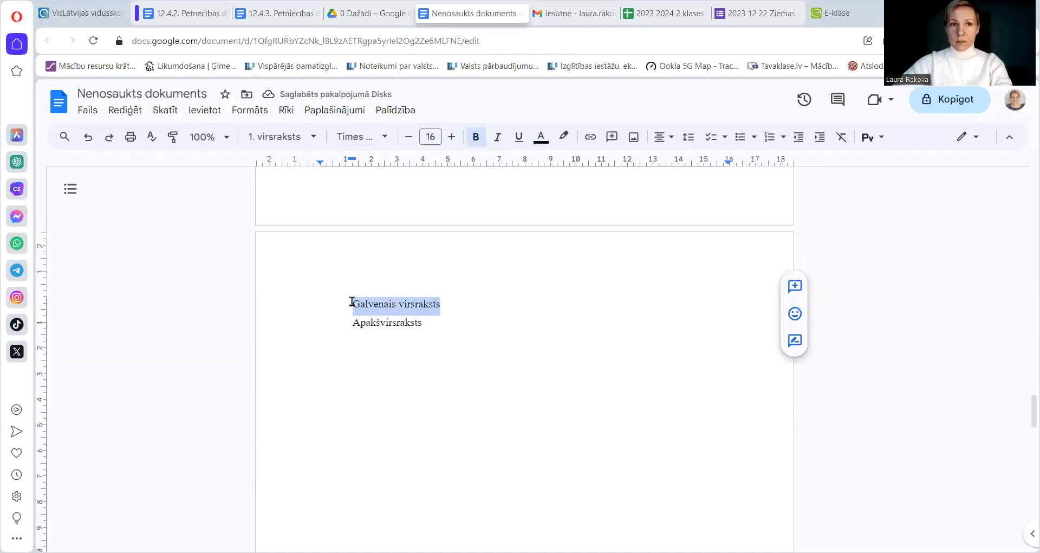
pyautogui.click(319, 142)
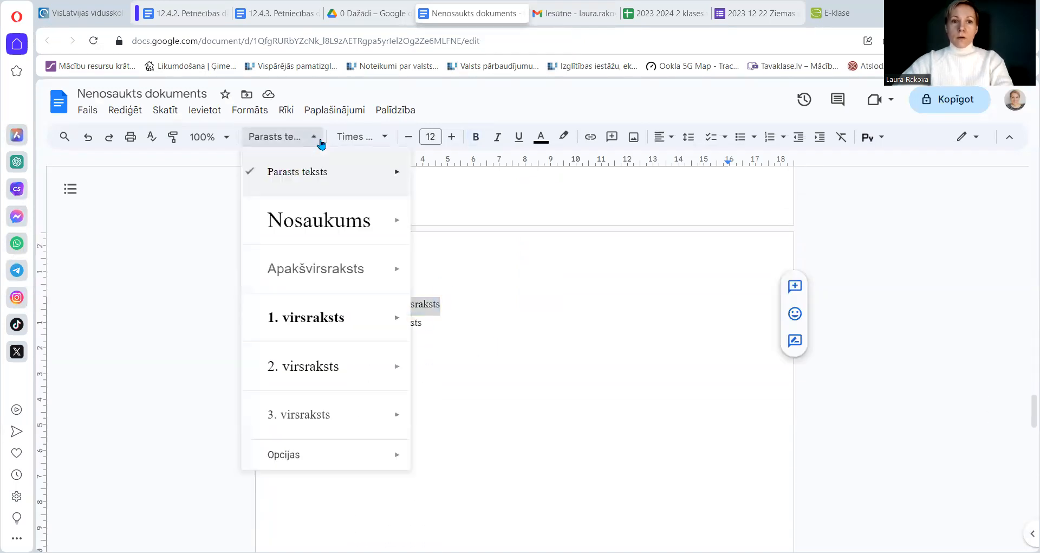
pyautogui.click(325, 323)
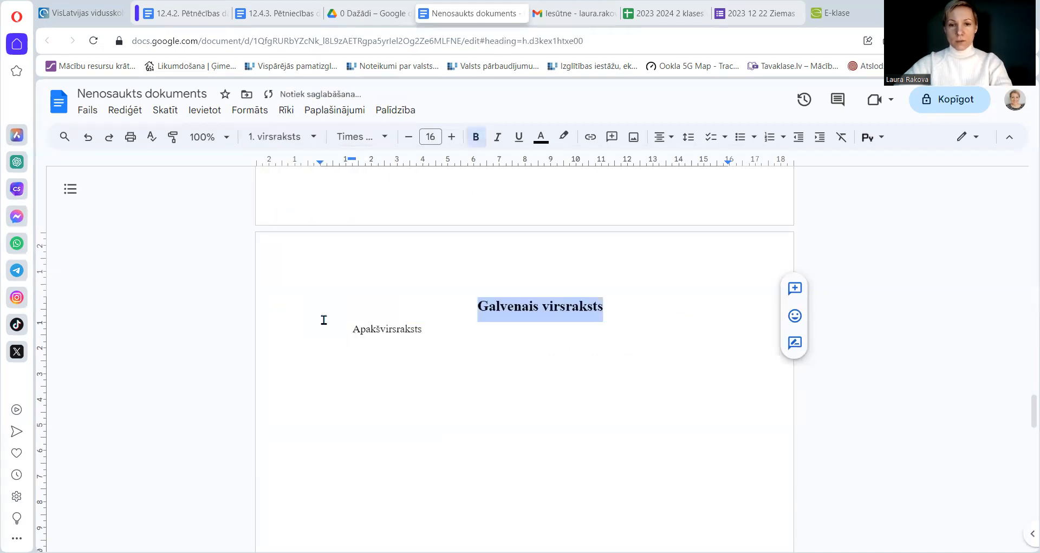
# Format "Apakšvirsraksts" below "Galvenais virsraksts" as 14 pt, bold and centred
pyautogui.moveTo(425, 332); pyautogui.dragTo(332, 338)
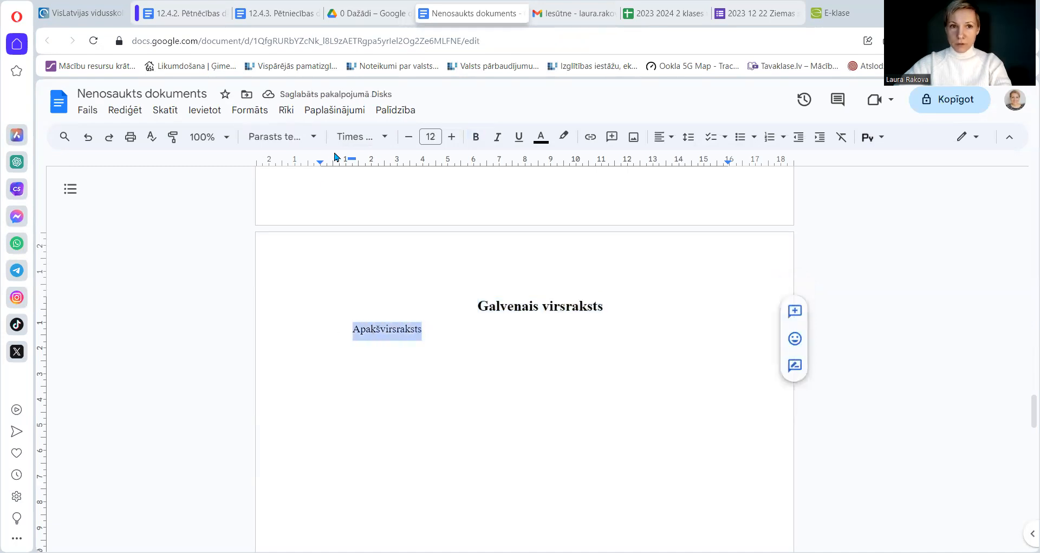
pyautogui.click(452, 137)
pyautogui.click(452, 137)
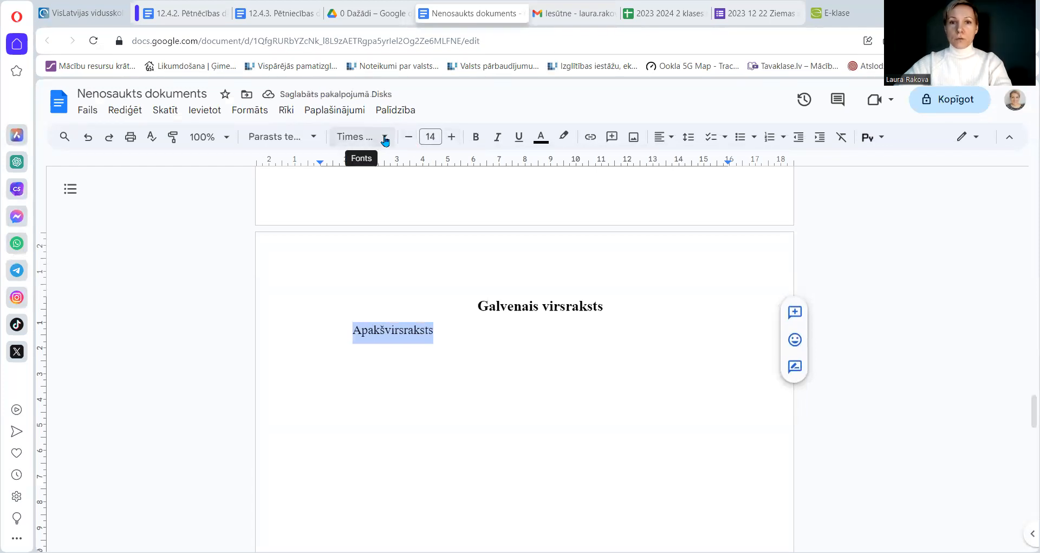
pyautogui.click(476, 137)
pyautogui.click(671, 139)
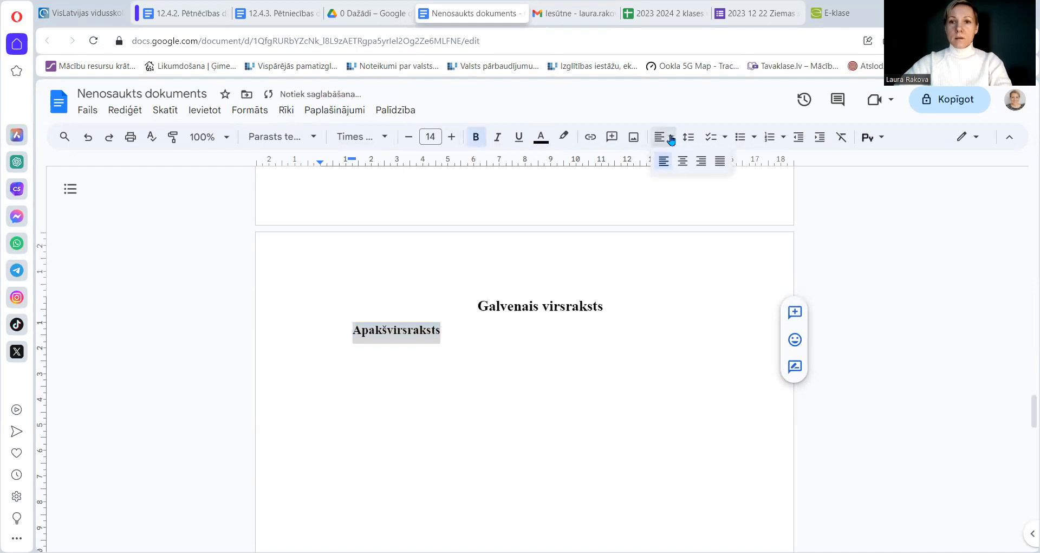
pyautogui.click(683, 161)
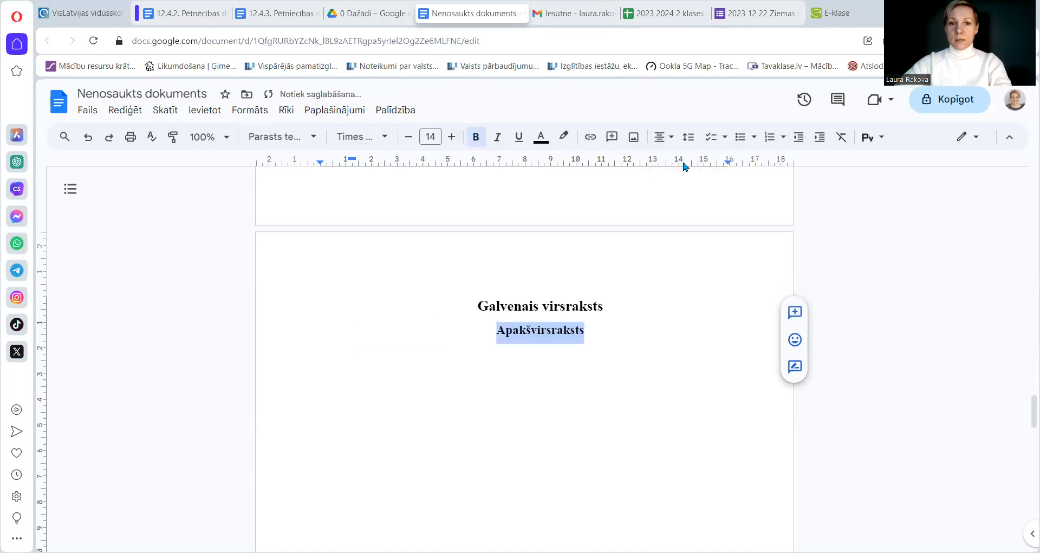
# Update the heading 2 style (2. virsraksts) to match the formatting of "Apakšvirsraksts"
pyautogui.click(318, 147)
pyautogui.moveTo(343, 374)
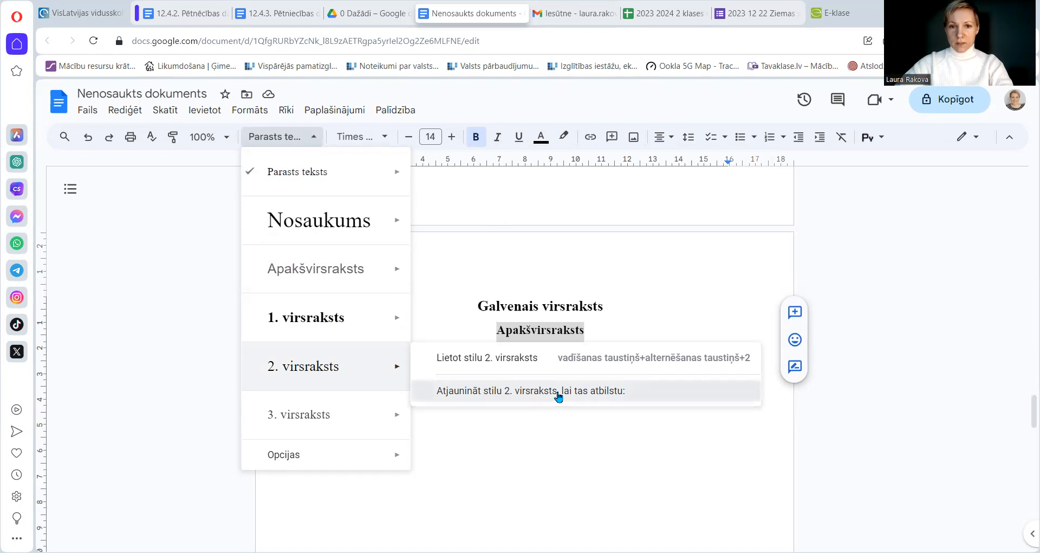
pyautogui.click(559, 396)
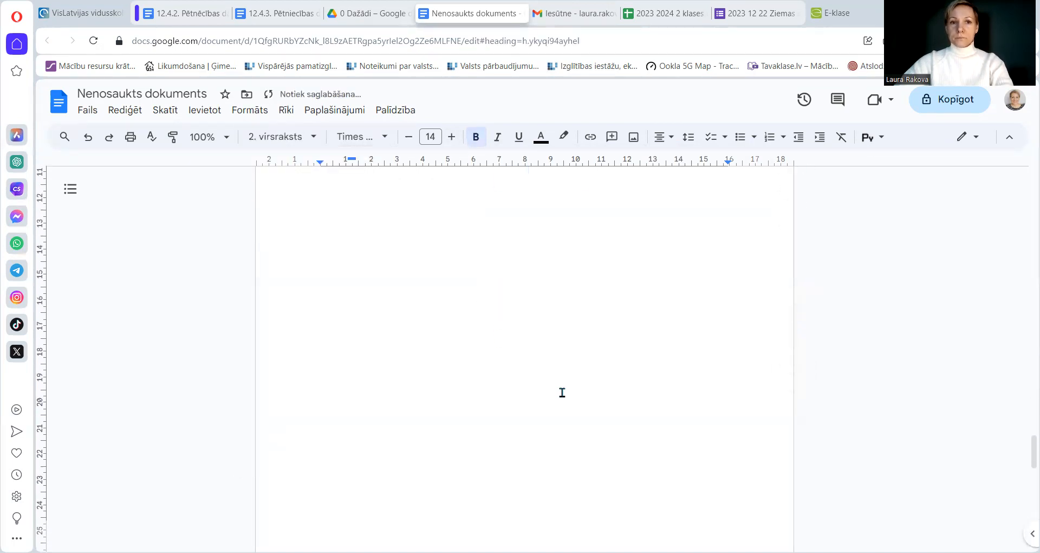
# Number "Galvenais virsraksts" and "Apakšvirsraksts" with the 1., 1.1., 1.2.1. multilevel list format, indenting the subheading one level to 1.1
pyautogui.click(577, 330)
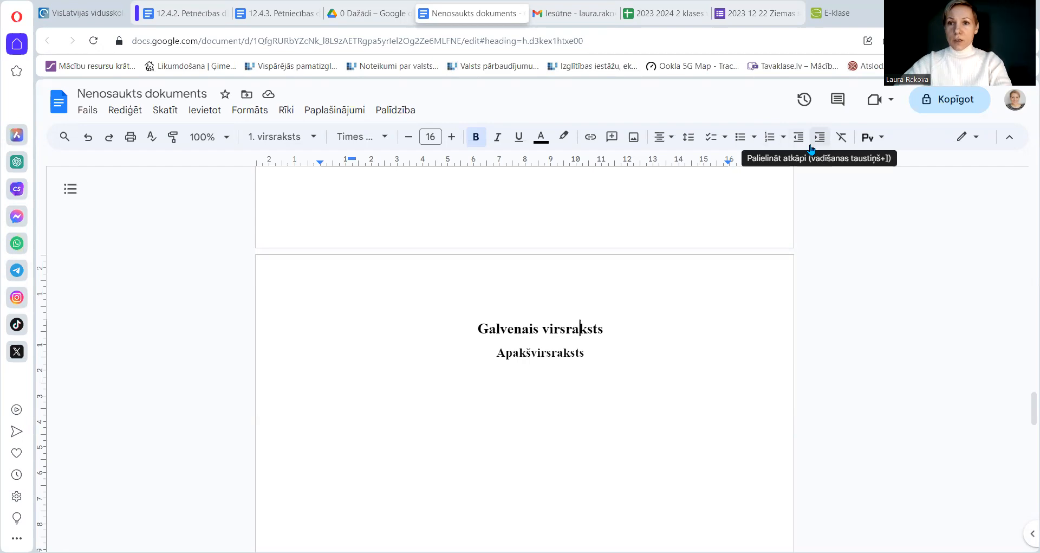
pyautogui.click(783, 137)
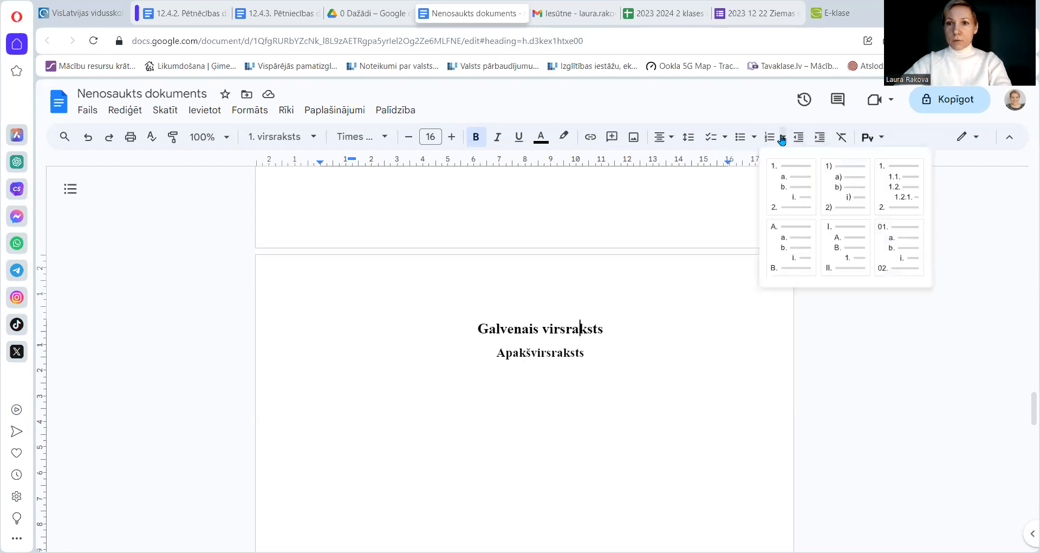
pyautogui.click(901, 200)
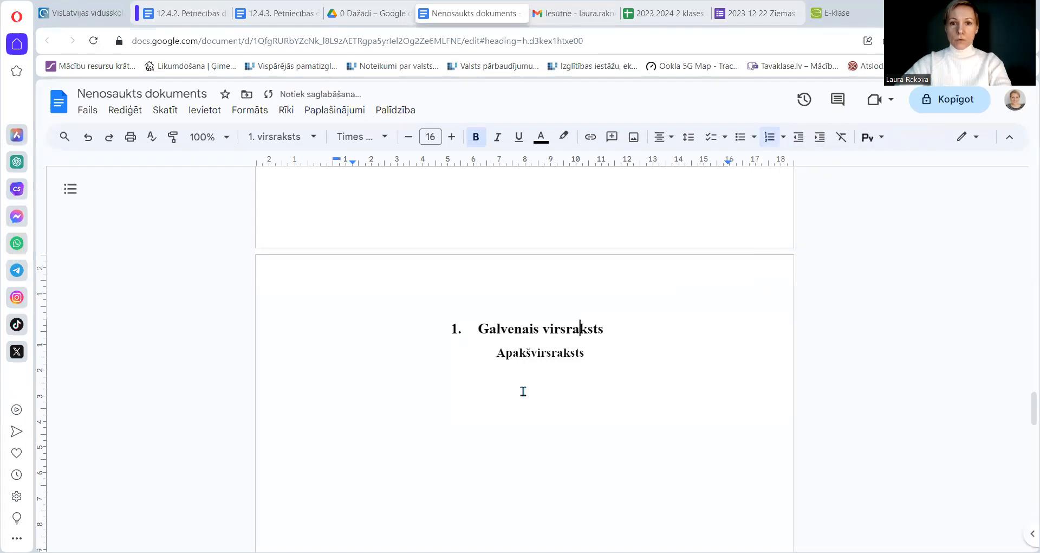
pyautogui.click(551, 352)
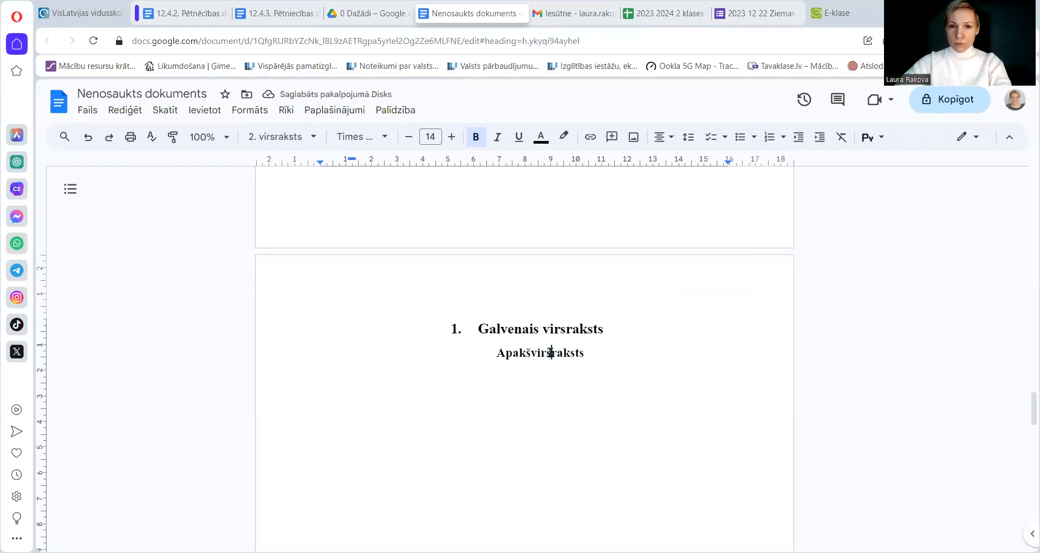
pyautogui.click(784, 137)
pyautogui.click(895, 204)
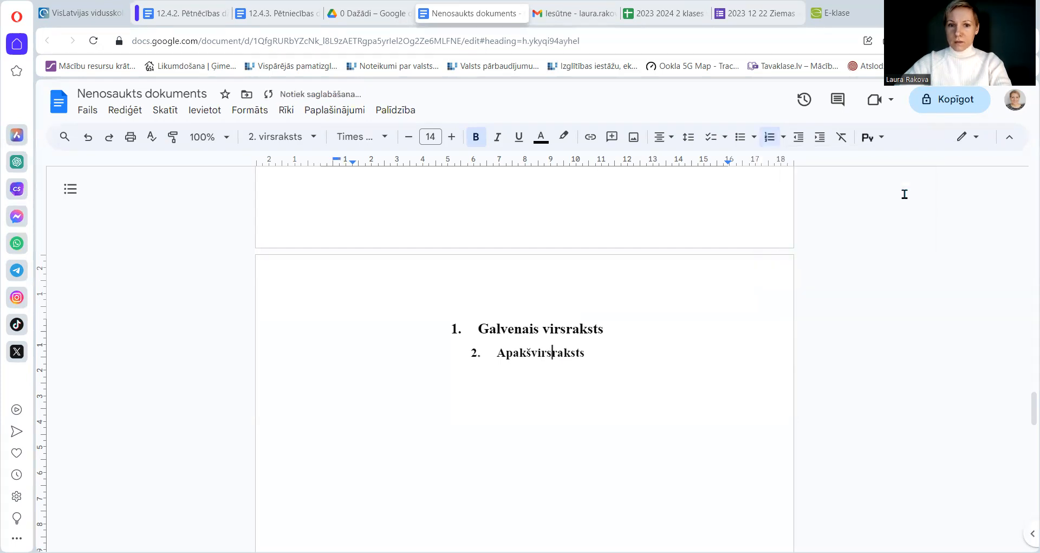
pyautogui.click(821, 138)
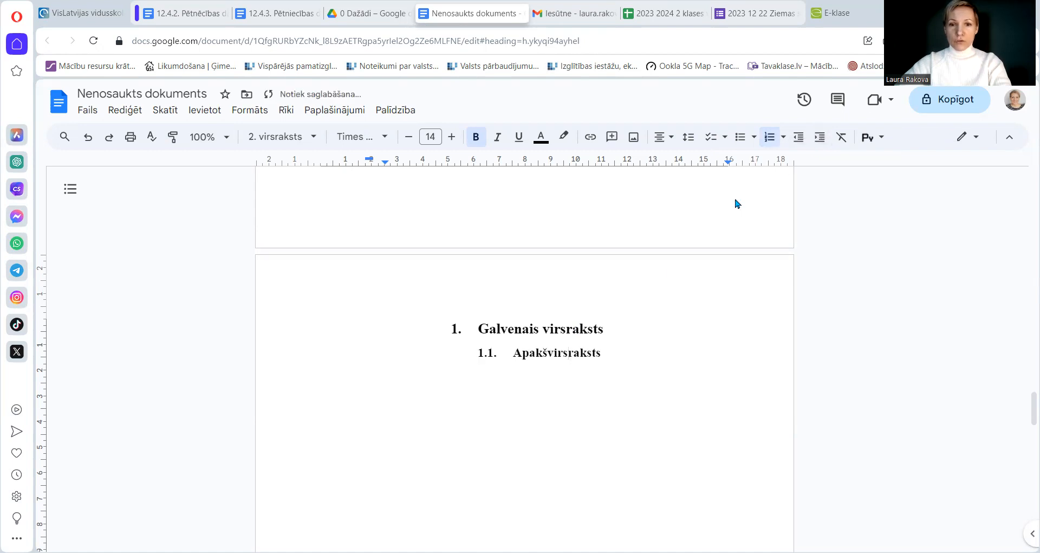
# Apply the heading 1 style (1. virsraksts) to "Galvenais virsraksts 2" on the following page
pyautogui.scroll(-6, 514, 376)
pyautogui.scroll(-5, 522, 371)
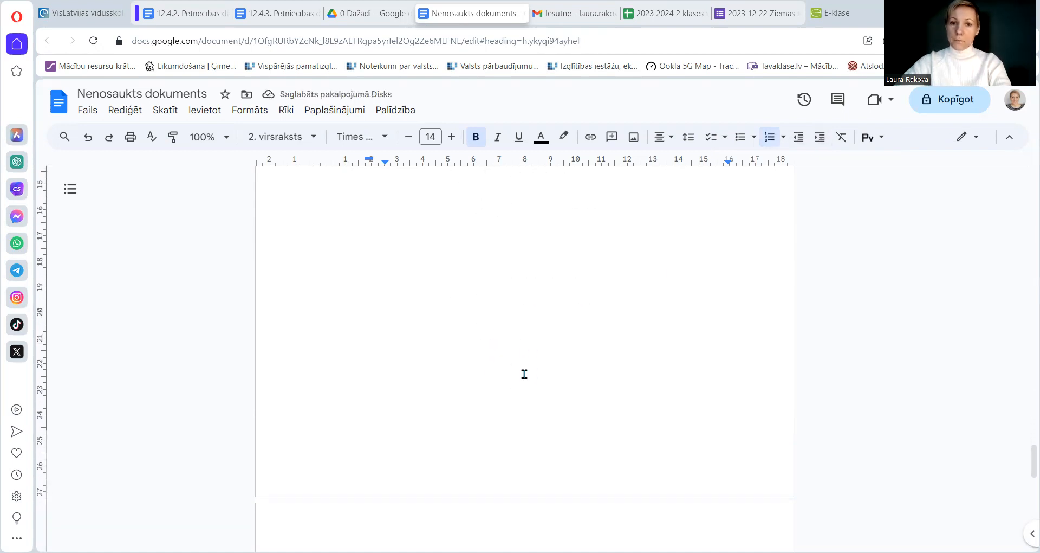
pyautogui.moveTo(463, 262); pyautogui.dragTo(350, 258)
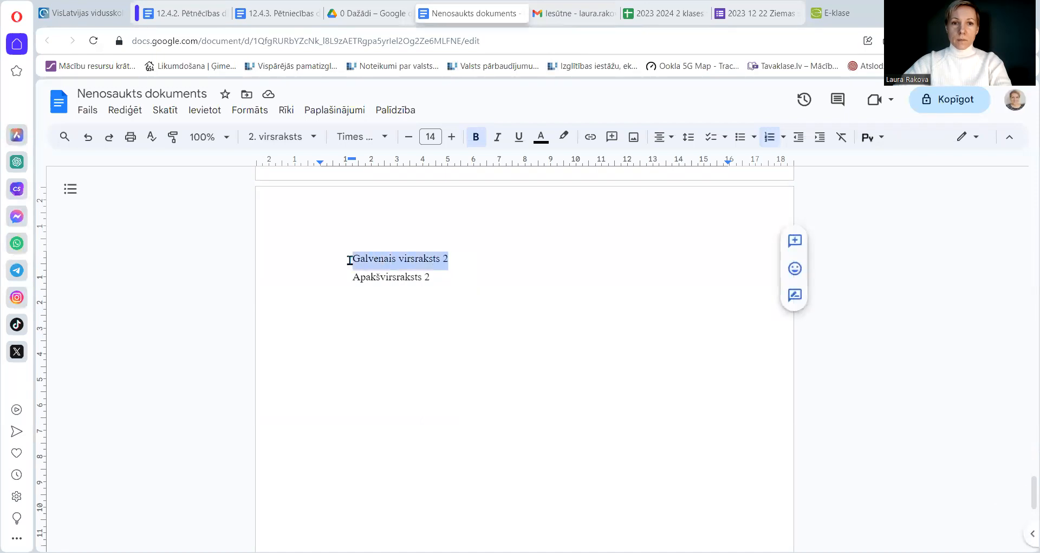
pyautogui.click(314, 137)
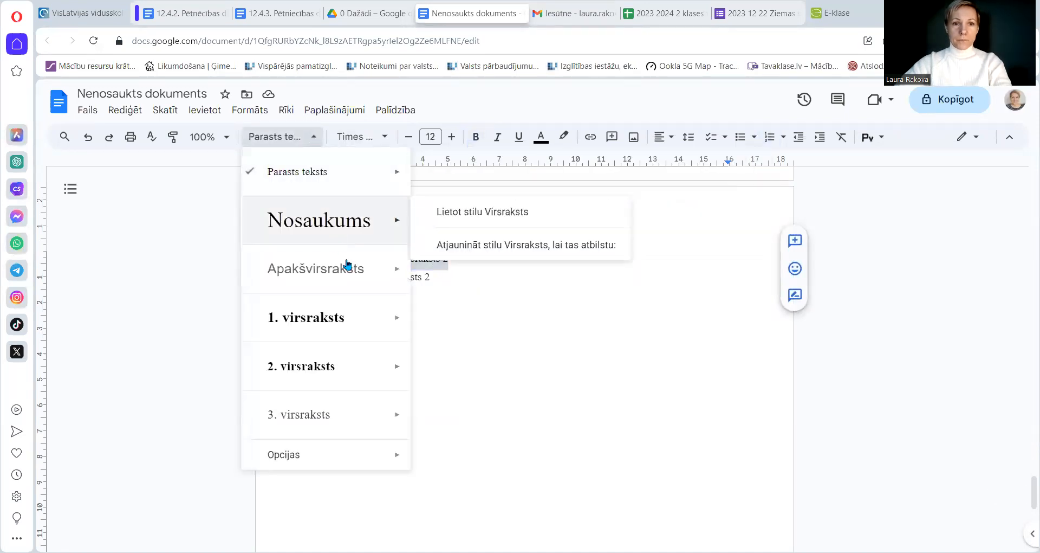
pyautogui.click(356, 325)
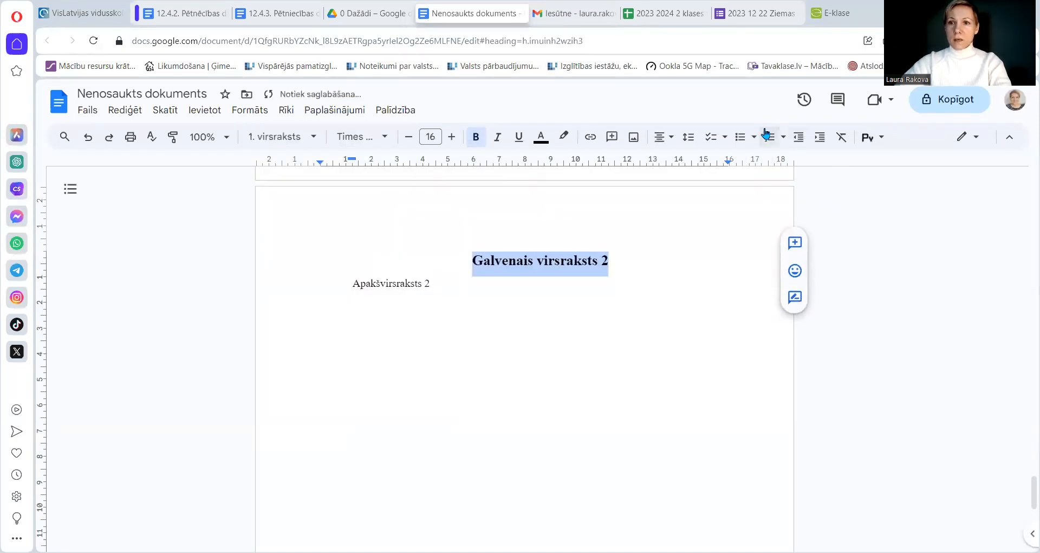
# Number "Galvenais virsraksts 2" with the same multilevel list format and continue the previous numbering so it becomes 2
pyautogui.click(783, 137)
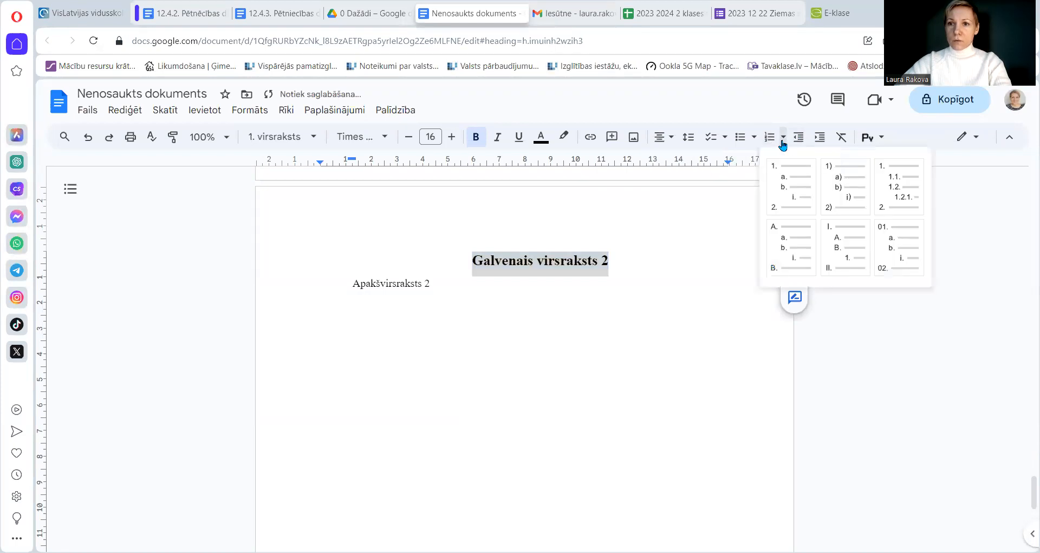
pyautogui.click(895, 202)
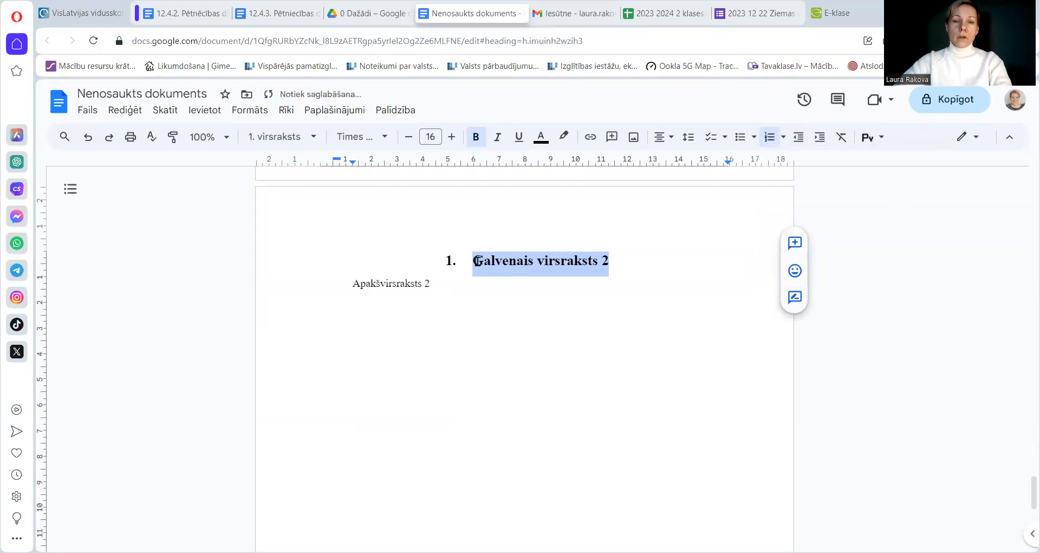
pyautogui.rightClick(478, 262)
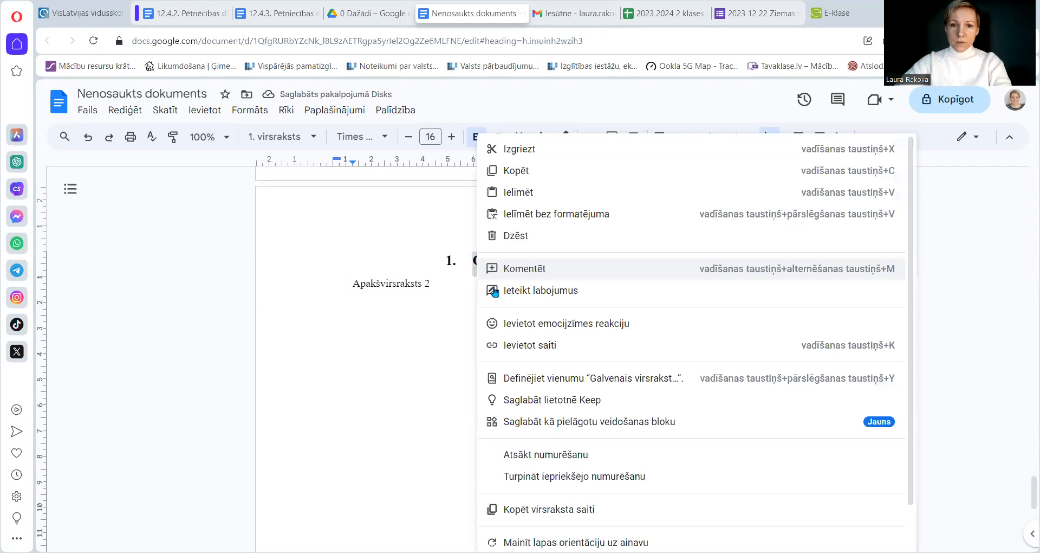
pyautogui.click(553, 477)
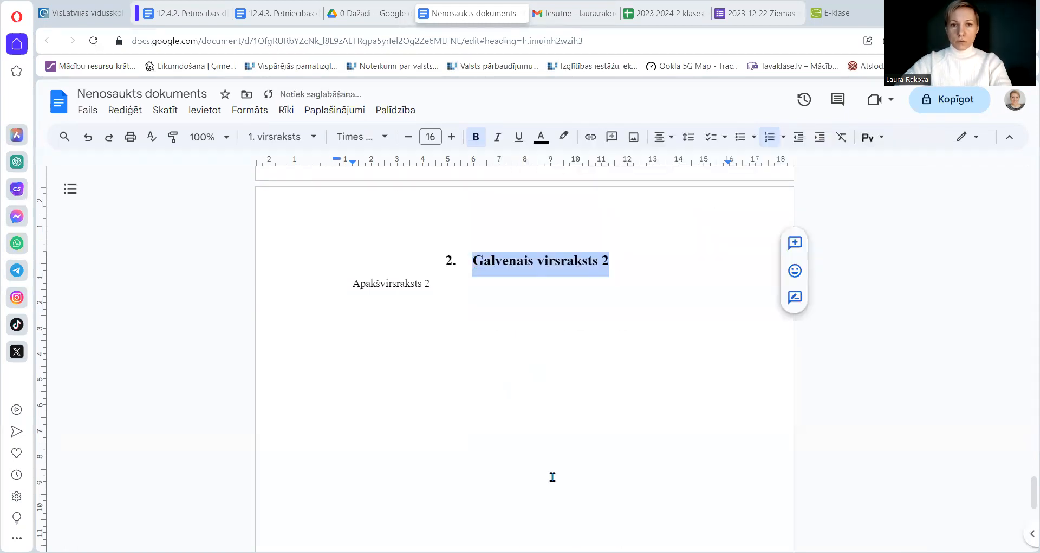
# Apply the heading 2 style (2. virsraksts) to "Apakšvirsraksts 2" and number it as sublevel 2.1. in the multilevel list
pyautogui.moveTo(433, 284); pyautogui.dragTo(349, 279)
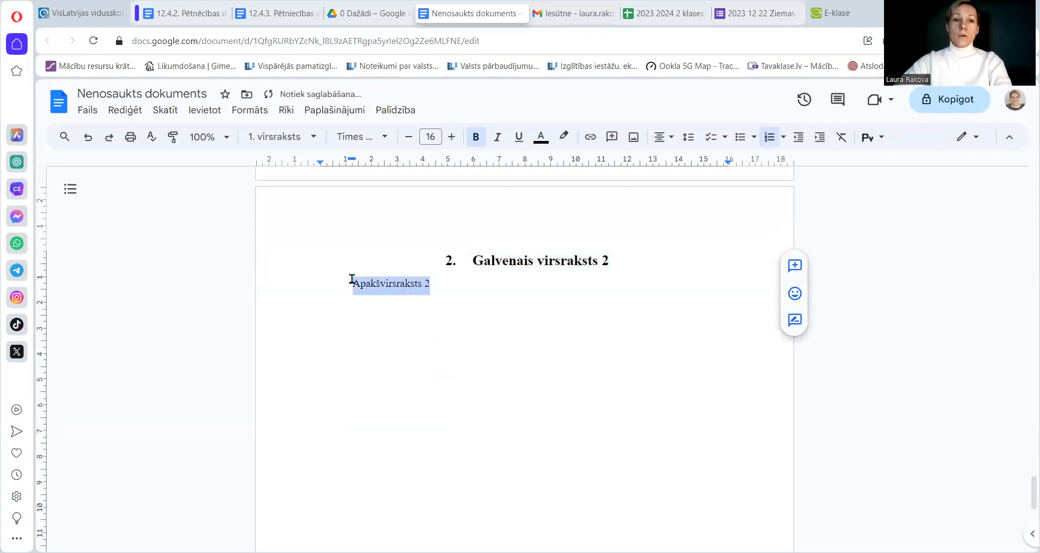
pyautogui.click(312, 140)
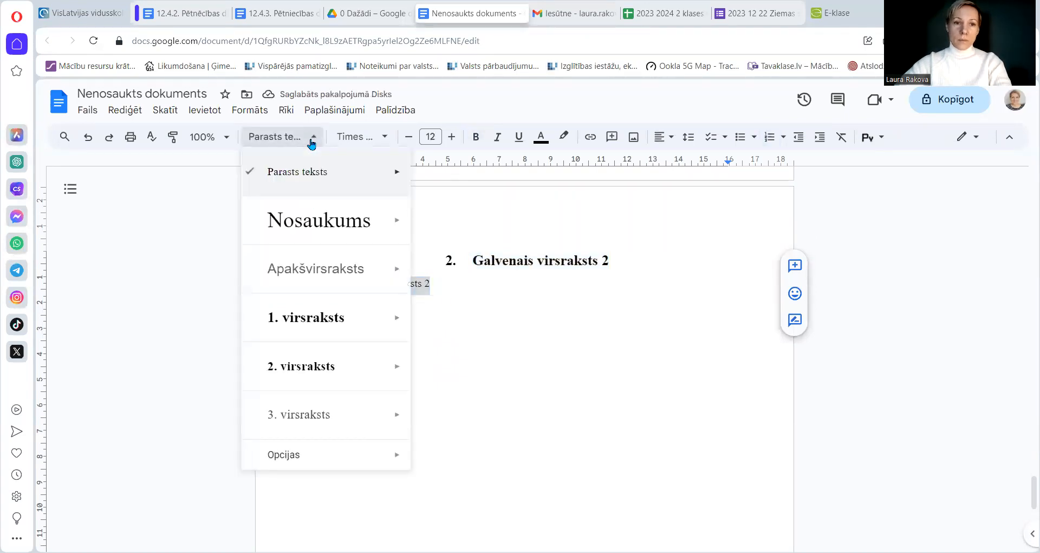
pyautogui.click(312, 364)
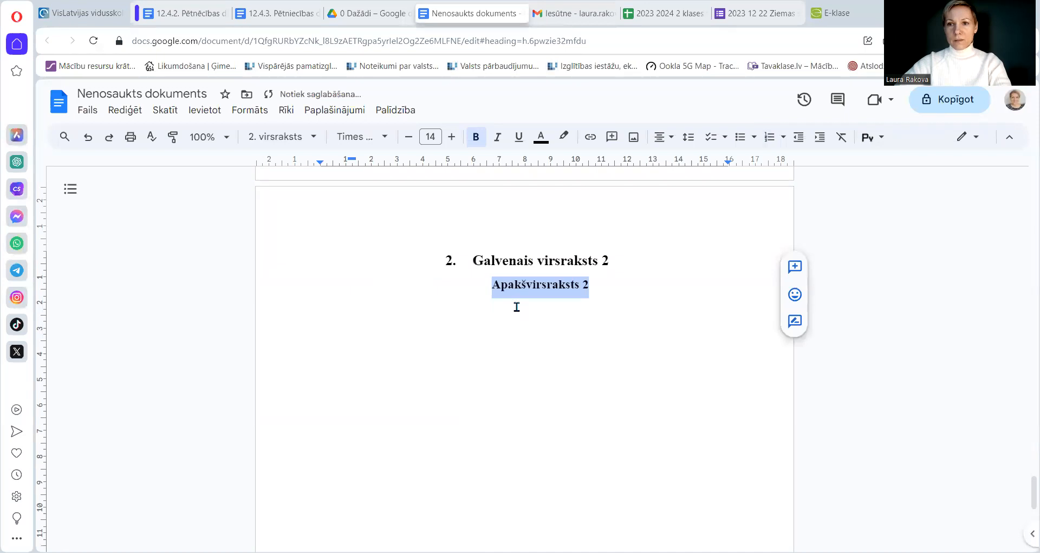
pyautogui.click(784, 140)
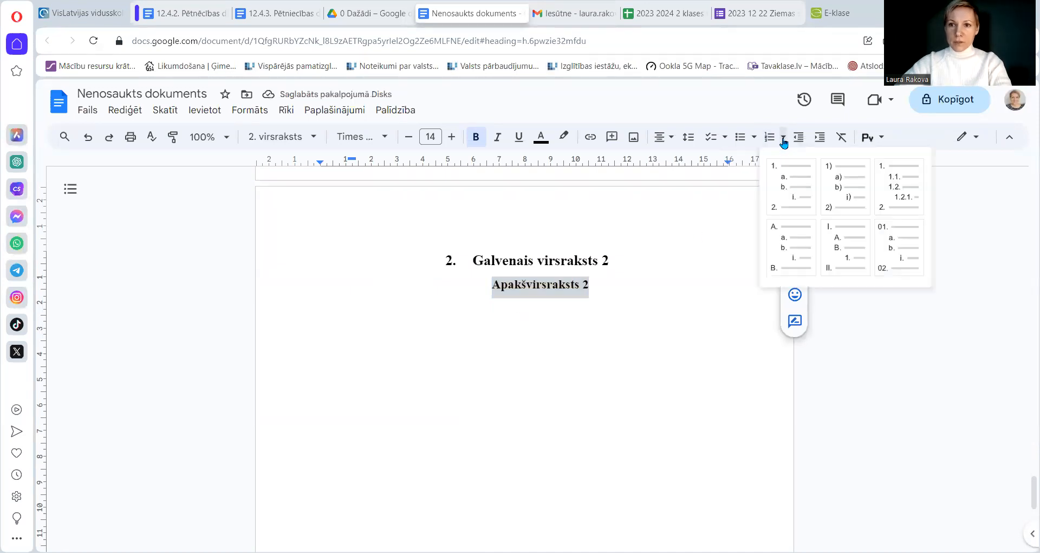
pyautogui.click(899, 198)
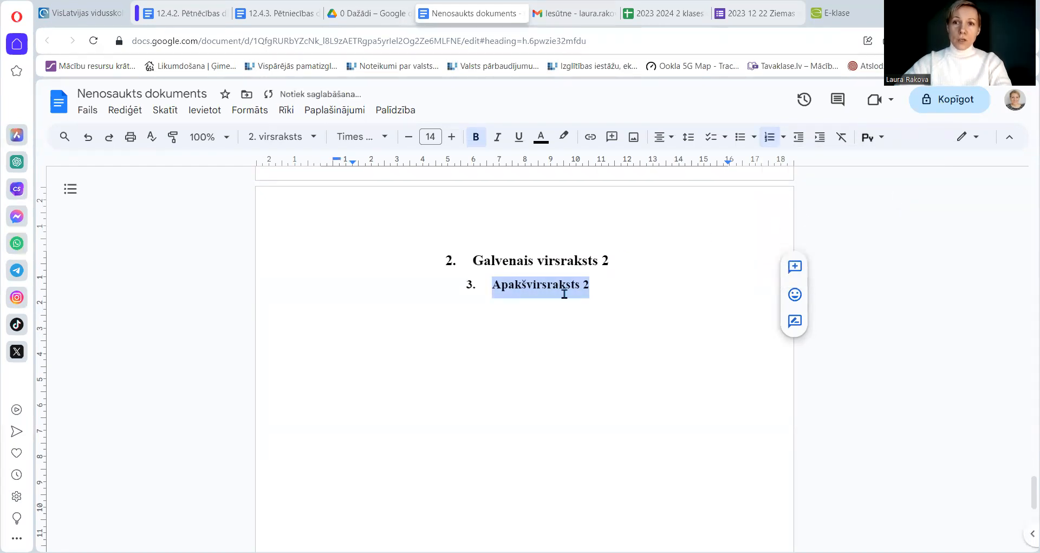
pyautogui.click(822, 140)
# Review the numbered heading pages, check the formatting requirements in the 12.4.3 guidelines document, and return to the untitled document
pyautogui.scroll(-7, 569, 300)
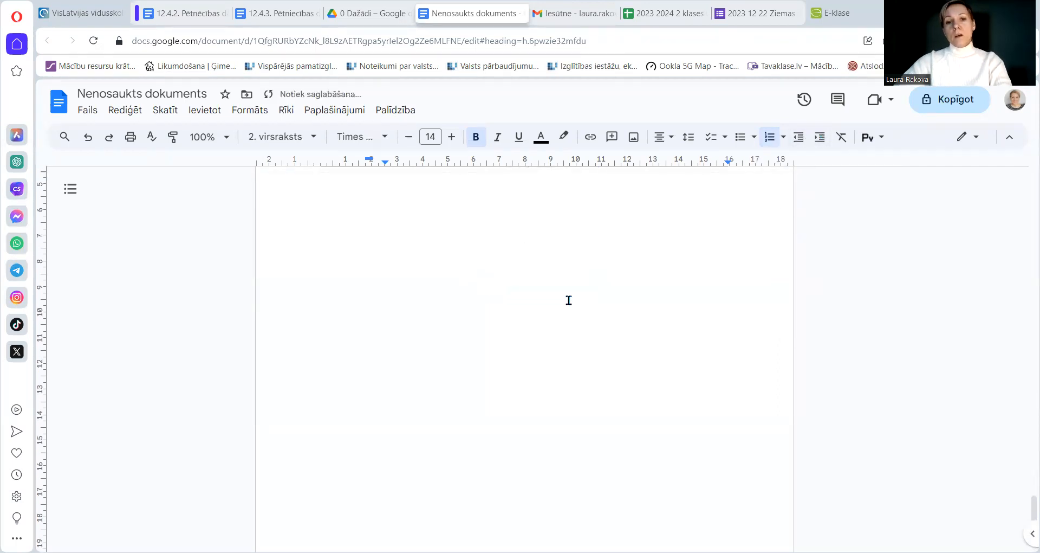
pyautogui.scroll(7, 294, 275)
pyautogui.scroll(10, 293, 276)
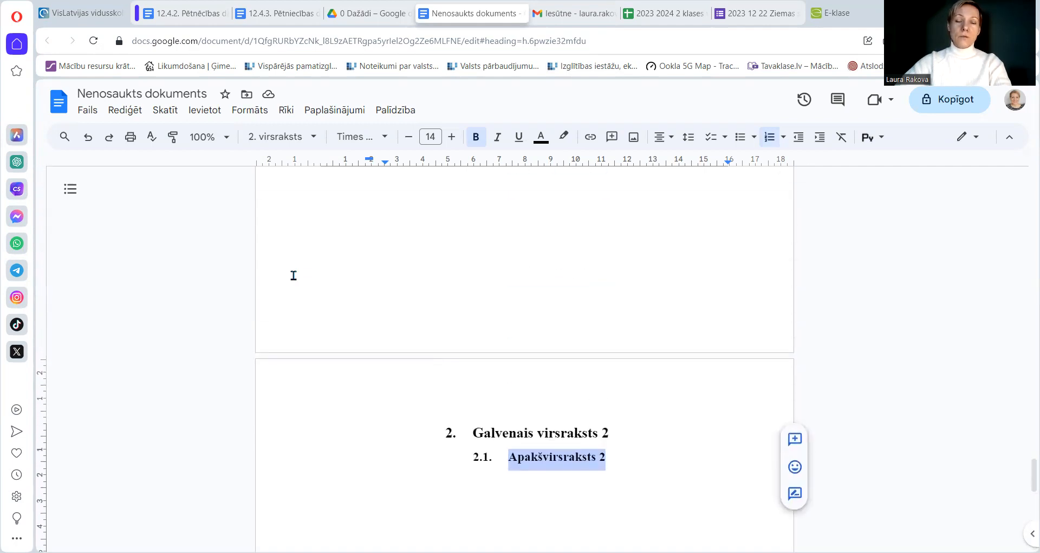
pyautogui.scroll(10, 294, 275)
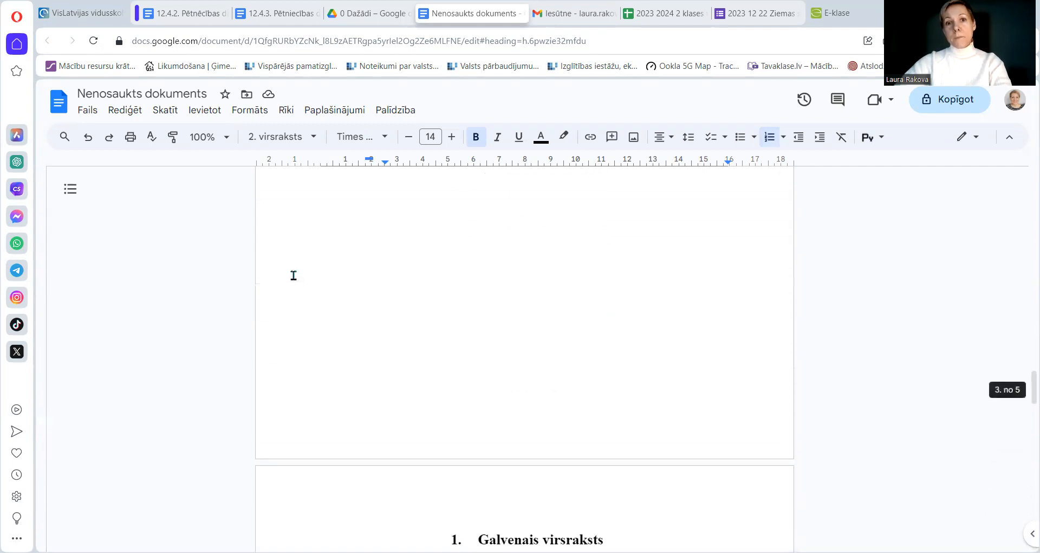
pyautogui.scroll(4, 293, 276)
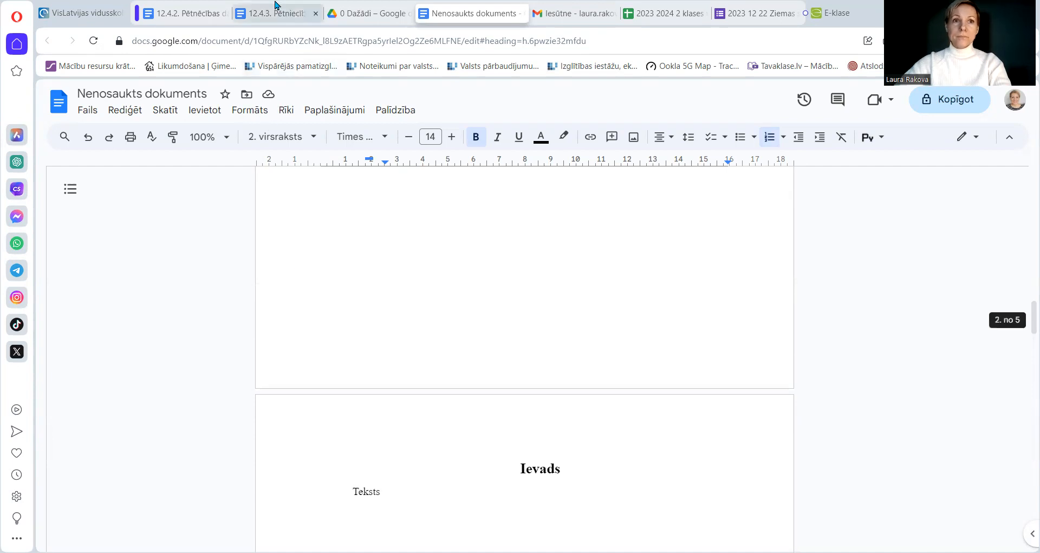
pyautogui.click(271, 17)
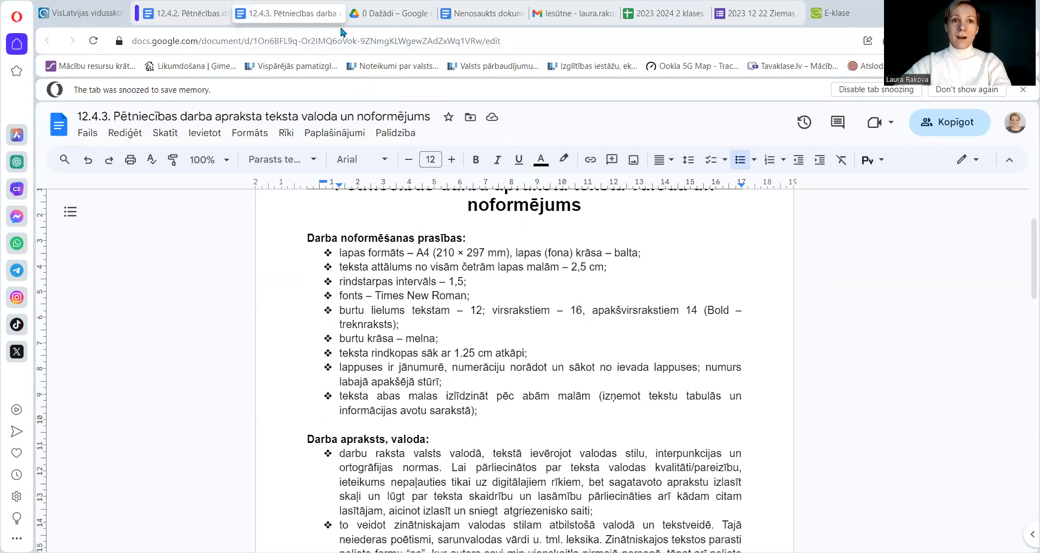
pyautogui.click(479, 20)
pyautogui.scroll(3, 490, 376)
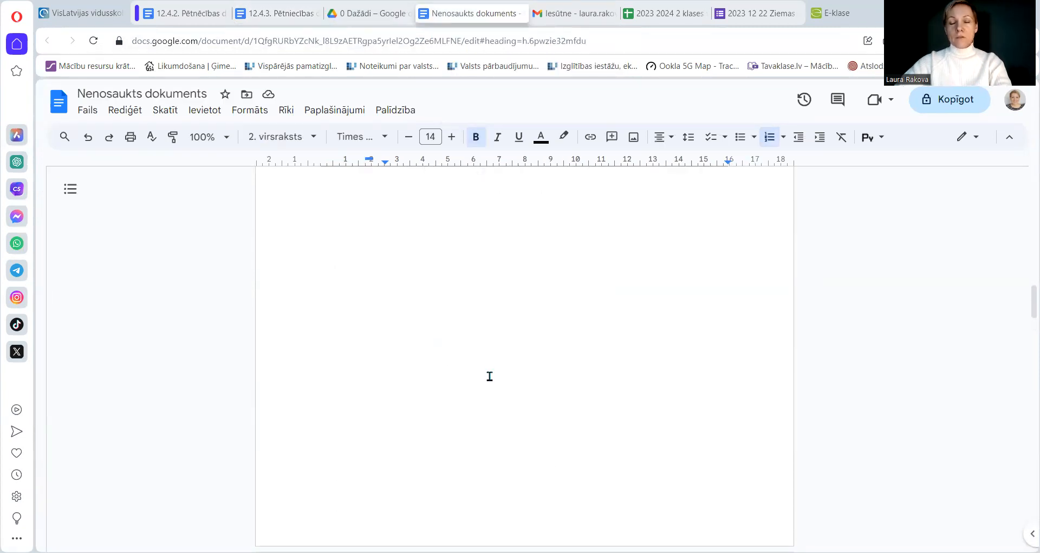
# Insert page numbers at the bottom-right corner of the pages, starting from the "Ievads" page
pyautogui.scroll(3, 490, 377)
pyautogui.scroll(-3, 495, 377)
pyautogui.scroll(-5, 501, 377)
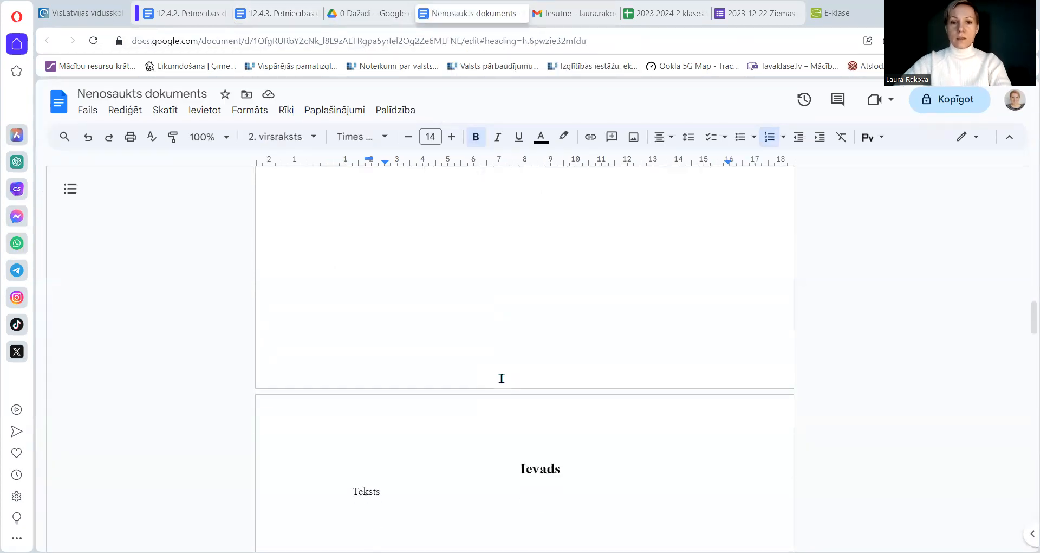
pyautogui.click(555, 263)
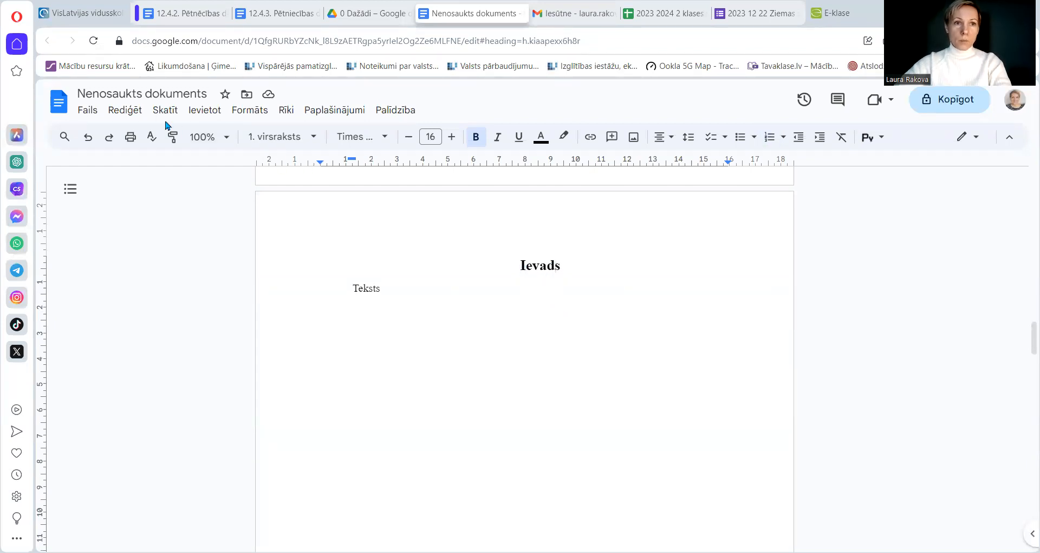
pyautogui.click(204, 110)
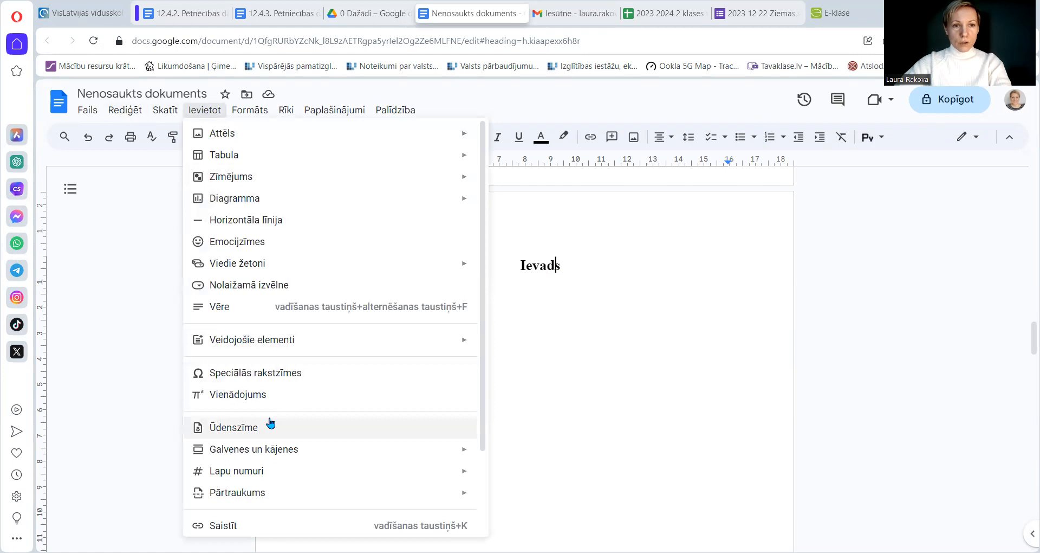
pyautogui.moveTo(320, 470)
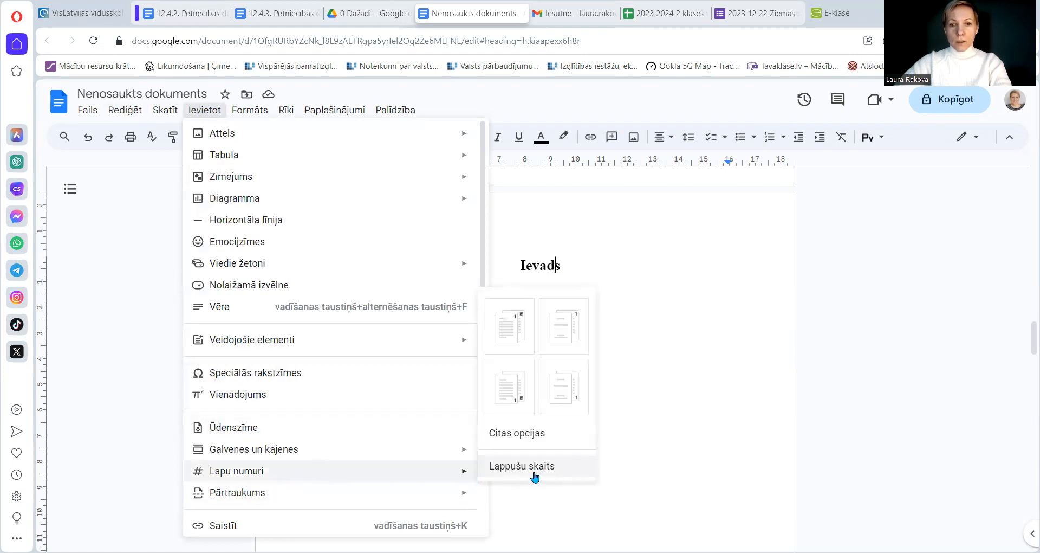
pyautogui.click(513, 395)
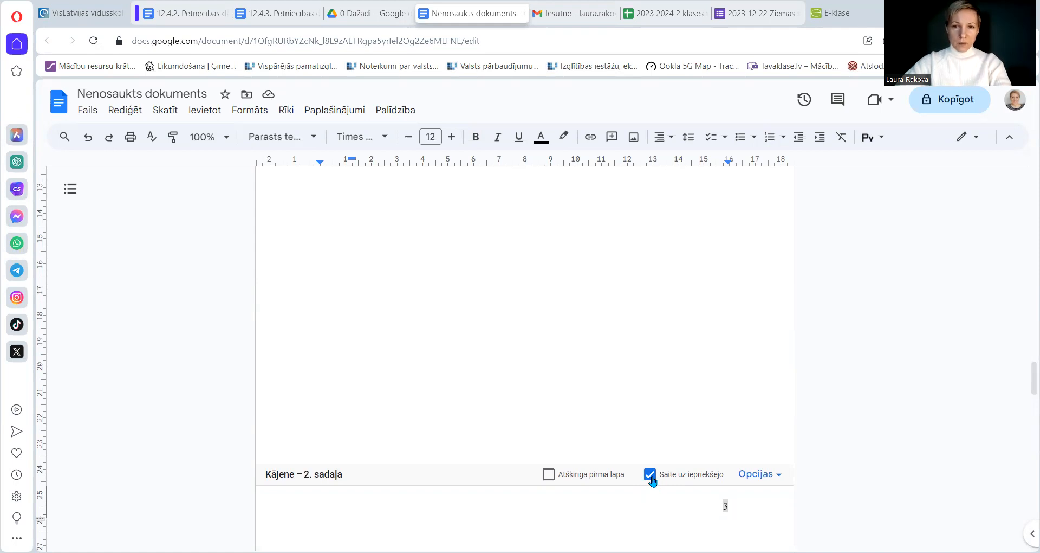
# Unlink the section 2 footer from the previous section and insert the bottom-right page number there again
pyautogui.click(651, 476)
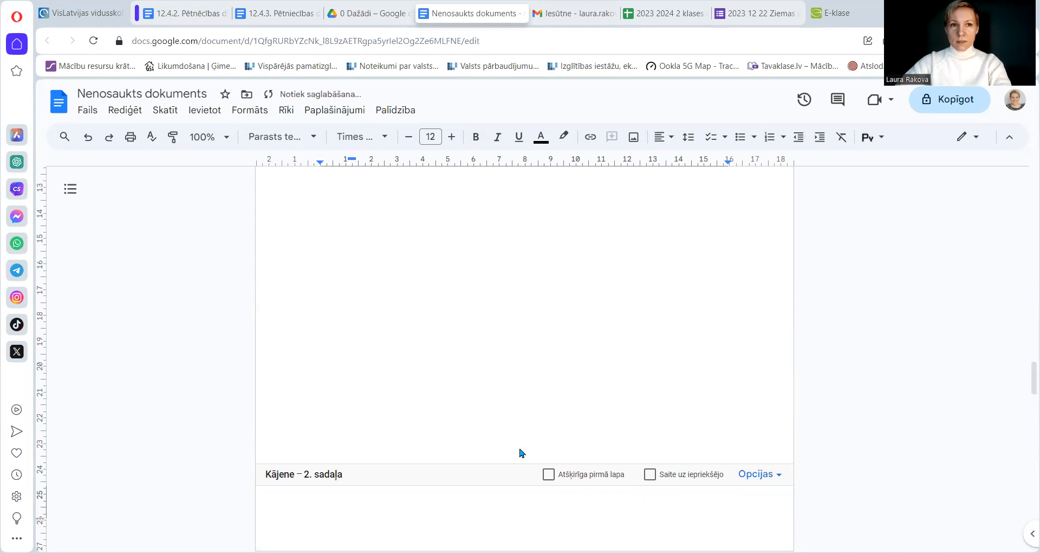
pyautogui.click(208, 114)
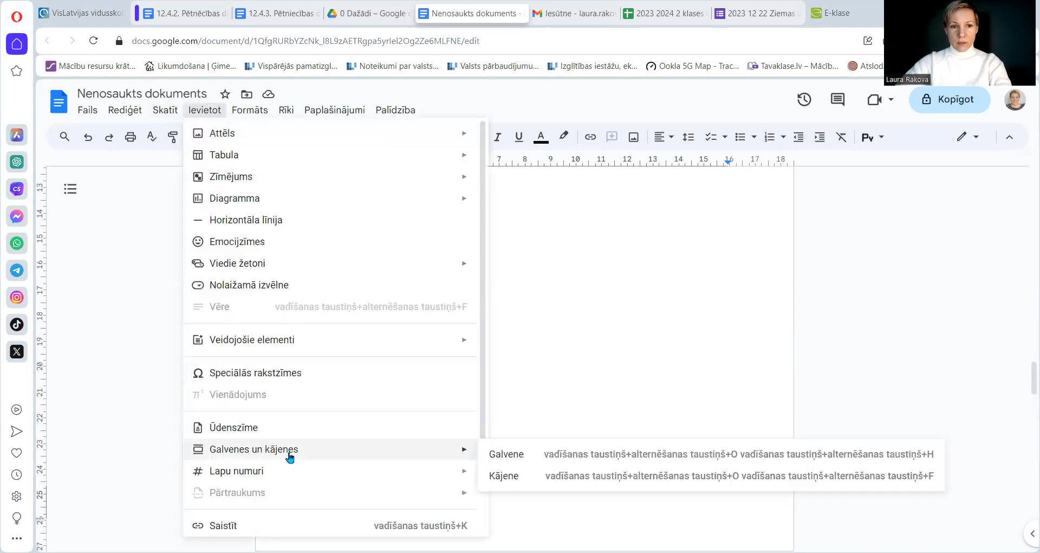
pyautogui.moveTo(322, 478)
pyautogui.click(517, 395)
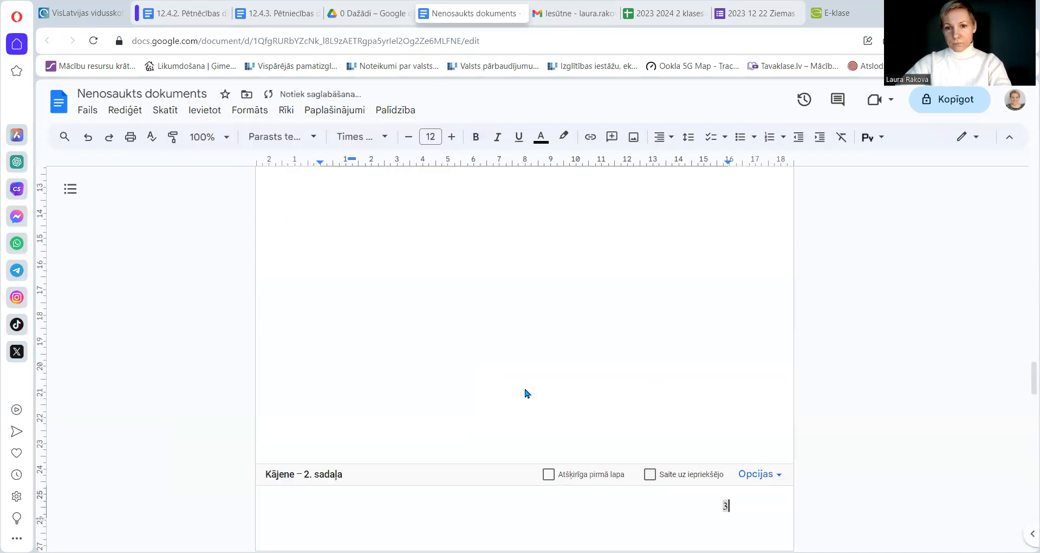
pyautogui.click(634, 446)
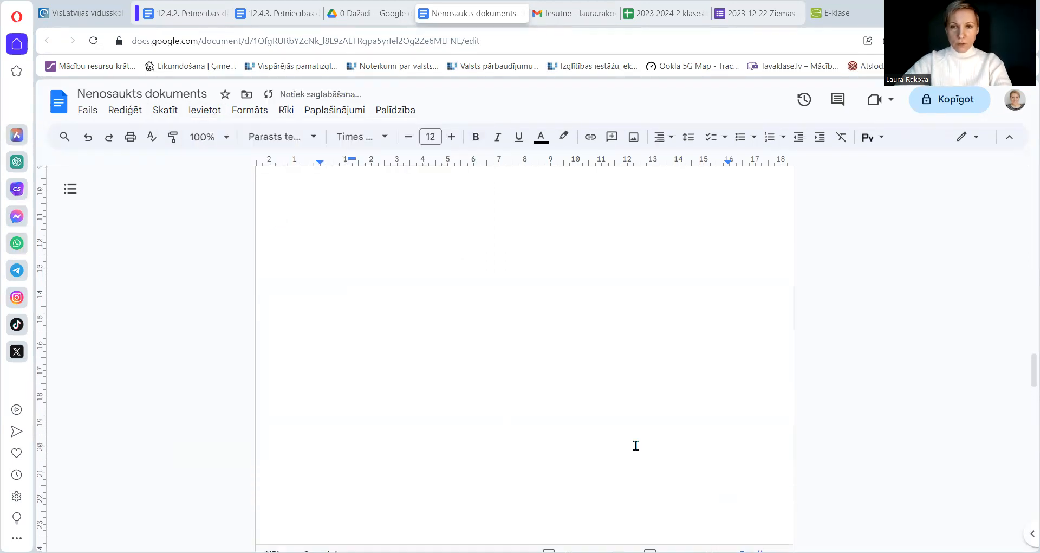
# Remove the page number from the section 1 footer and check the footers of both sections
pyautogui.scroll(5, 623, 436)
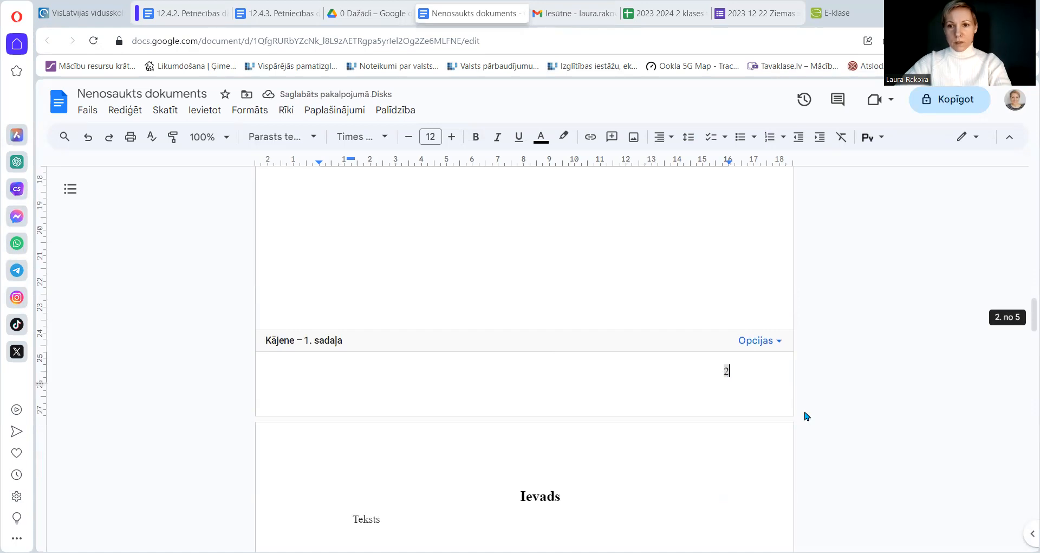
pyautogui.scroll(8, 750, 395)
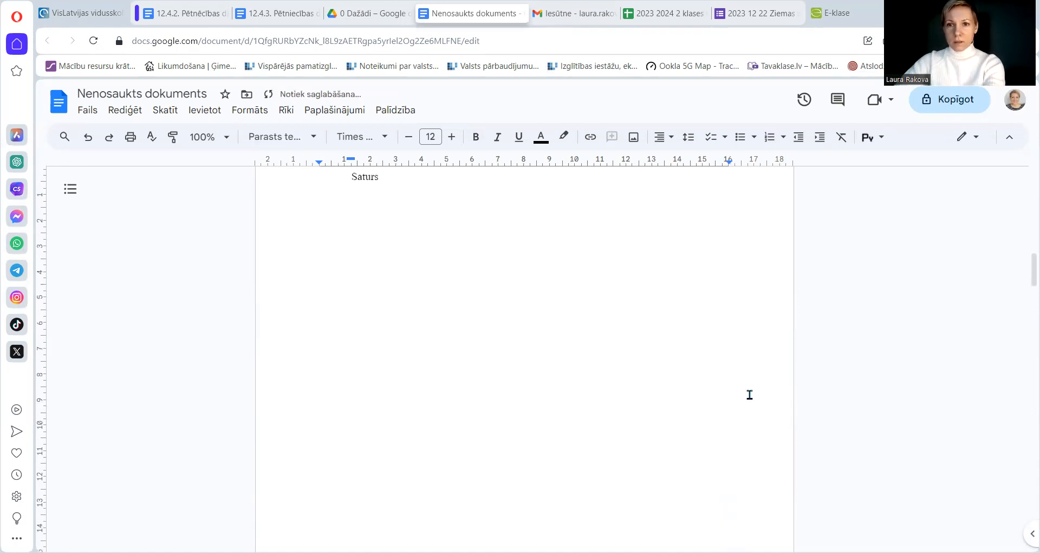
pyautogui.scroll(-6, 667, 356)
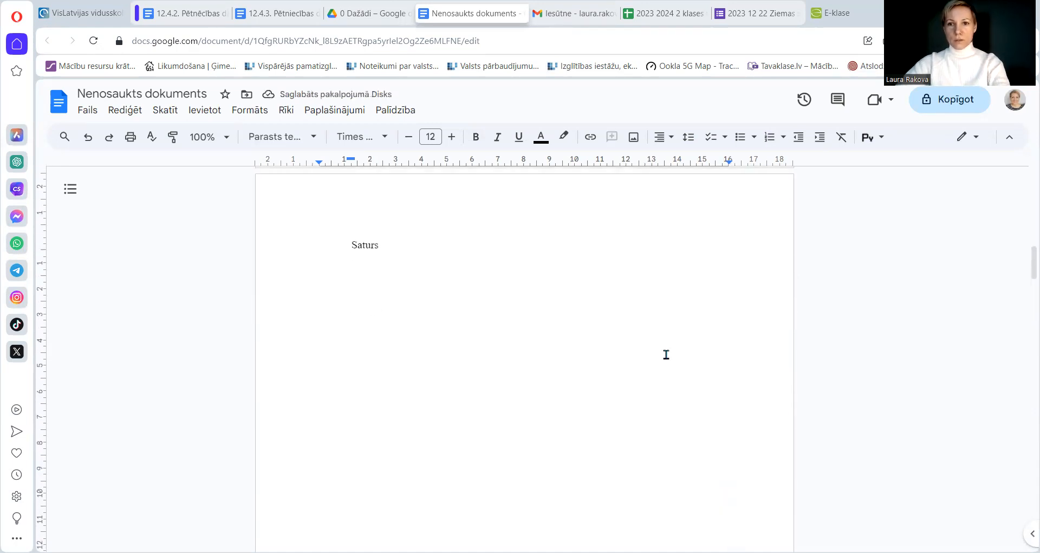
pyautogui.scroll(-12, 665, 358)
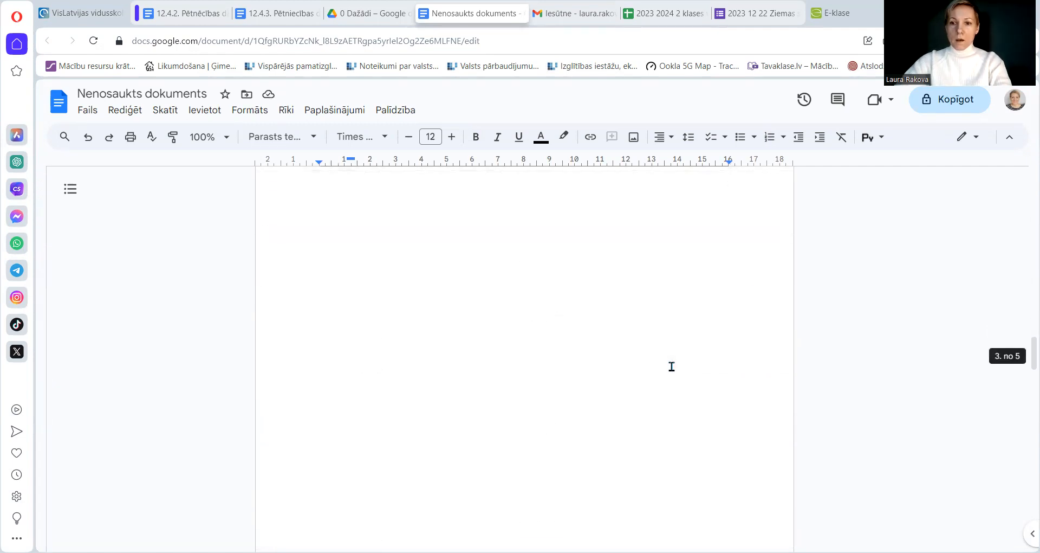
pyautogui.scroll(-3, 666, 400)
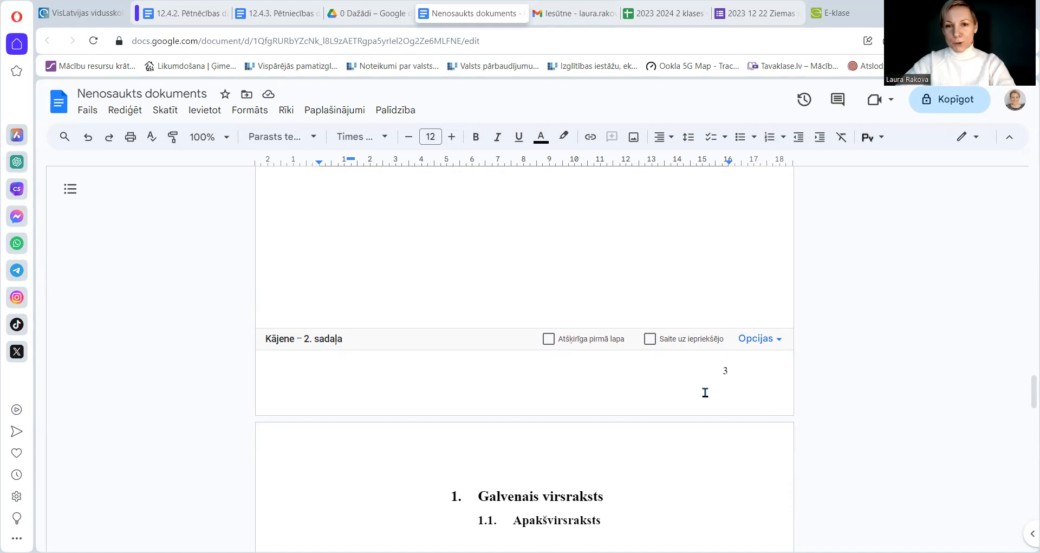
# Review the page number and headings from the "Ievads" page onward and check the list of paragraph styles
pyautogui.click(510, 256)
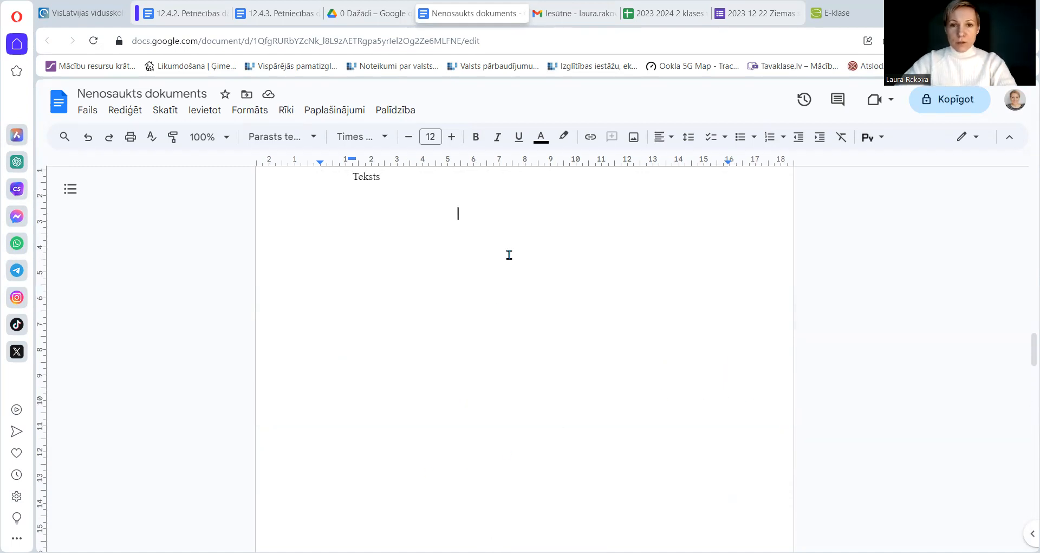
pyautogui.scroll(-7, 579, 341)
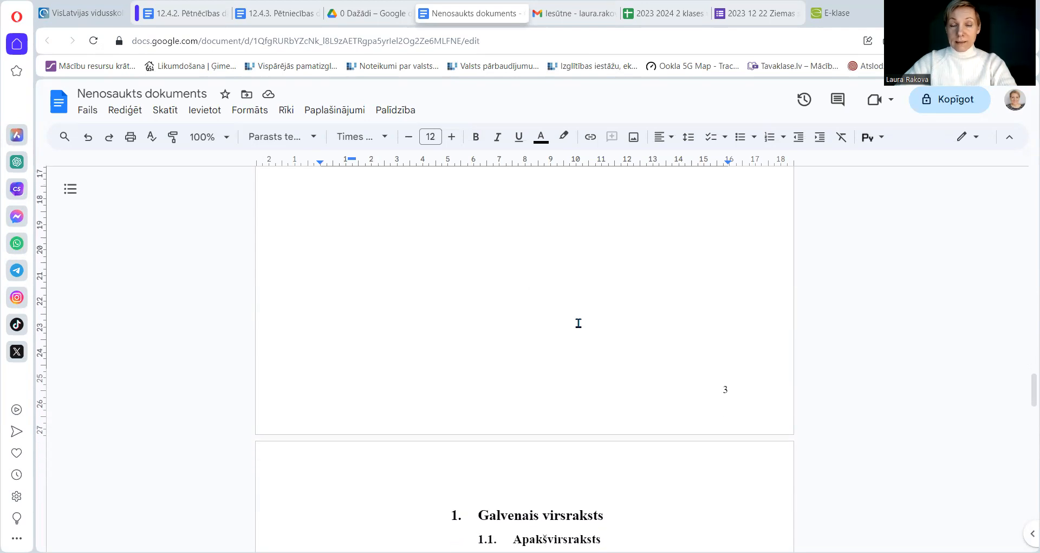
pyautogui.scroll(-6, 579, 323)
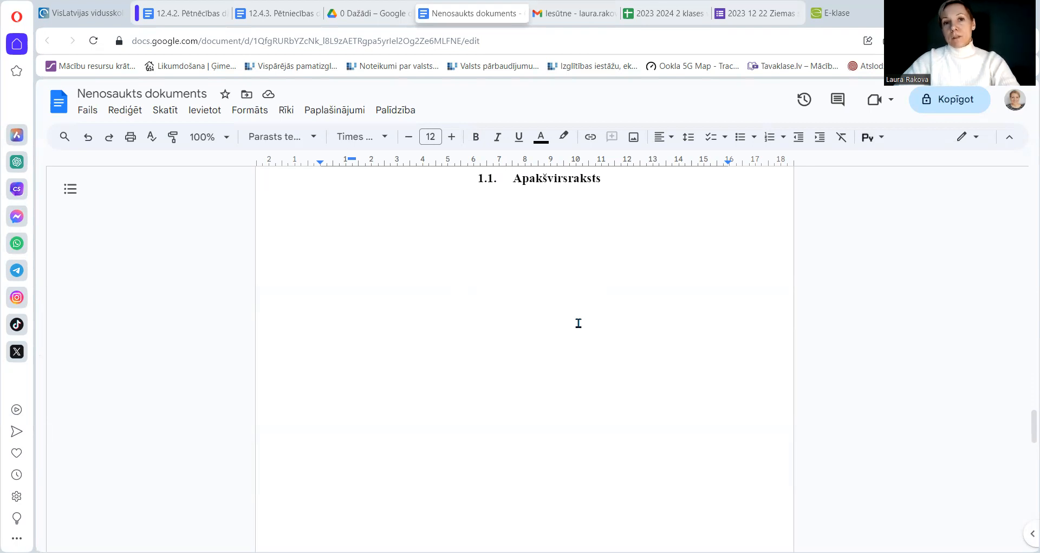
pyautogui.click(309, 136)
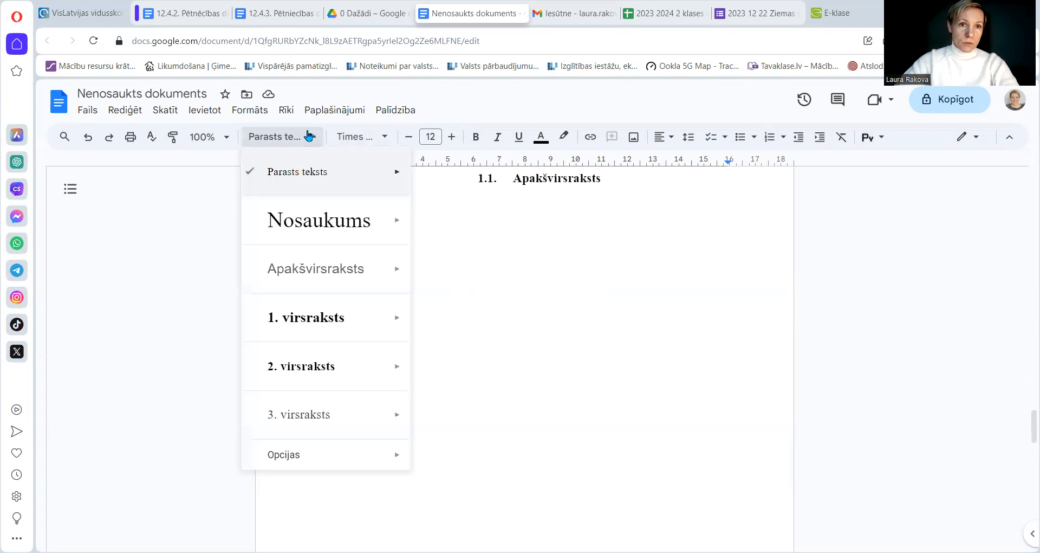
pyautogui.click(559, 302)
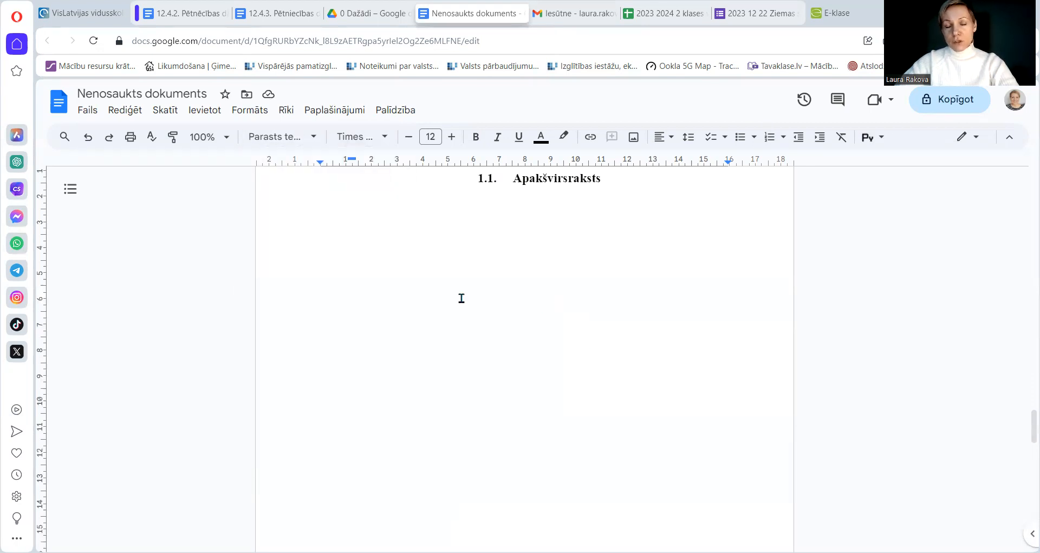
# Insert a dotted (Punktēts) table of contents below "Saturs" on the contents page
pyautogui.scroll(3, 460, 297)
pyautogui.scroll(10, 461, 298)
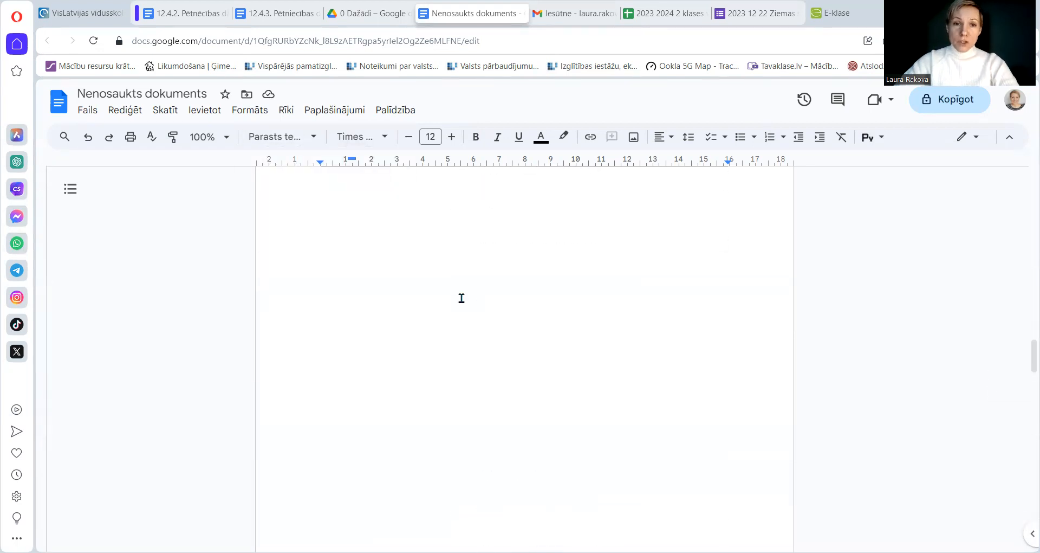
pyautogui.scroll(10, 462, 298)
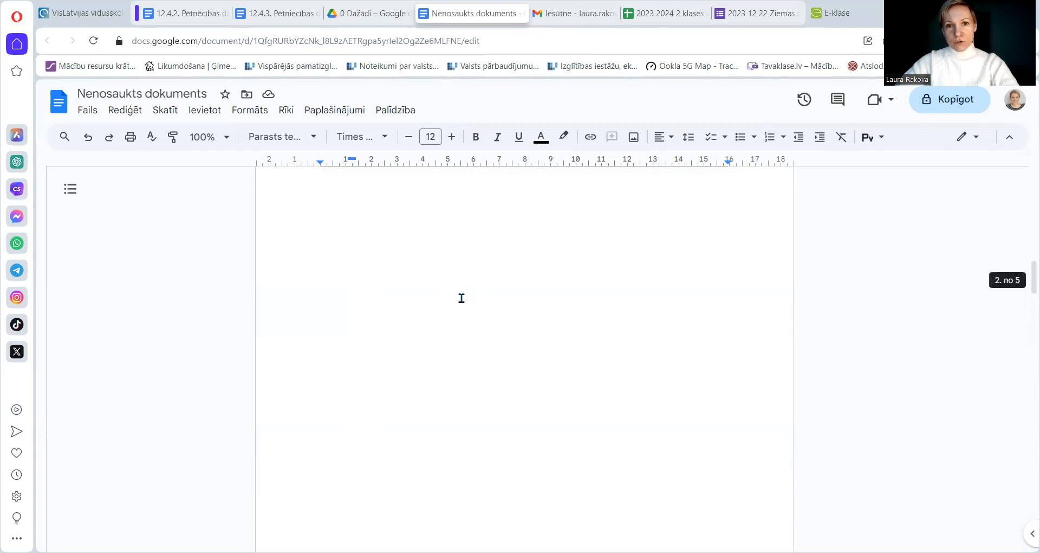
pyautogui.click(386, 320)
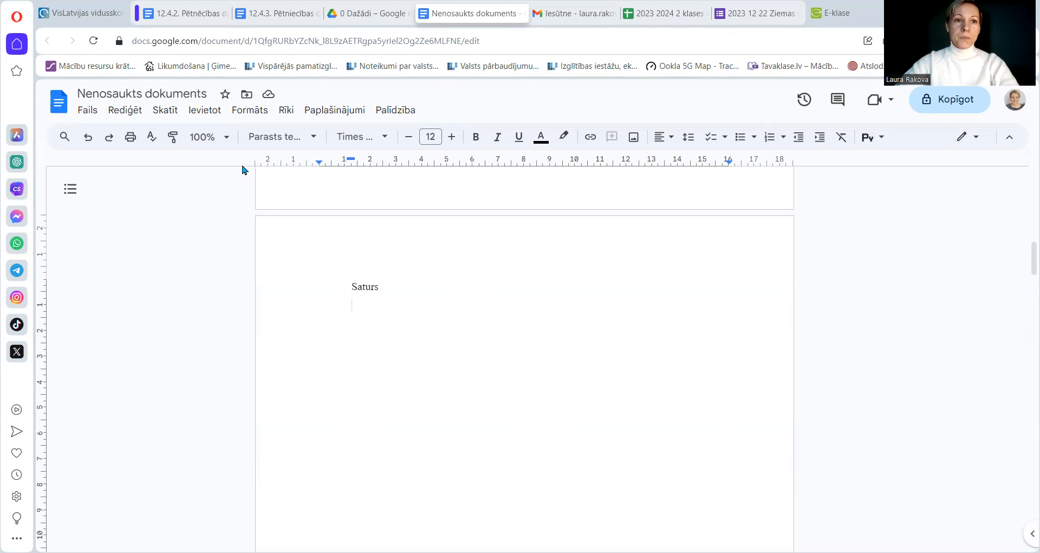
pyautogui.click(209, 118)
pyautogui.scroll(-2, 279, 433)
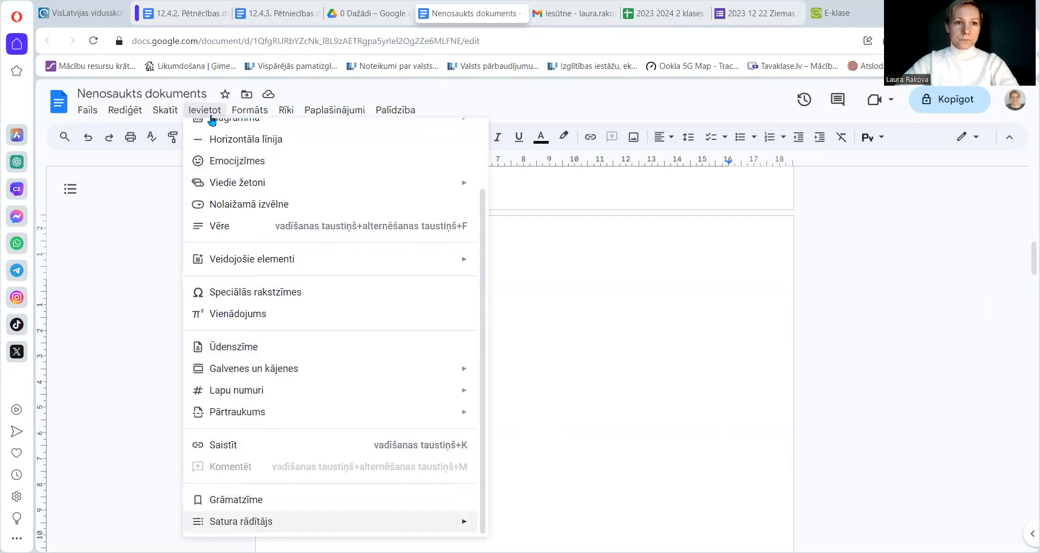
pyautogui.moveTo(383, 520)
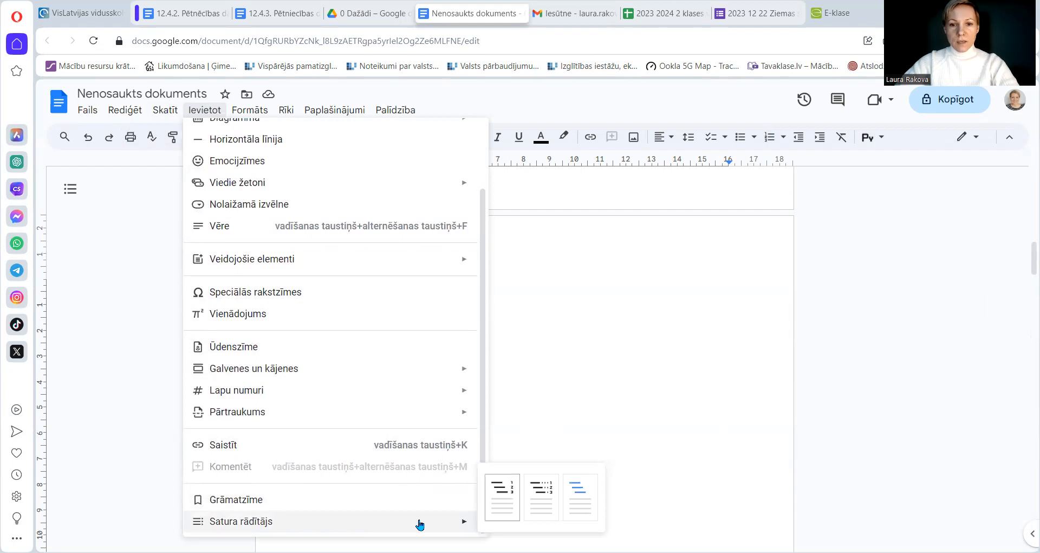
pyautogui.press('Right')
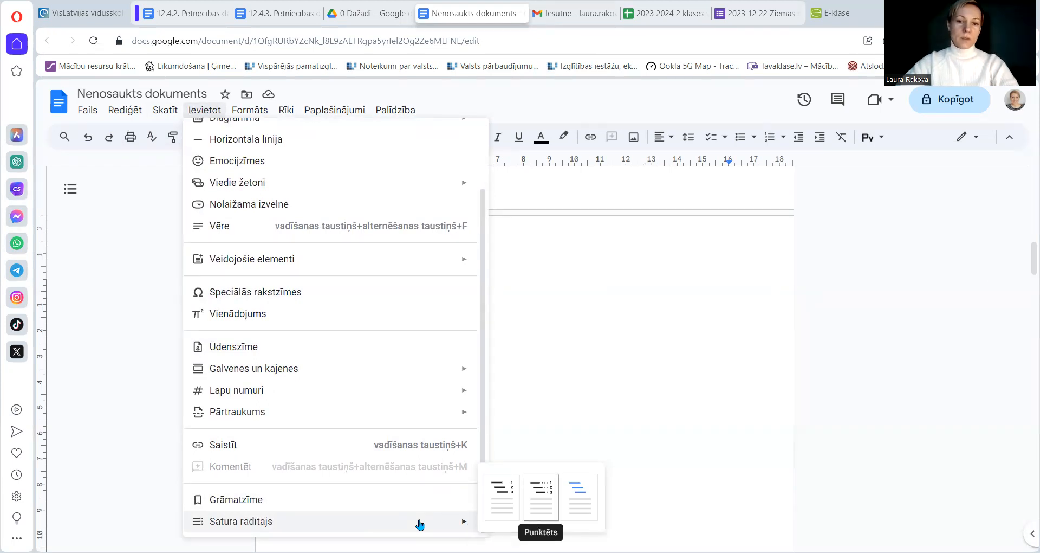
pyautogui.press('Return')
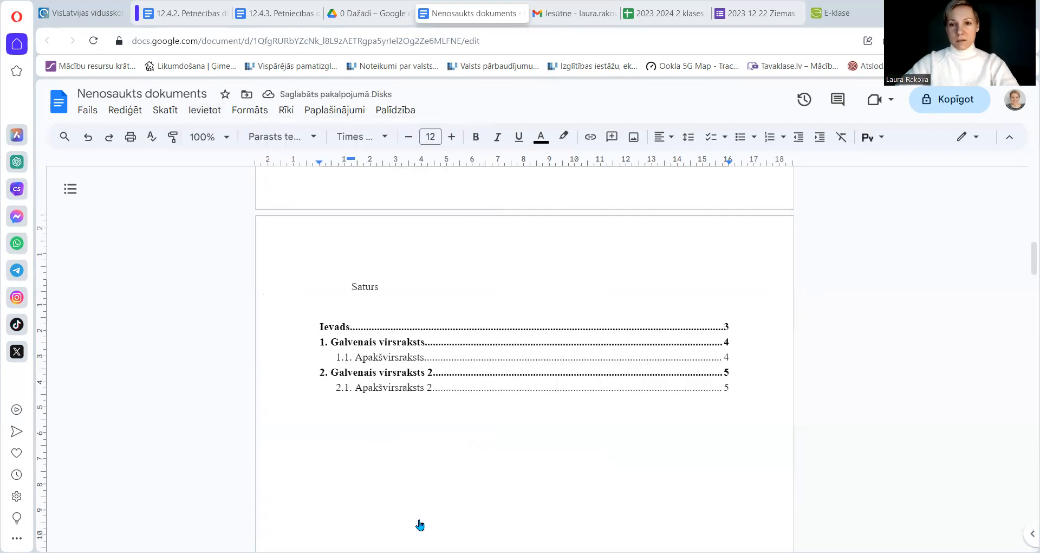
# Apply the heading 1 style (1. virsraksts) to the "Saturs" title above the table of contents
pyautogui.click(308, 142)
pyautogui.click(308, 142)
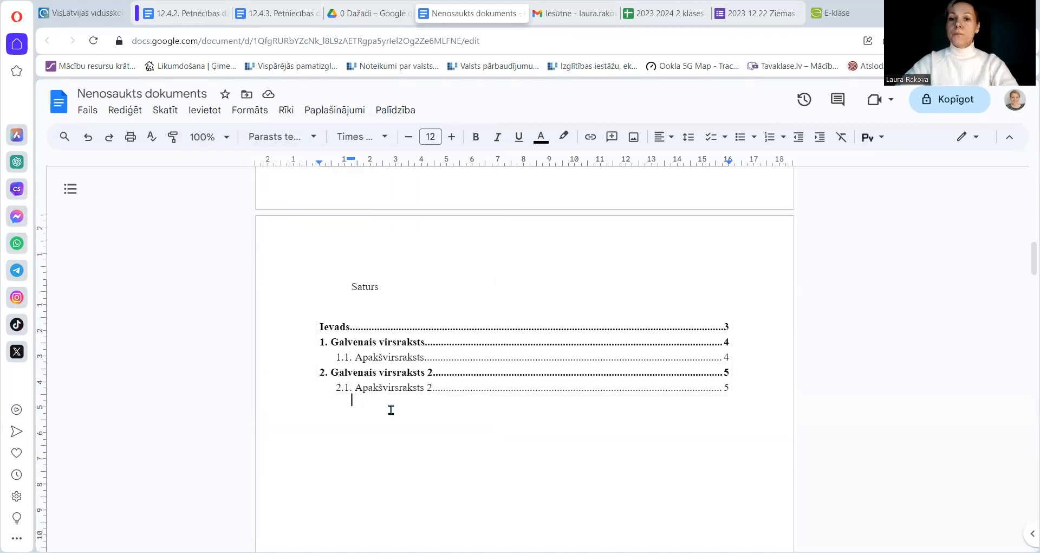
pyautogui.moveTo(379, 287); pyautogui.dragTo(351, 287)
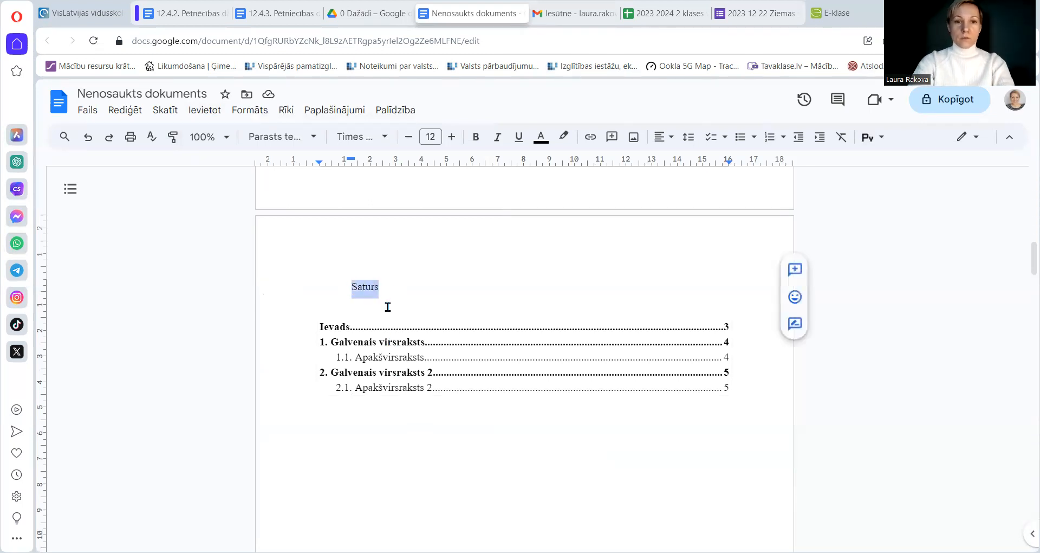
pyautogui.write('Saturs')
pyautogui.doubleClick(383, 289)
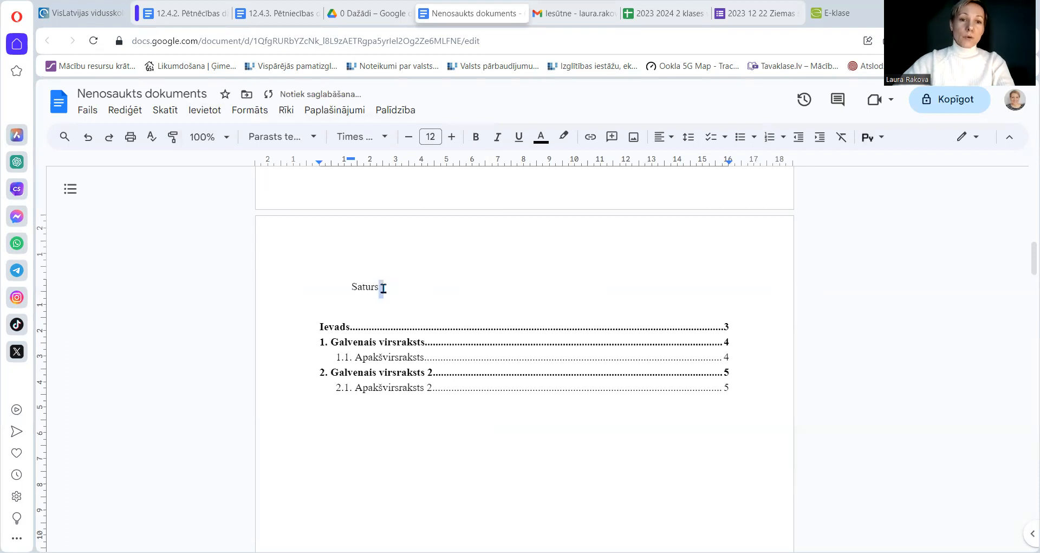
pyautogui.moveTo(383, 289); pyautogui.dragTo(343, 289)
pyautogui.click(277, 136)
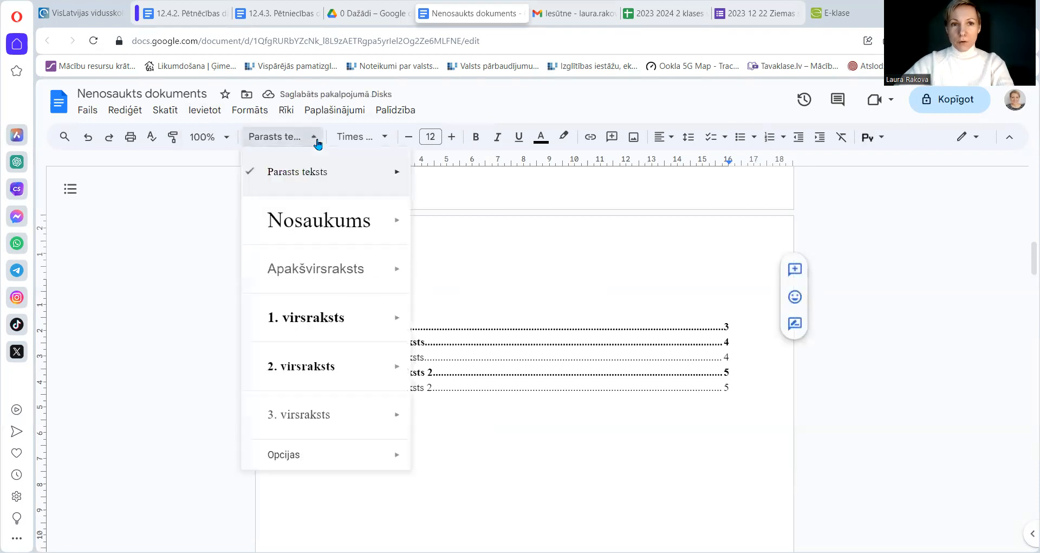
pyautogui.click(317, 318)
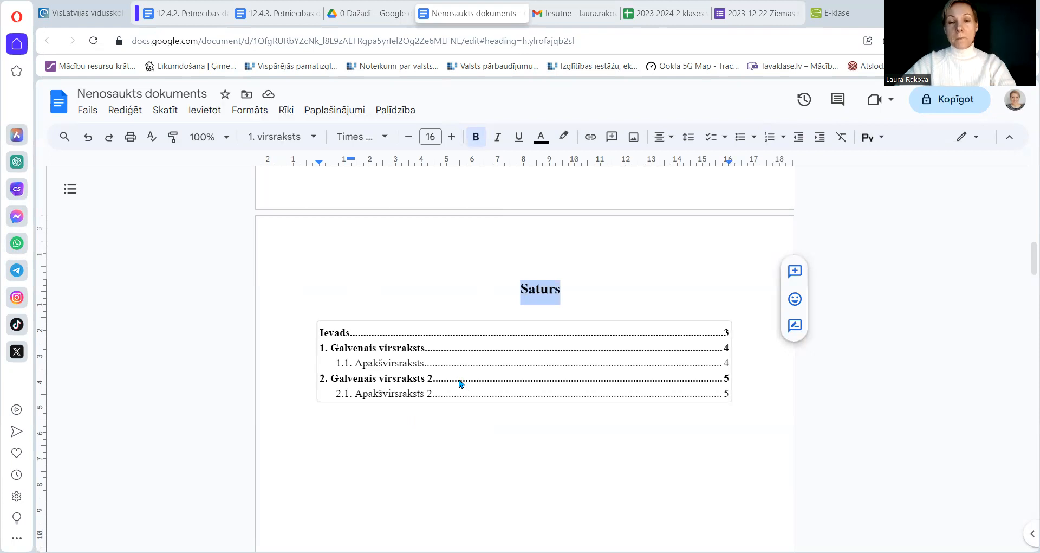
# Go back to the "Titullapa" title page at the start of the document
pyautogui.scroll(6, 486, 359)
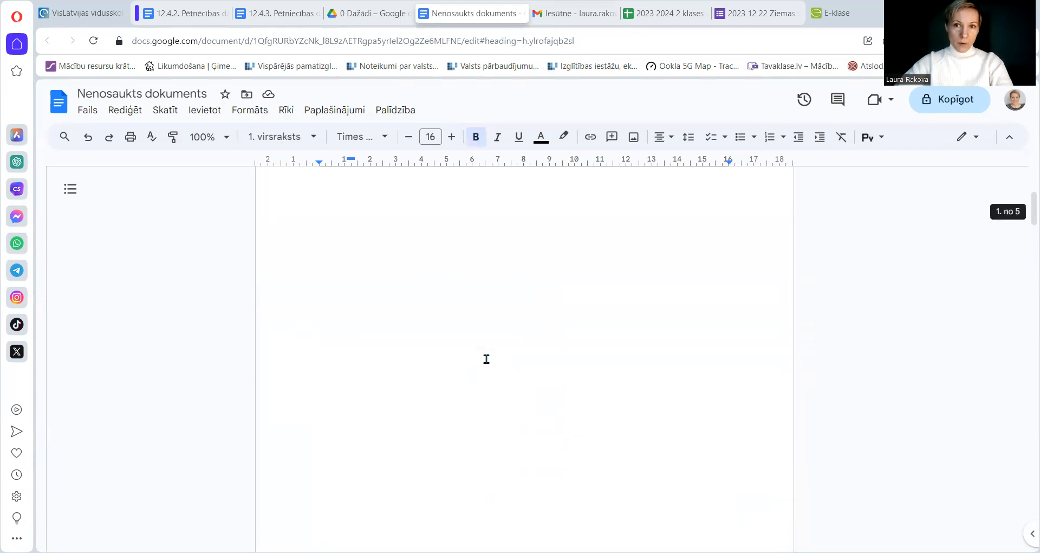
pyautogui.scroll(1, 487, 359)
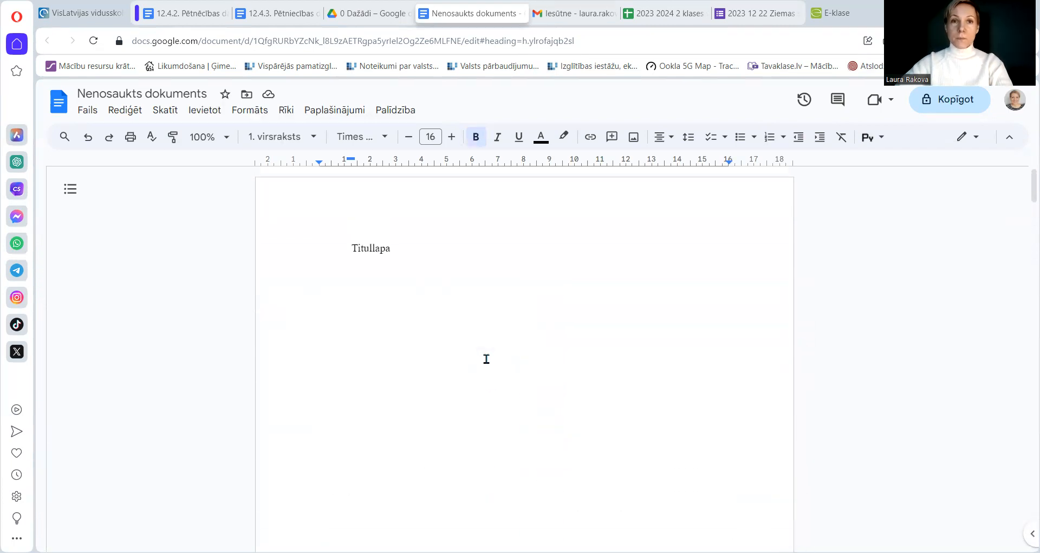